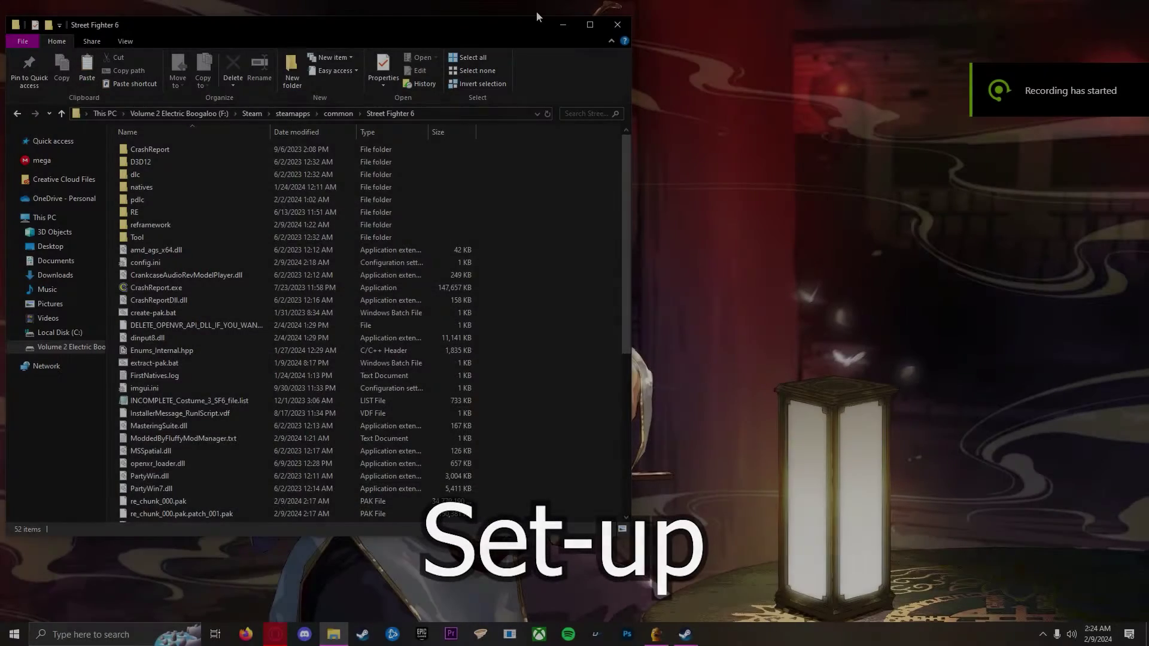
Bring up the Street Fighter 6 custom color guide in the browser and examine its table of contents, requirements and set-up sections.
{"action": "left_click", "coordinate": [559, 9]}
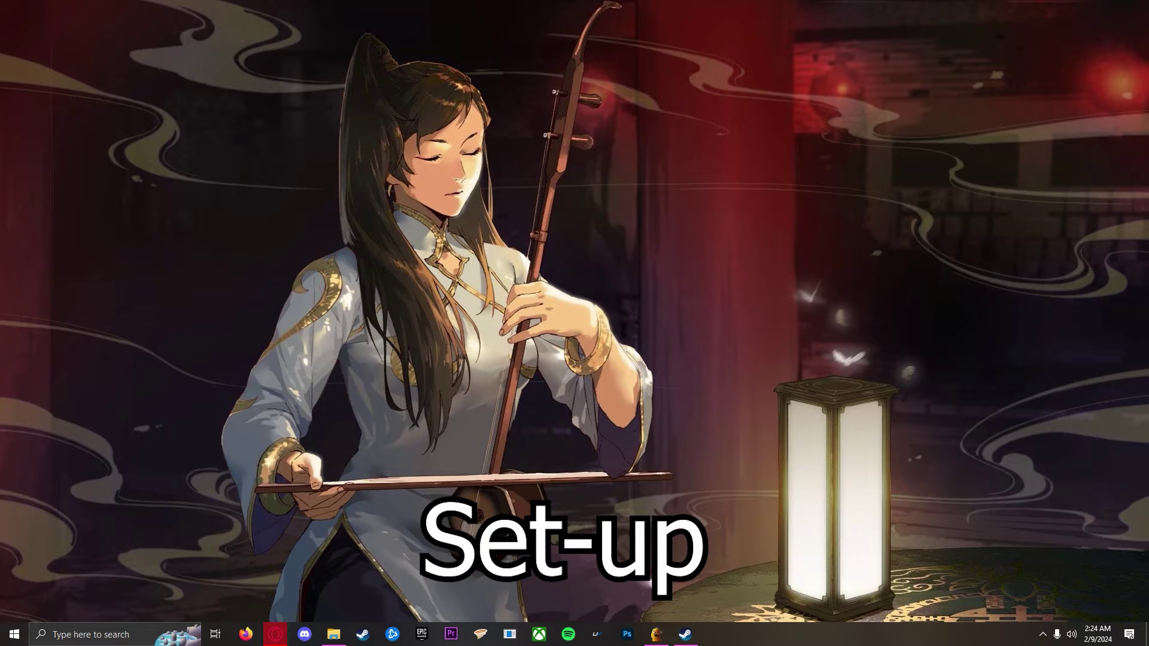
{"action": "left_click", "coordinate": [275, 635]}
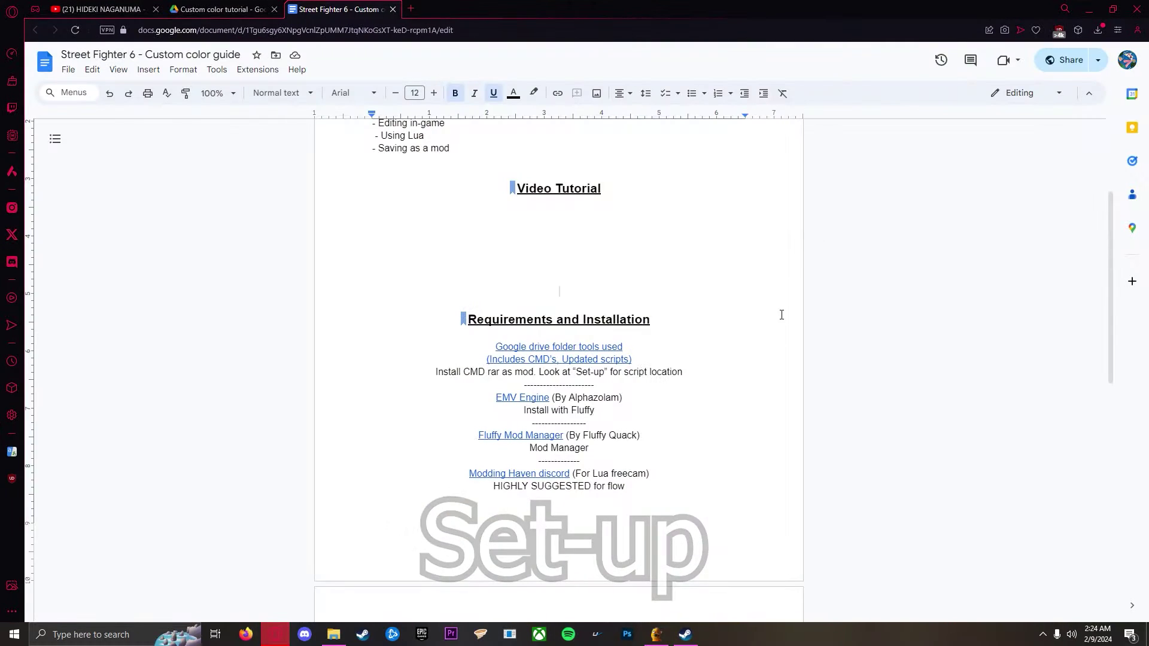
{"action": "scroll", "coordinate": [775, 337], "scroll_direction": "up", "scroll_amount": 3}
{"action": "scroll", "coordinate": [770, 347], "scroll_direction": "down", "scroll_amount": 3}
{"action": "scroll", "coordinate": [767, 362], "scroll_direction": "up", "scroll_amount": 2}
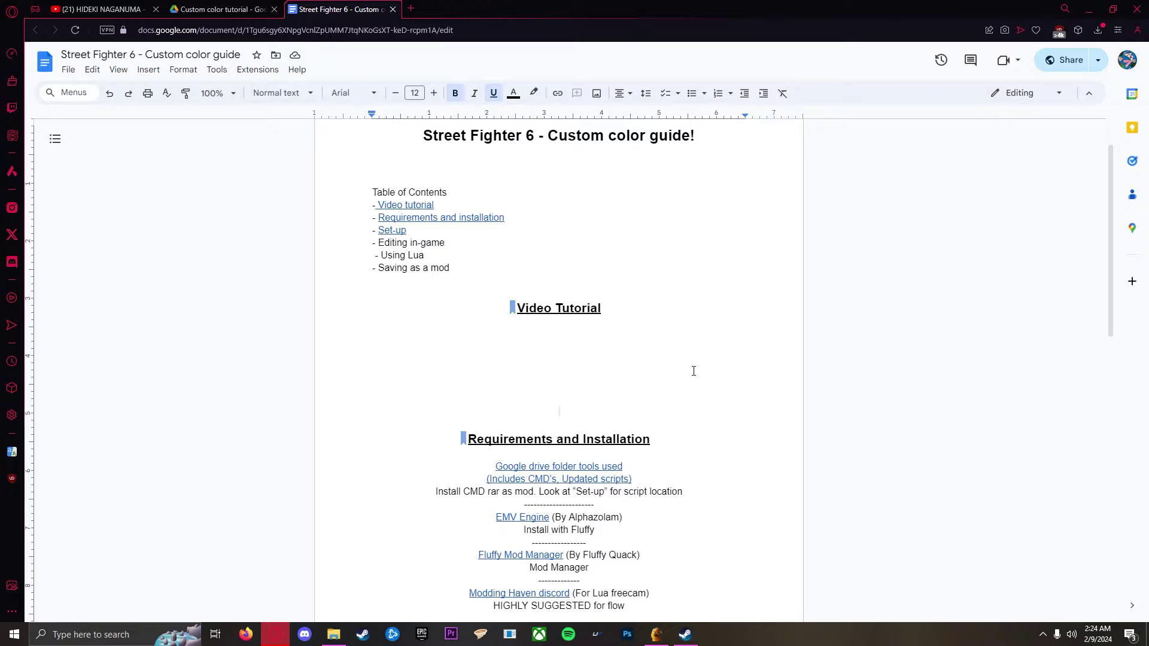
{"action": "scroll", "coordinate": [693, 374], "scroll_direction": "down", "scroll_amount": 4}
{"action": "scroll", "coordinate": [693, 386], "scroll_direction": "up", "scroll_amount": 4}
{"action": "scroll", "coordinate": [696, 384], "scroll_direction": "down", "scroll_amount": 10}
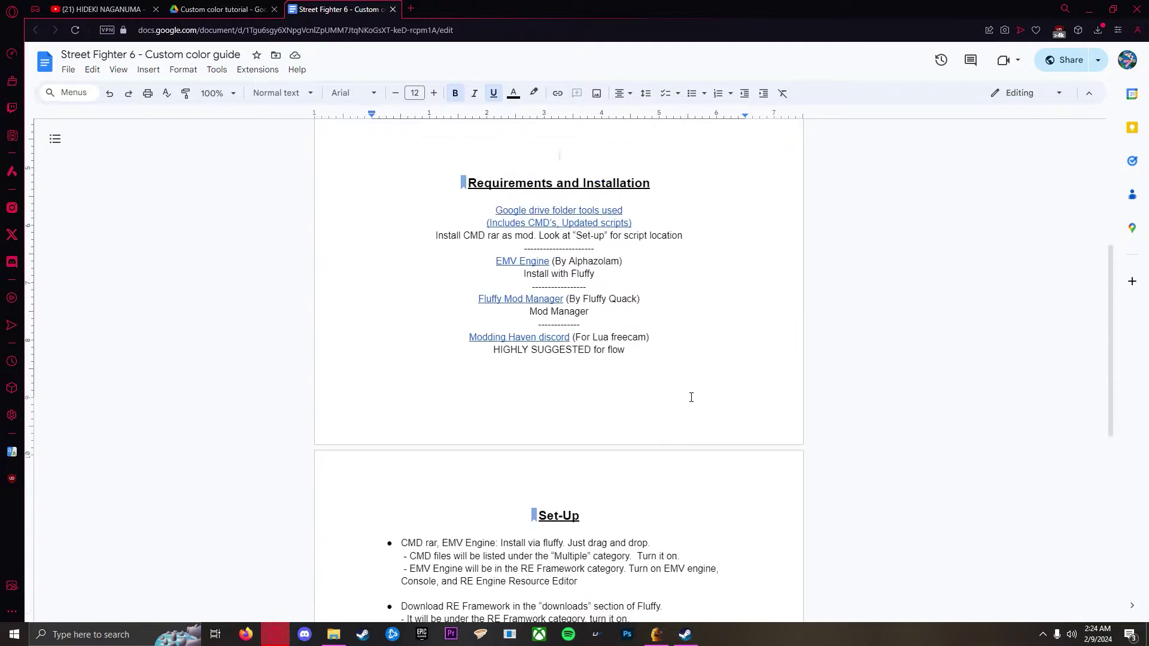
{"action": "scroll", "coordinate": [674, 419], "scroll_direction": "up", "scroll_amount": 4}
{"action": "scroll", "coordinate": [674, 419], "scroll_direction": "up", "scroll_amount": 7}
{"action": "scroll", "coordinate": [673, 426], "scroll_direction": "up", "scroll_amount": 2}
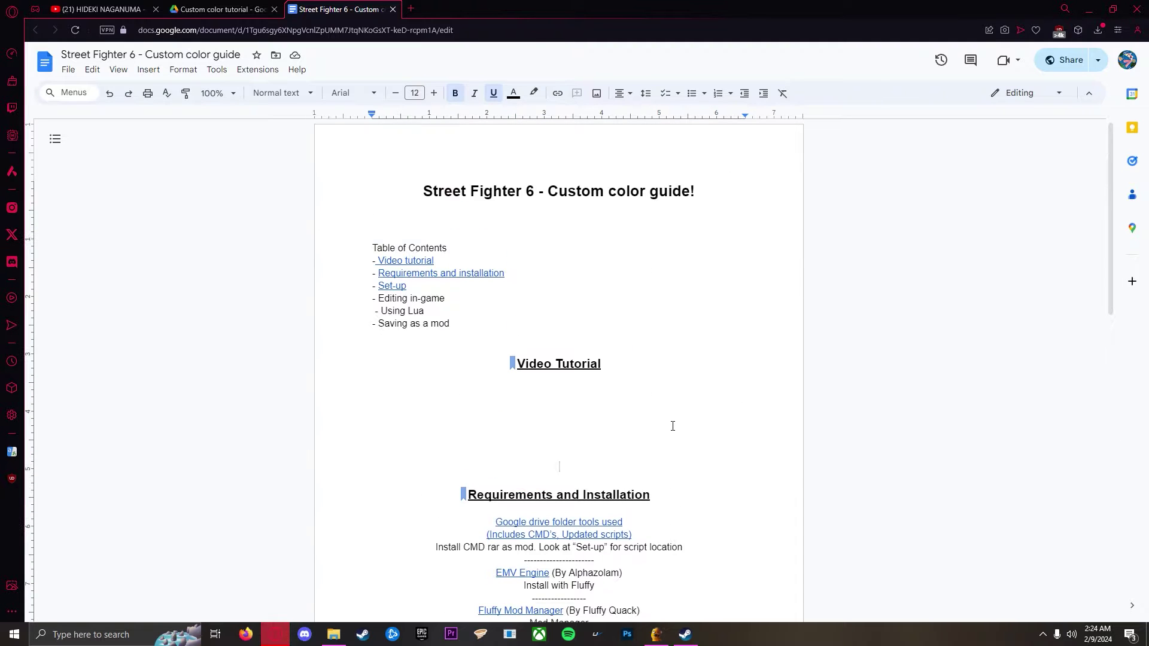
{"action": "scroll", "coordinate": [672, 426], "scroll_direction": "down", "scroll_amount": 3}
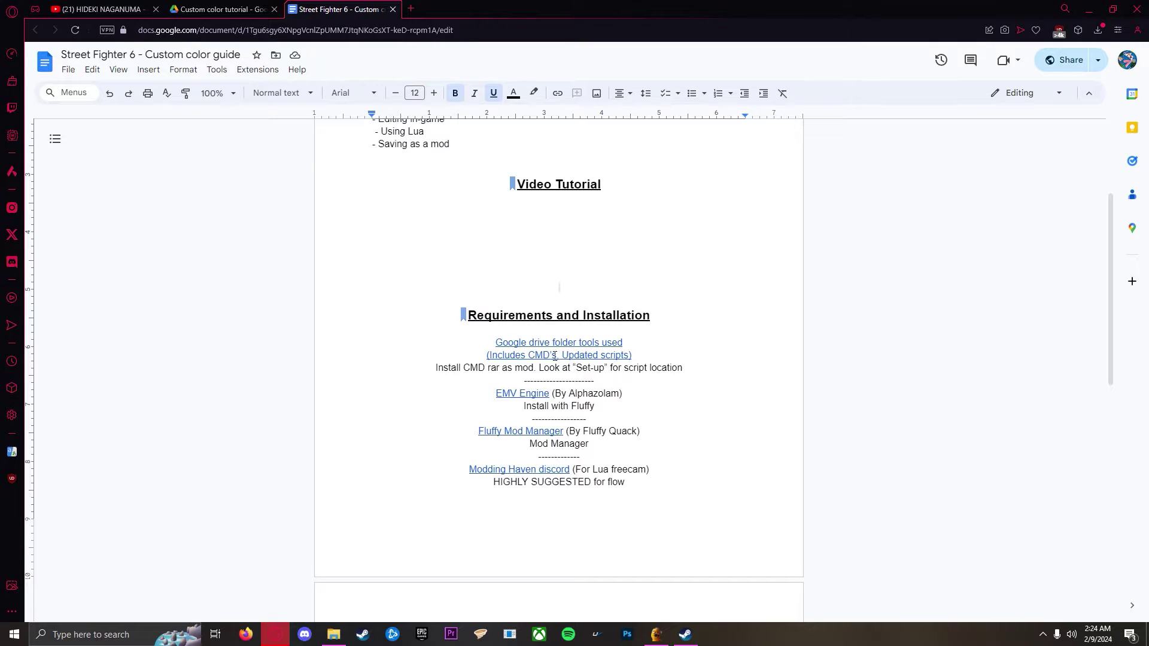
Open the EMV Engine GitHub link from the guide's requirements list, and return to the guide.
{"action": "left_click", "coordinate": [522, 399]}
{"action": "scroll", "coordinate": [521, 359], "scroll_direction": "down", "scroll_amount": 2}
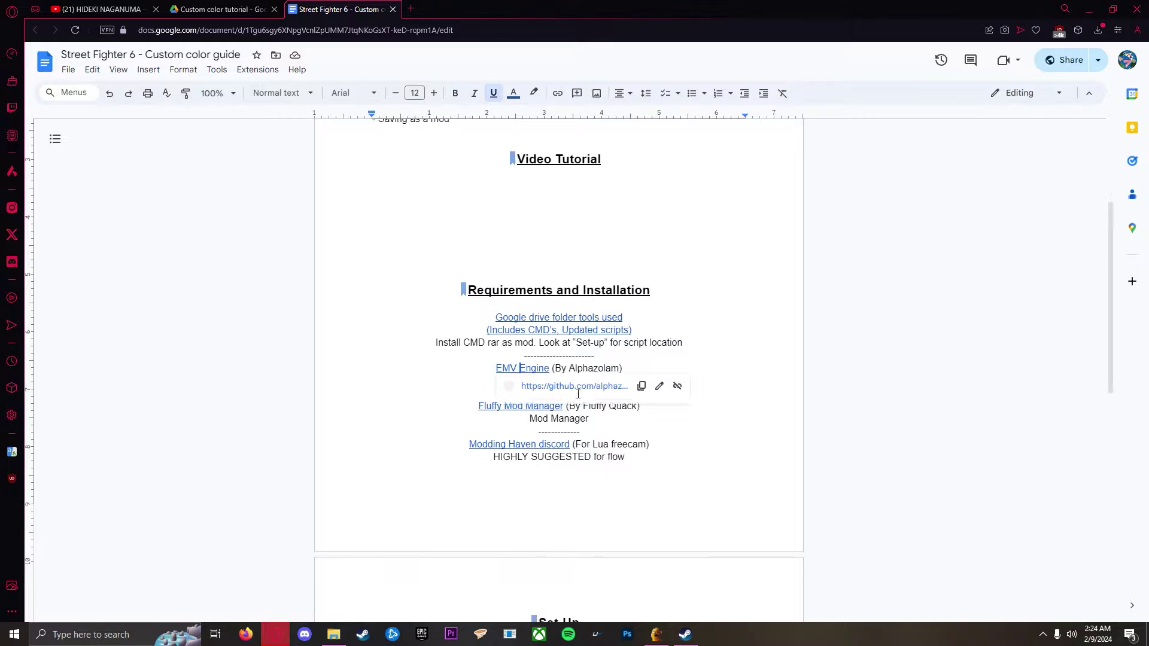
{"action": "left_click", "coordinate": [516, 289]}
{"action": "left_click", "coordinate": [619, 288]}
{"action": "left_click", "coordinate": [525, 279]}
{"action": "left_click", "coordinate": [556, 292]}
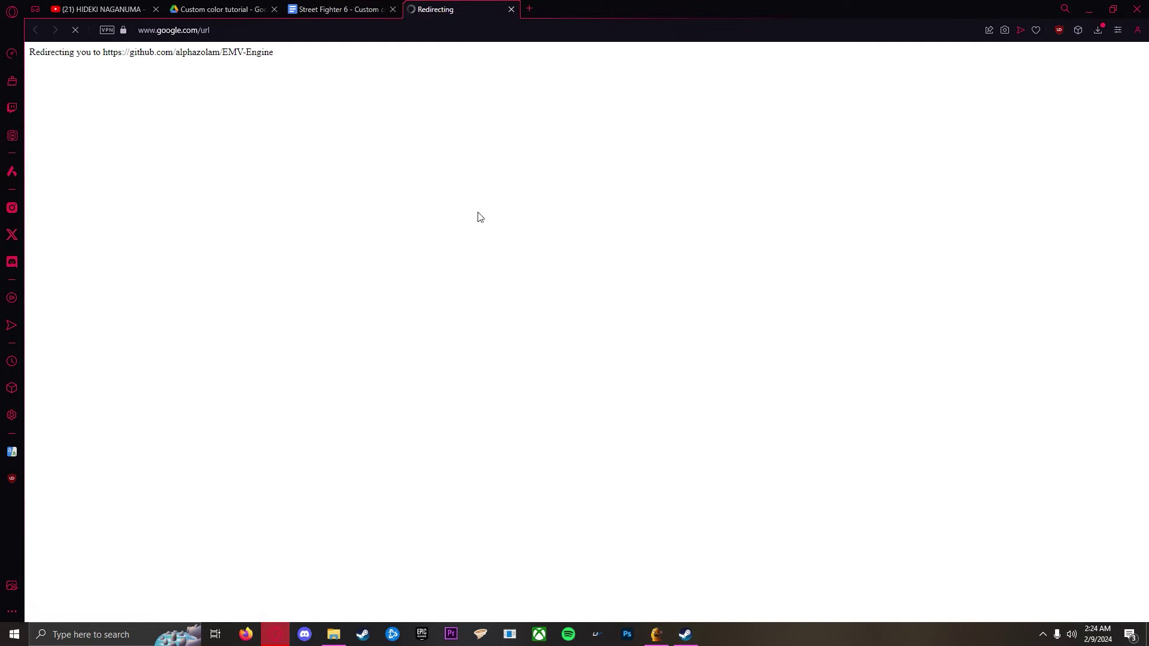
{"action": "left_click", "coordinate": [357, 10]}
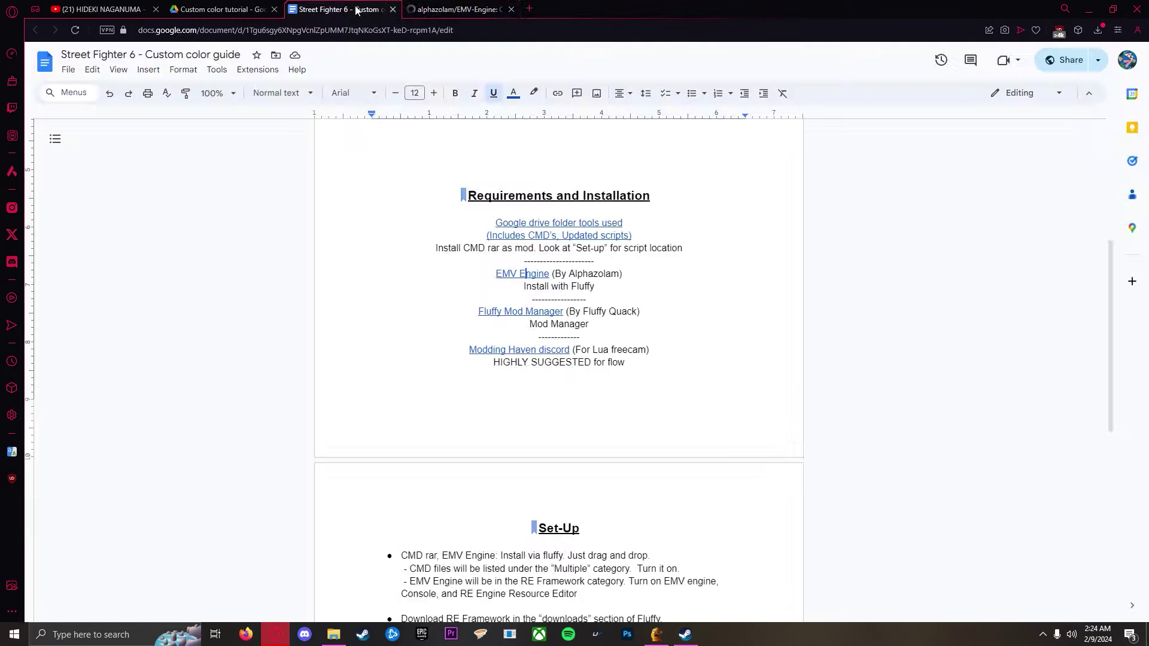
Examine the guide's Fluffy Mod Manager entry and the Modding Haven discord entry with its Lua freecam note.
{"action": "left_click", "coordinate": [519, 313]}
{"action": "left_click", "coordinate": [598, 292]}
{"action": "left_click_drag", "start_coordinate": [648, 351], "coordinate": [578, 351]}
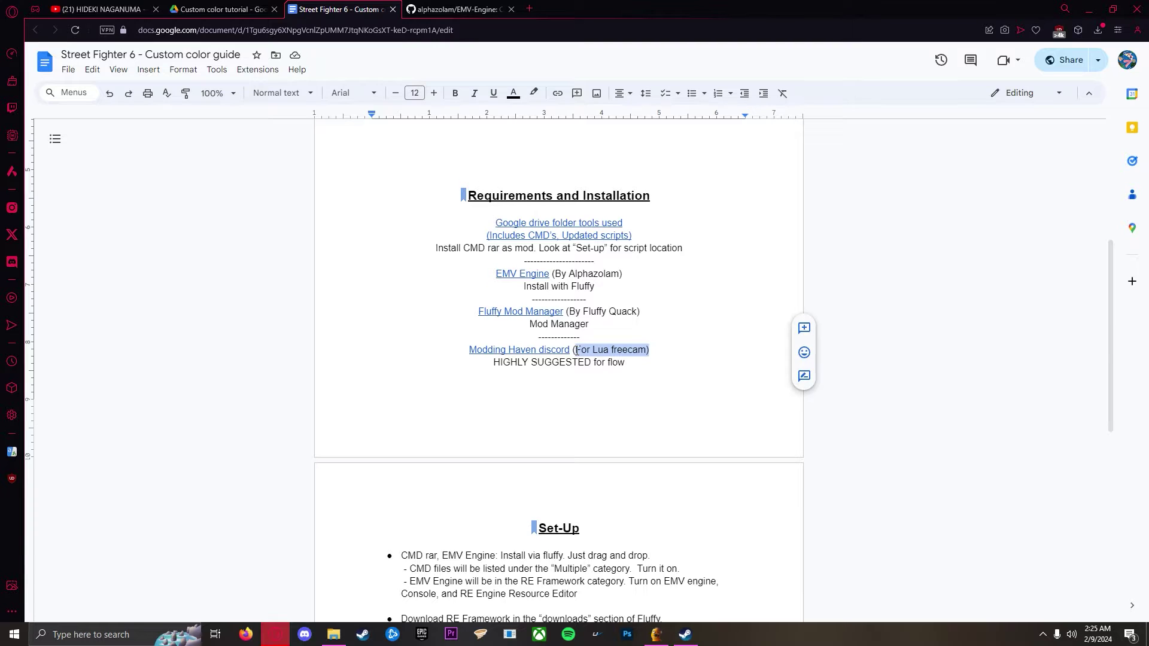
{"action": "left_click", "coordinate": [658, 351]}
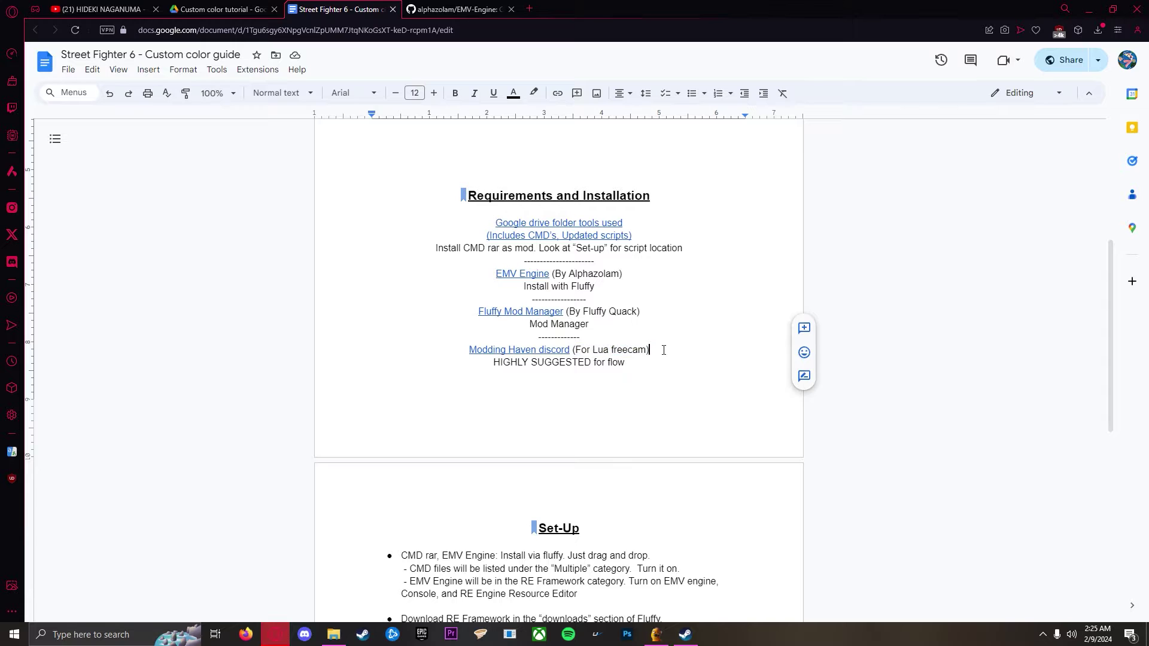
{"action": "left_click_drag", "start_coordinate": [659, 350], "coordinate": [578, 349]}
{"action": "left_click", "coordinate": [661, 359]}
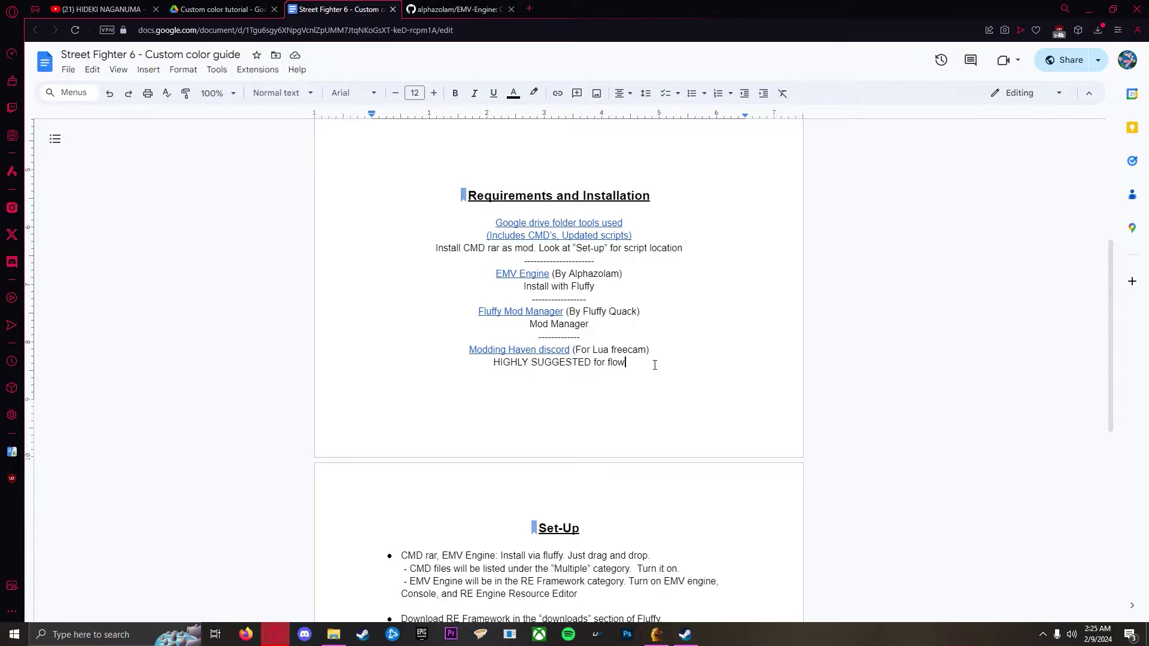
{"action": "left_click_drag", "start_coordinate": [653, 365], "coordinate": [572, 351]}
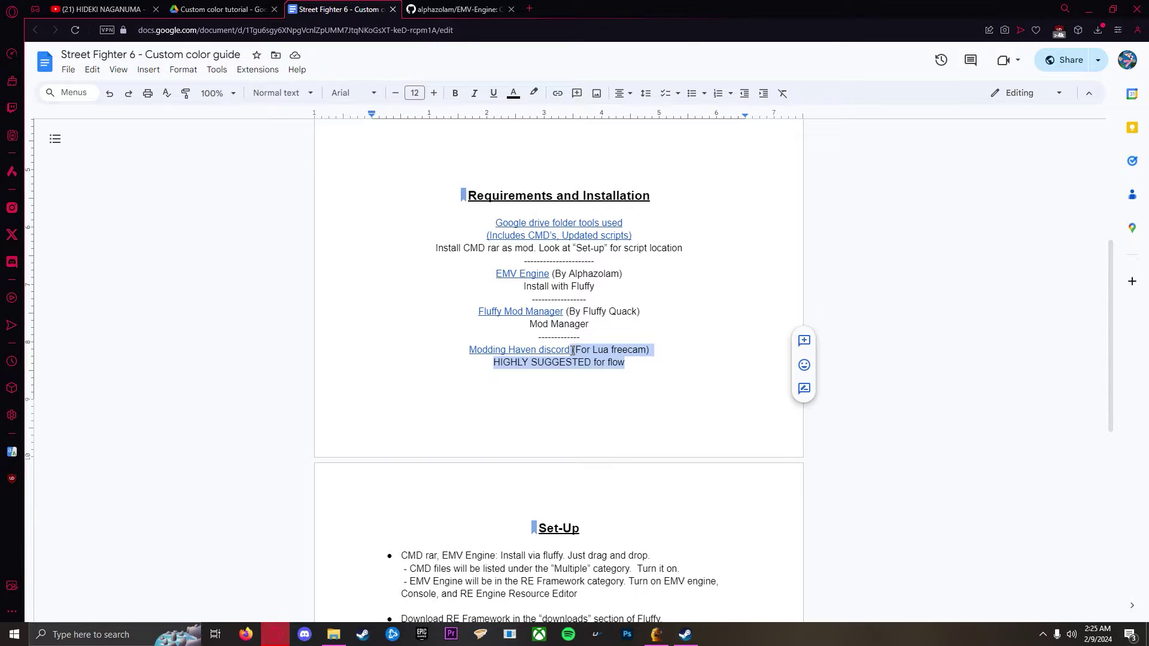
{"action": "left_click", "coordinate": [674, 315]}
{"action": "scroll", "coordinate": [664, 321], "scroll_direction": "up", "scroll_amount": 2}
View the Updated scripts and AllCMD's archives in the Custom color tutorial Drive folder, with a brief look at Fluffy Mod Manager.
{"action": "left_click", "coordinate": [220, 9]}
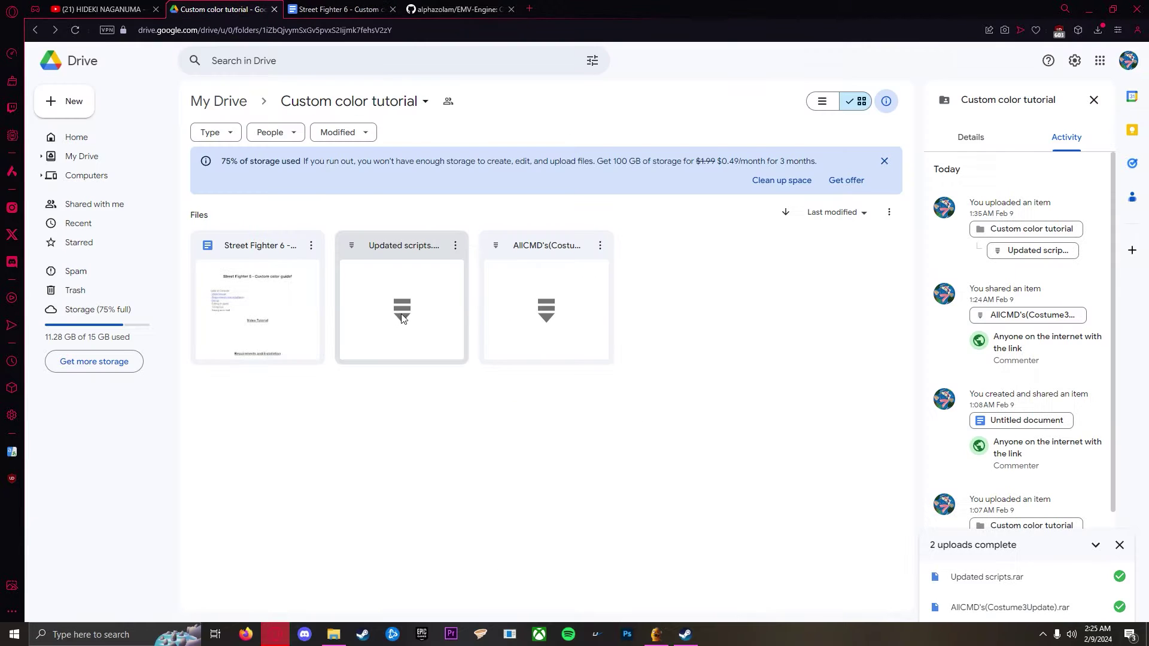
{"action": "left_click", "coordinate": [403, 273]}
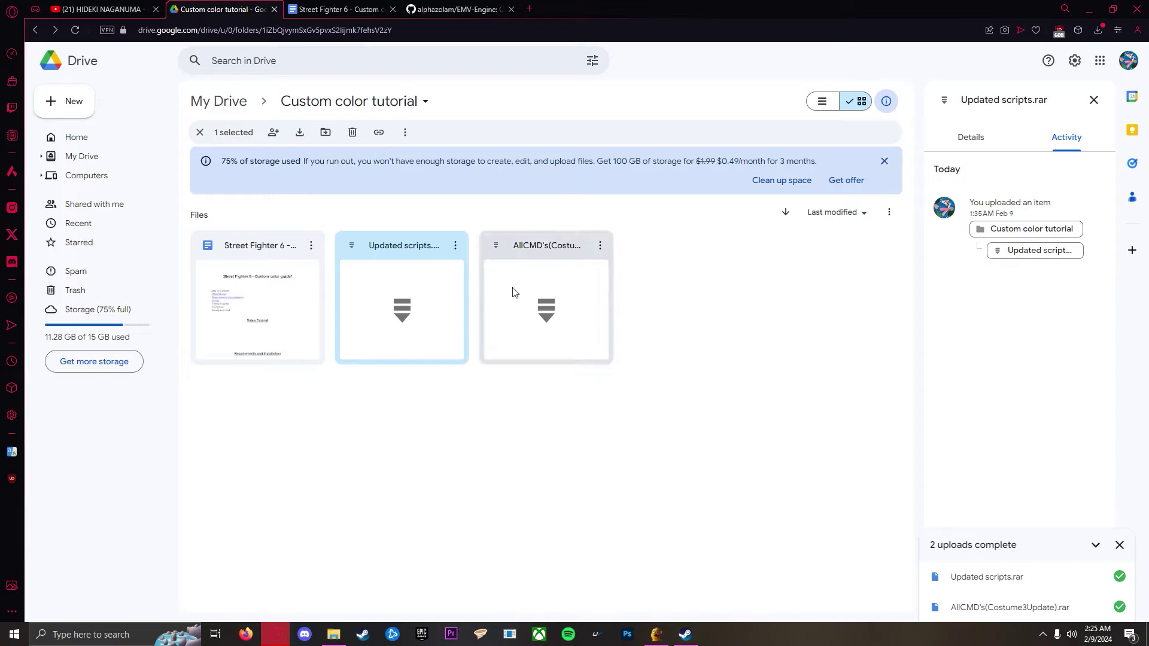
{"action": "left_click", "coordinate": [656, 634]}
{"action": "left_click", "coordinate": [792, 150]}
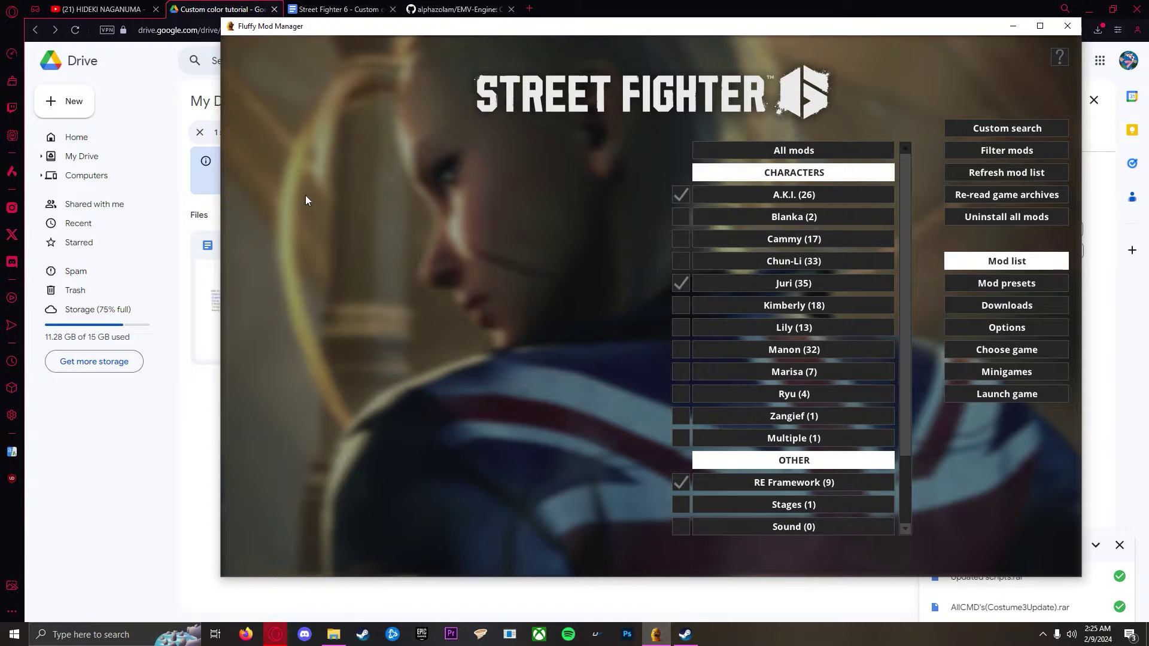
{"action": "left_click", "coordinate": [204, 373]}
{"action": "left_click", "coordinate": [496, 6]}
{"action": "left_click", "coordinate": [221, 9]}
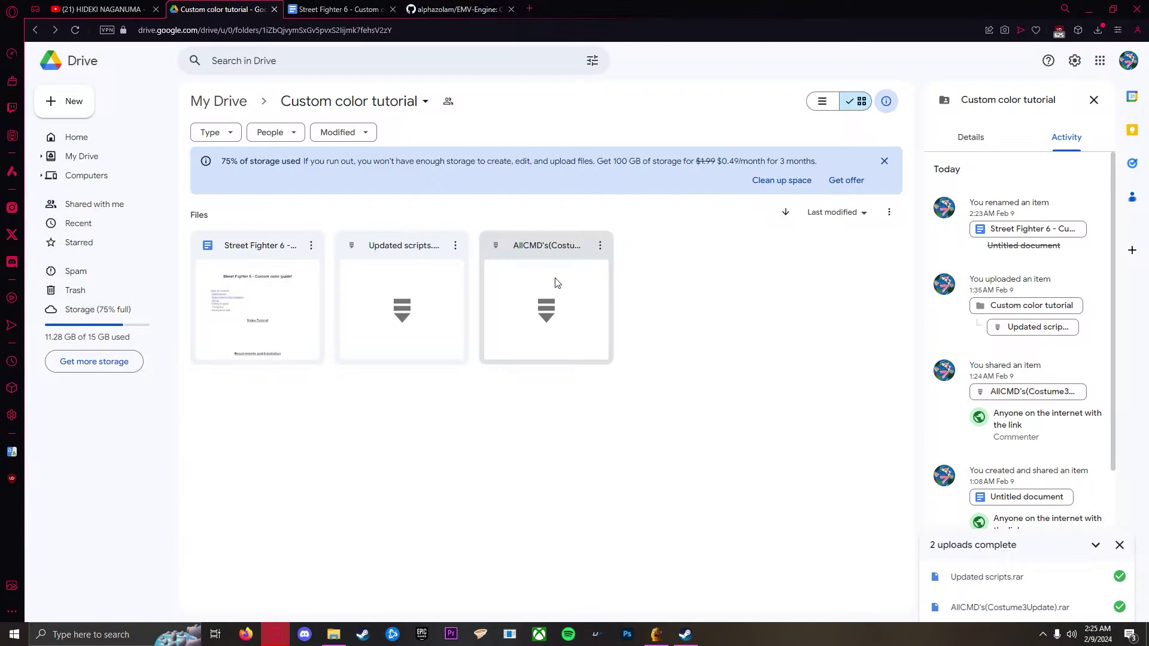
Switch to Fluffy Mod Manager, view the mod in the Multiple characters category, and return to the category list.
{"action": "left_click", "coordinate": [655, 634]}
{"action": "scroll", "coordinate": [804, 393], "scroll_direction": "down", "scroll_amount": 4}
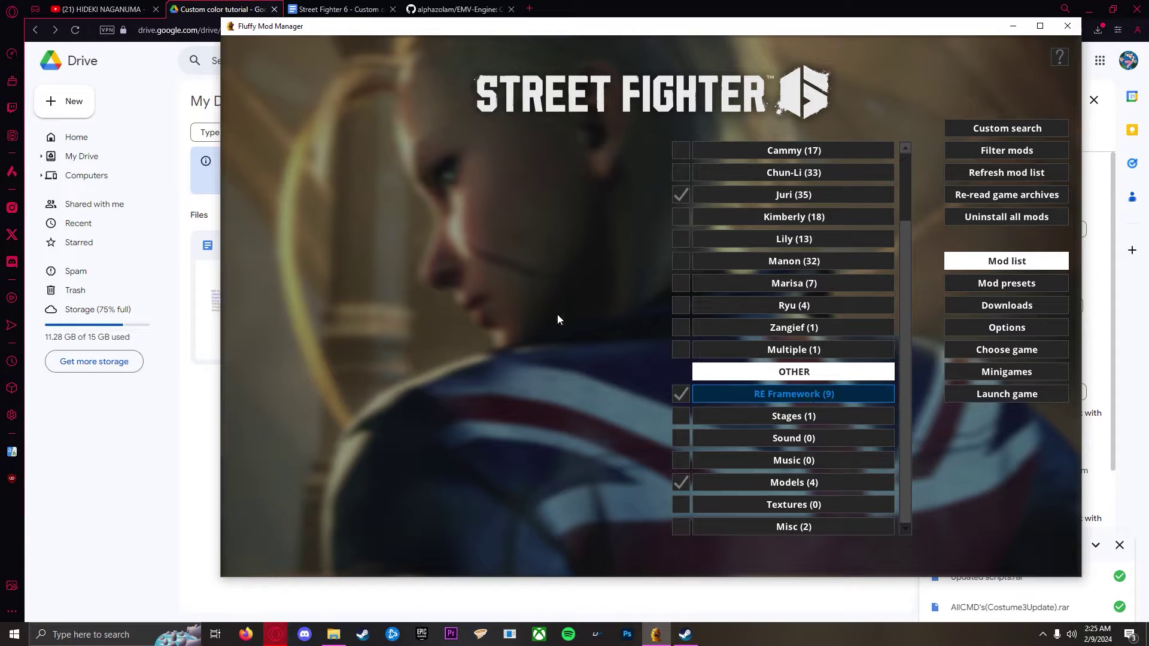
{"action": "left_click", "coordinate": [793, 351]}
{"action": "mouse_move", "coordinate": [823, 221]}
{"action": "right_click", "coordinate": [723, 224]}
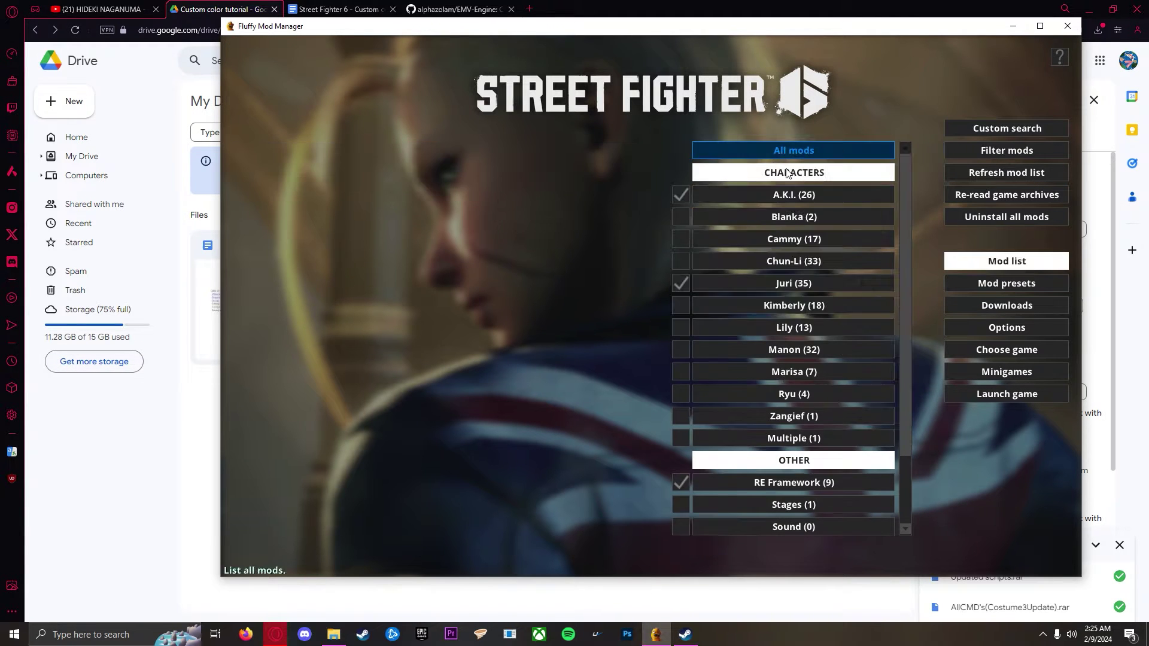
Uninstall EMV Engine, Console and RE Engine Resource Editor from the EMV Engine bundle in the RE Framework category.
{"action": "left_click", "coordinate": [795, 487]}
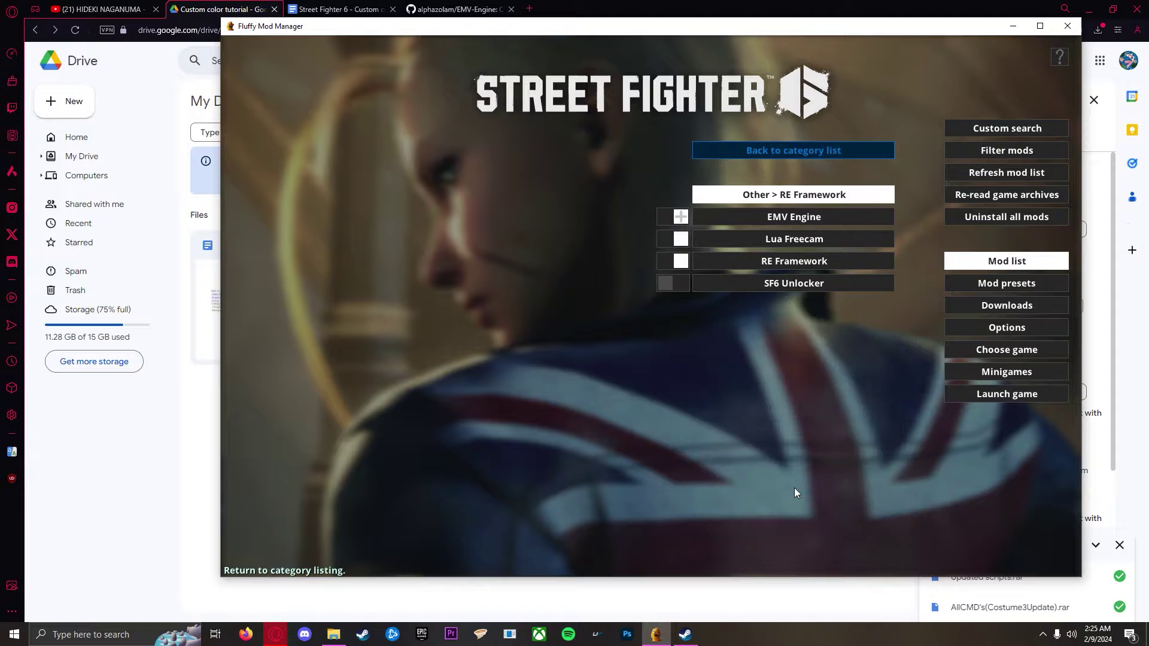
{"action": "mouse_move", "coordinate": [815, 221]}
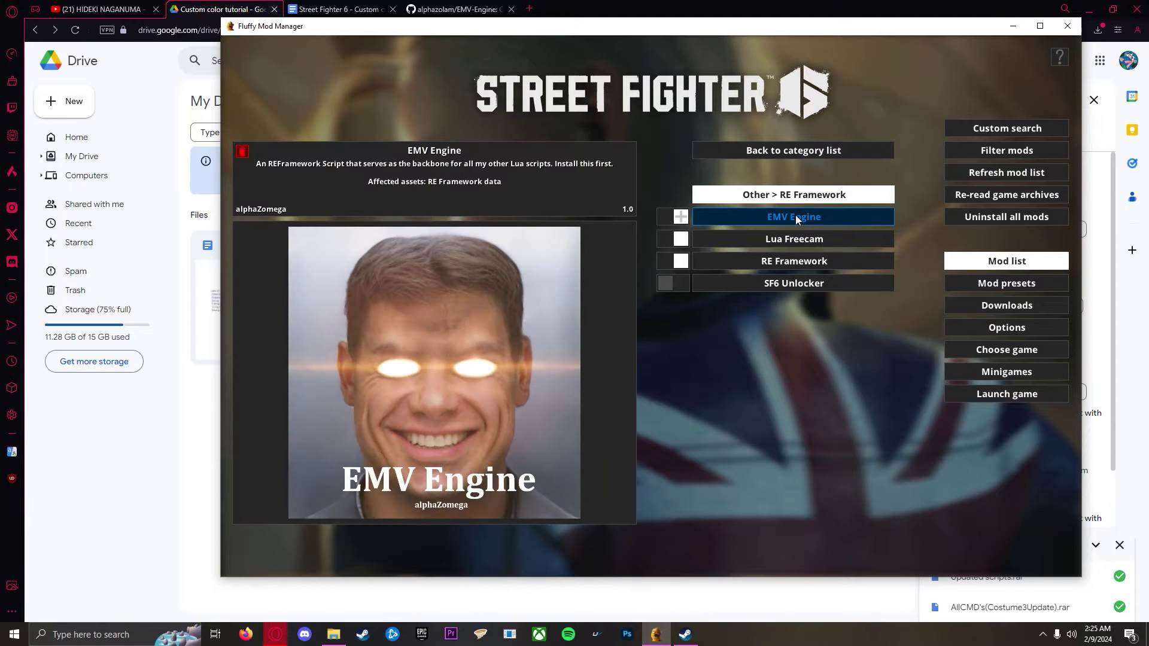
{"action": "left_click", "coordinate": [795, 214]}
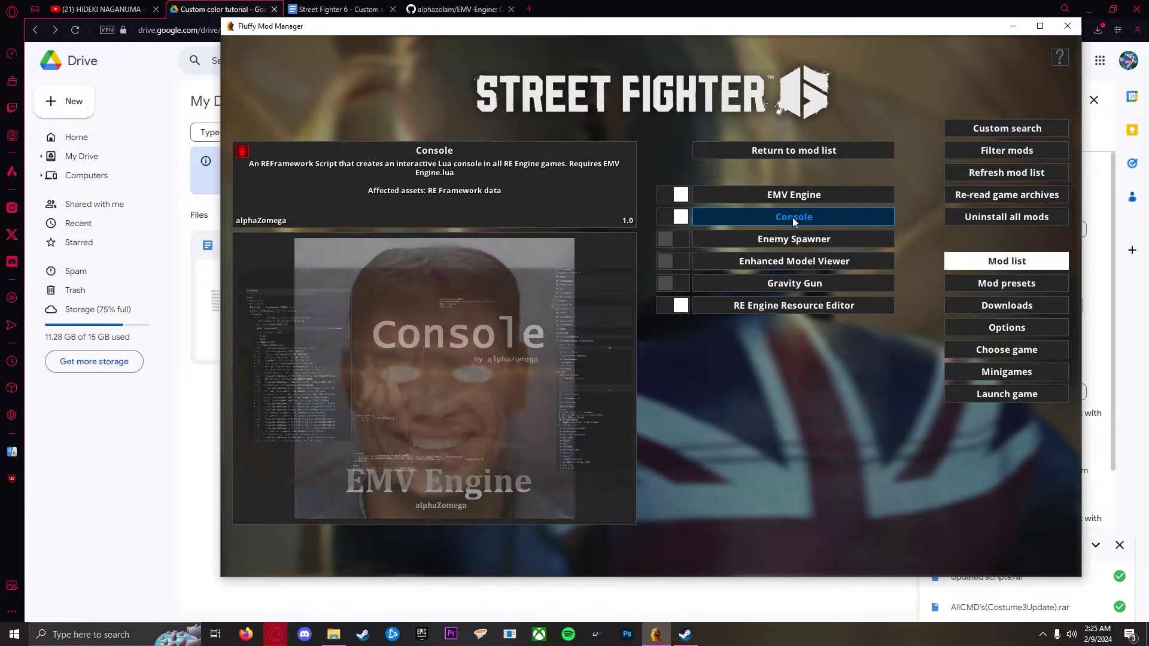
{"action": "left_click", "coordinate": [787, 196]}
{"action": "left_click", "coordinate": [784, 214]}
{"action": "left_click", "coordinate": [802, 306]}
{"action": "left_click", "coordinate": [795, 152]}
Uninstall the RE Framework mod, delete its archive, and return to the category list.
{"action": "left_click", "coordinate": [803, 261]}
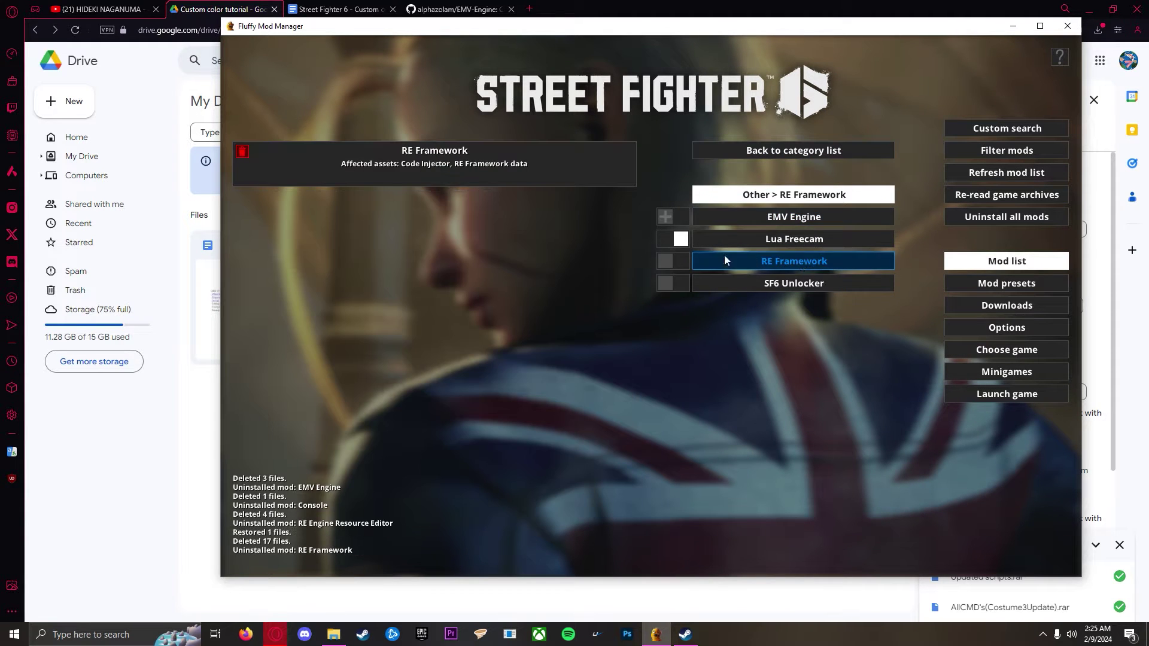
{"action": "left_click", "coordinate": [242, 152]}
{"action": "left_click", "coordinate": [607, 315]}
{"action": "left_click", "coordinate": [835, 151]}
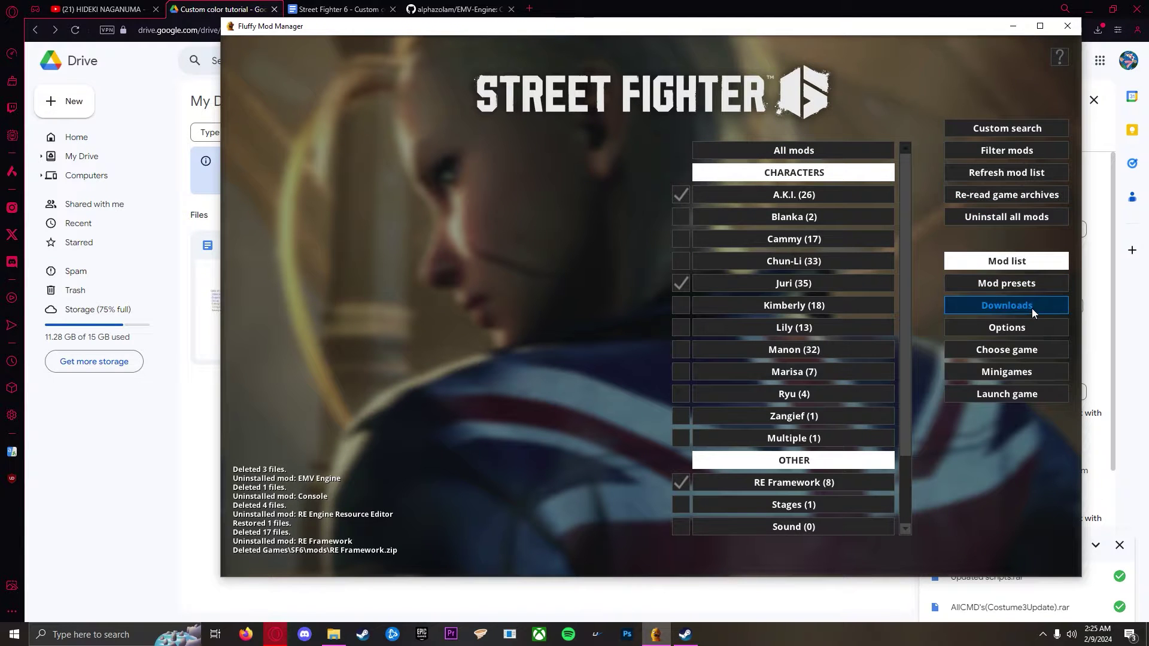
Download the latest RE Framework build within the mod manager and install it from the RE Framework category.
{"action": "left_click", "coordinate": [1008, 306]}
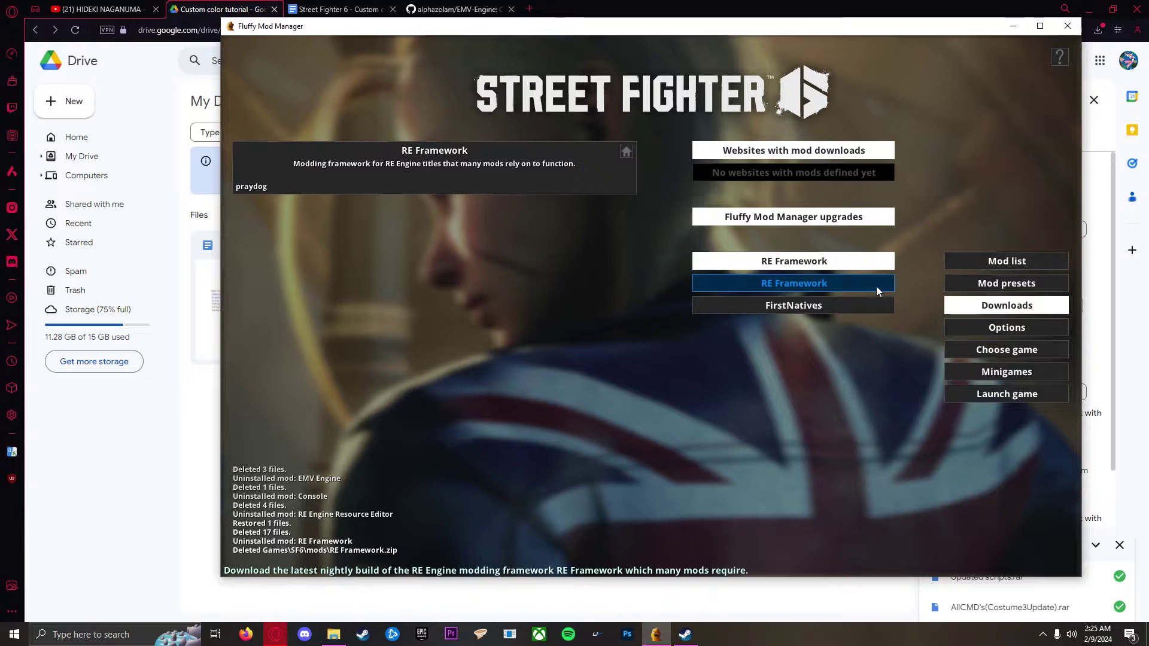
{"action": "left_click", "coordinate": [844, 288]}
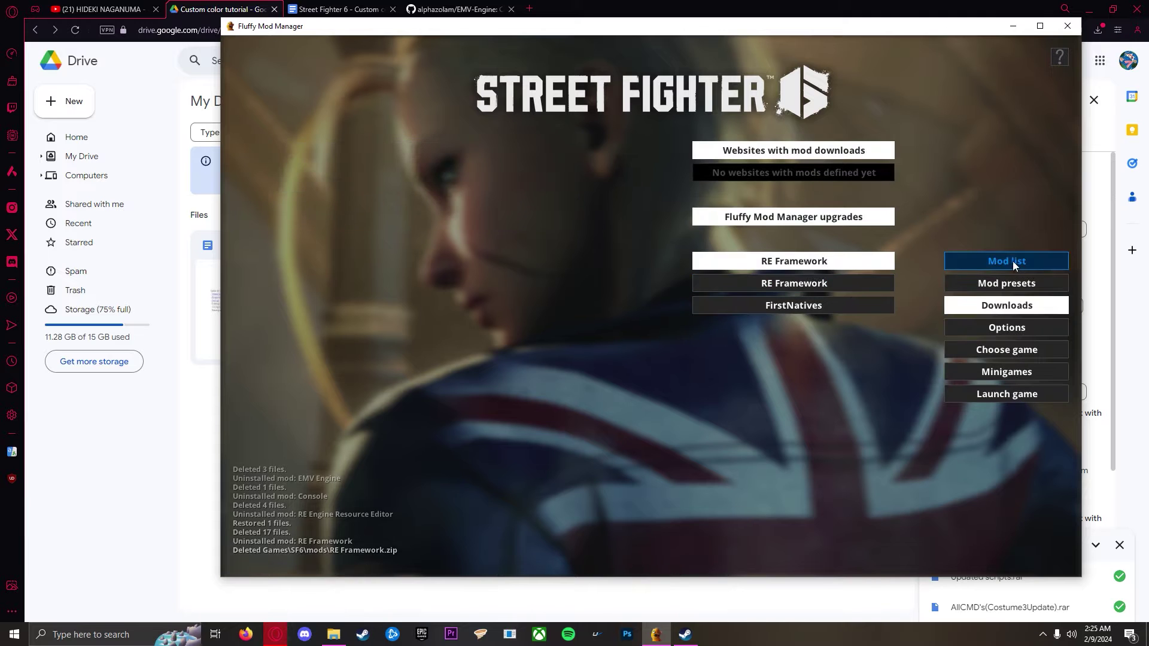
{"action": "left_click", "coordinate": [994, 262]}
{"action": "left_click", "coordinate": [793, 483]}
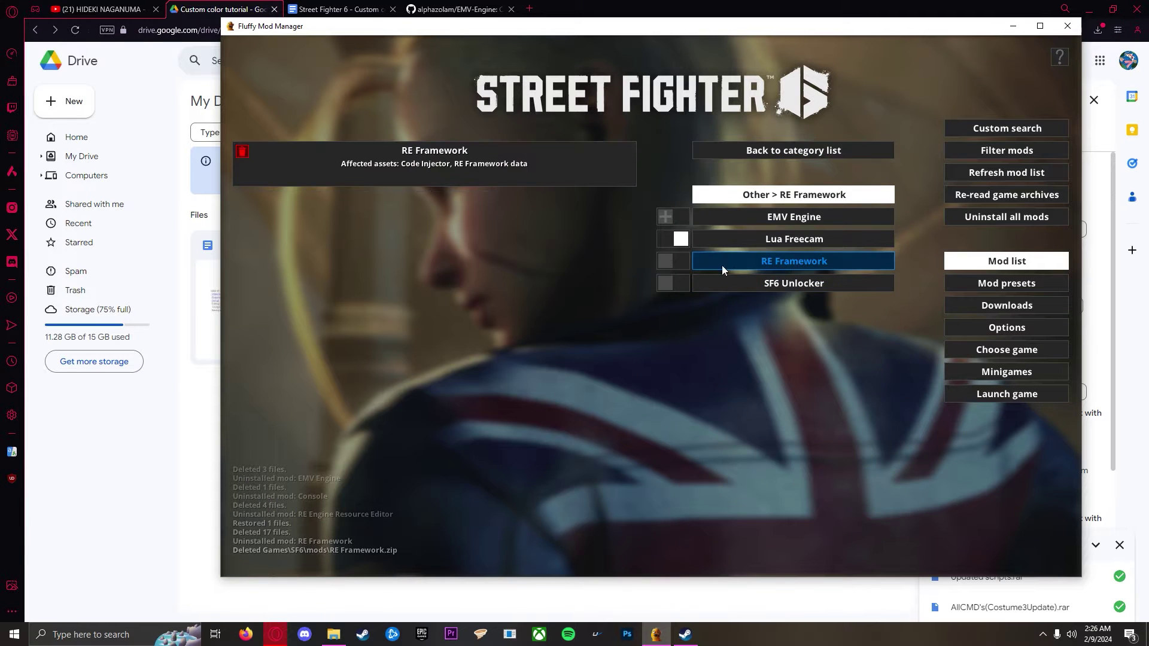
{"action": "left_click", "coordinate": [785, 154]}
{"action": "left_click", "coordinate": [798, 482]}
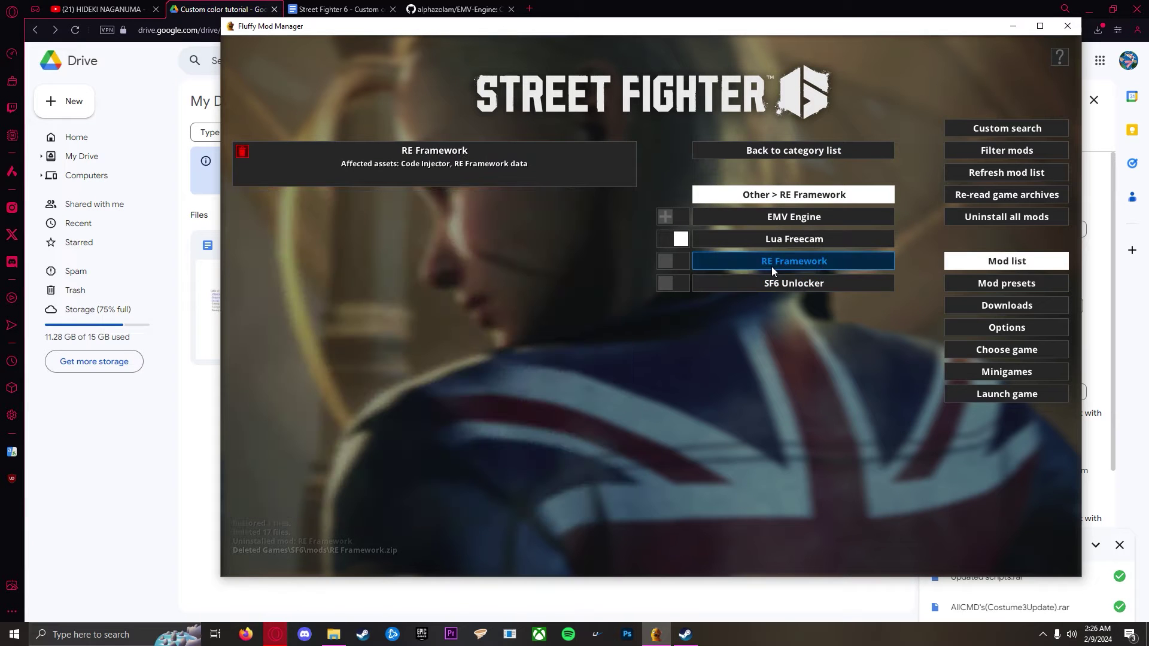
{"action": "left_click", "coordinate": [757, 262]}
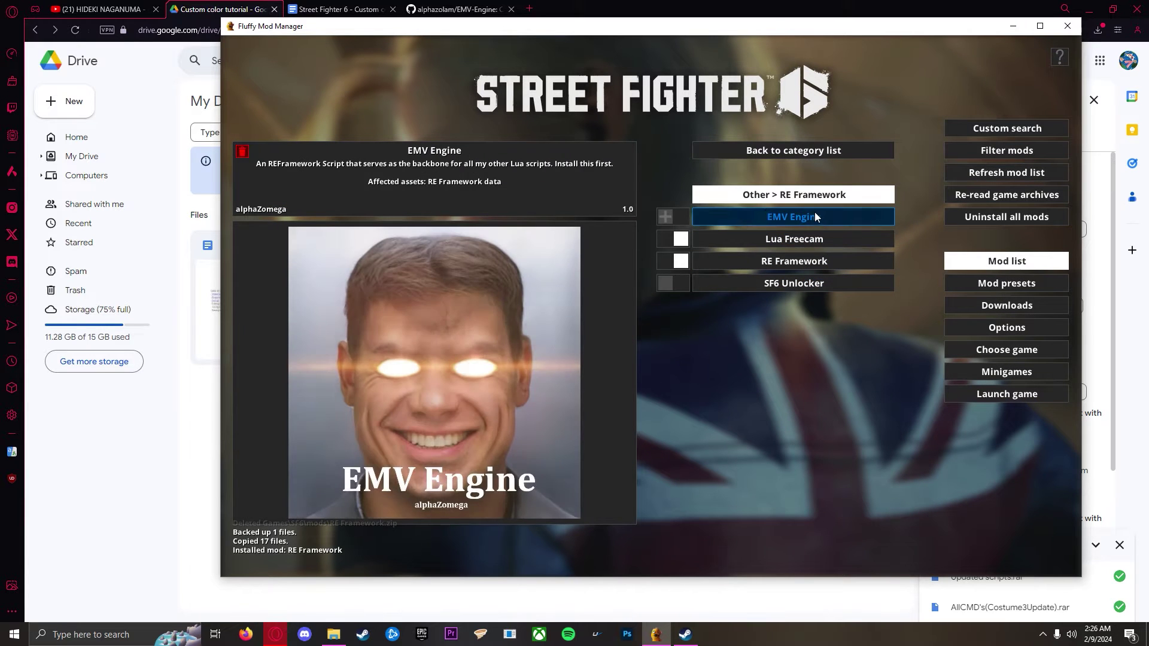
Install EMV Engine, Console and RE Engine Resource Editor from the EMV Engine bundle.
{"action": "left_click", "coordinate": [815, 217]}
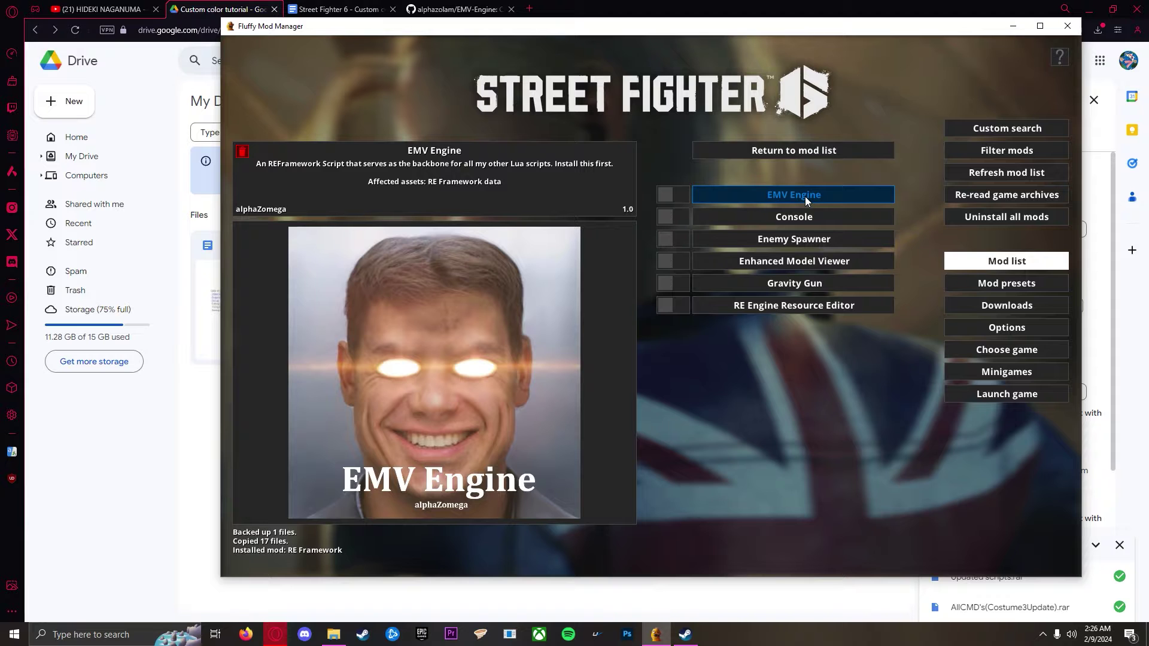
{"action": "left_click", "coordinate": [806, 196]}
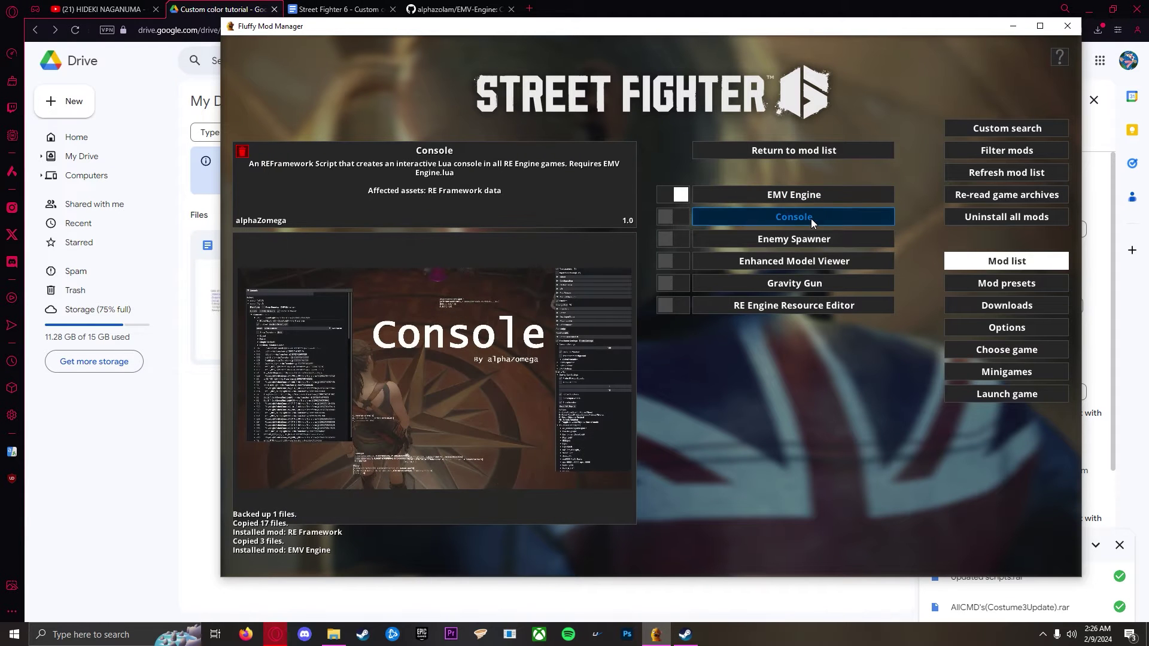
{"action": "left_click", "coordinate": [810, 218]}
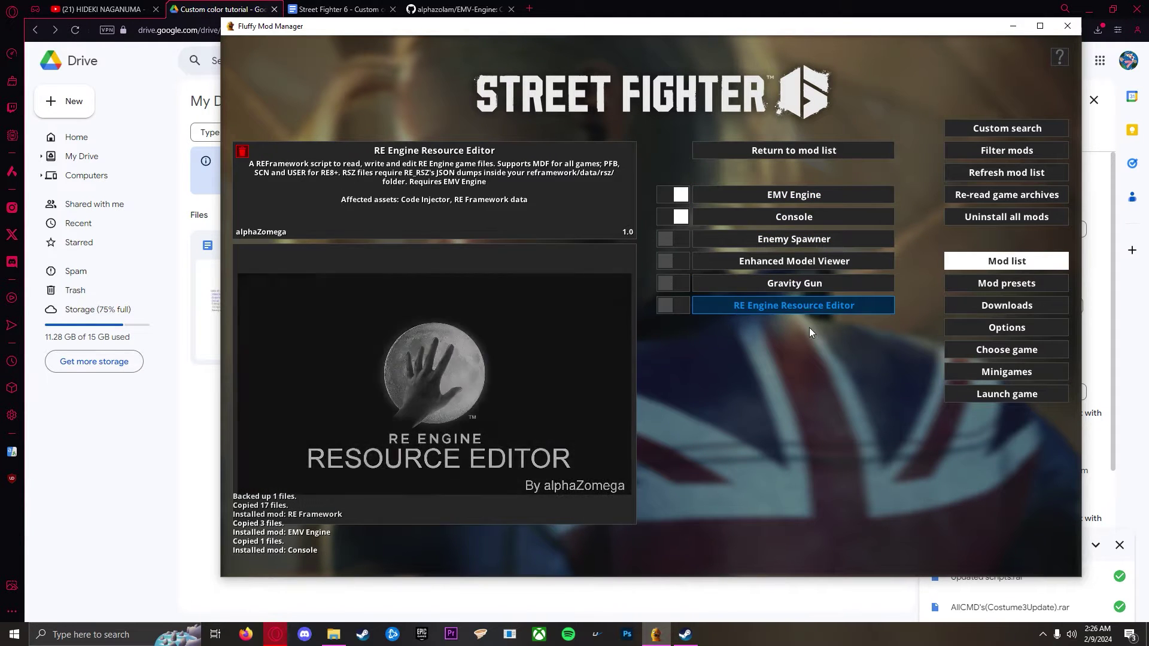
{"action": "left_click", "coordinate": [790, 307]}
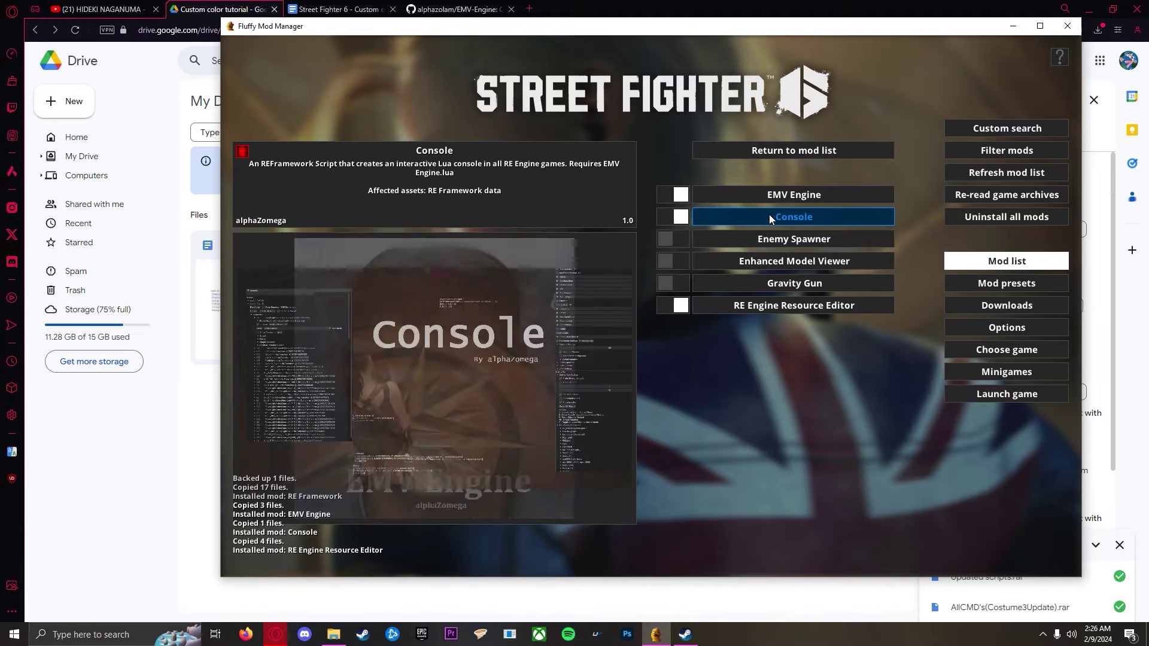
{"action": "left_click", "coordinate": [806, 152]}
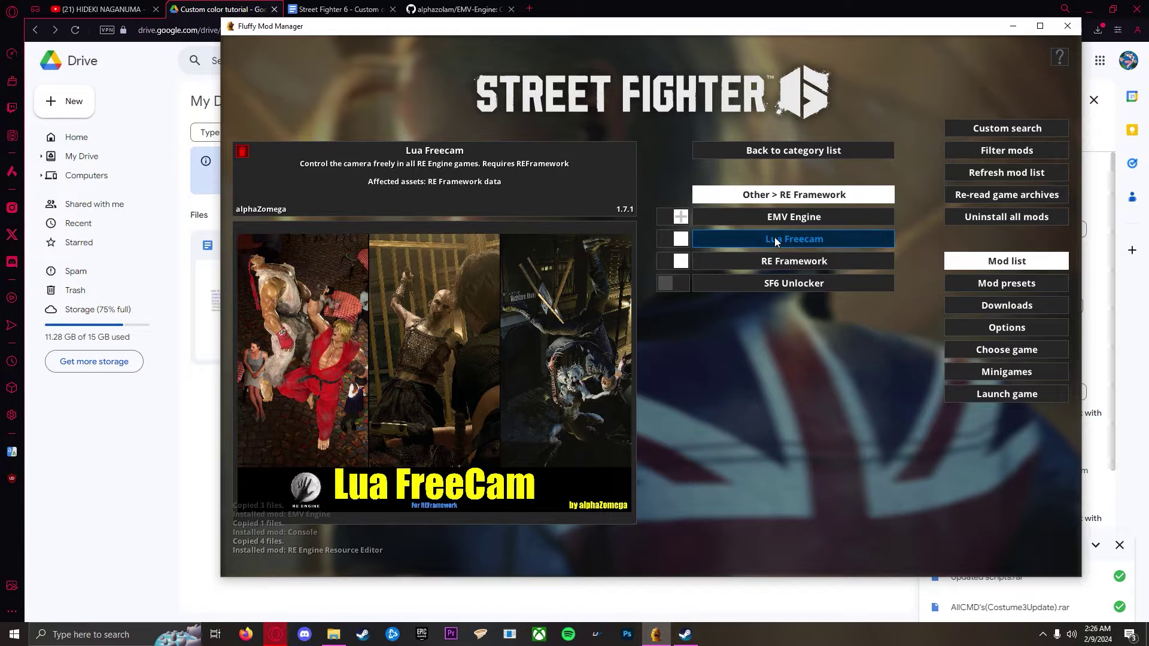
Install the AllCMD's(Costume3Update) mod from the Characters > Multiple category and return to the category list.
{"action": "left_click", "coordinate": [799, 150]}
{"action": "left_click", "coordinate": [815, 432]}
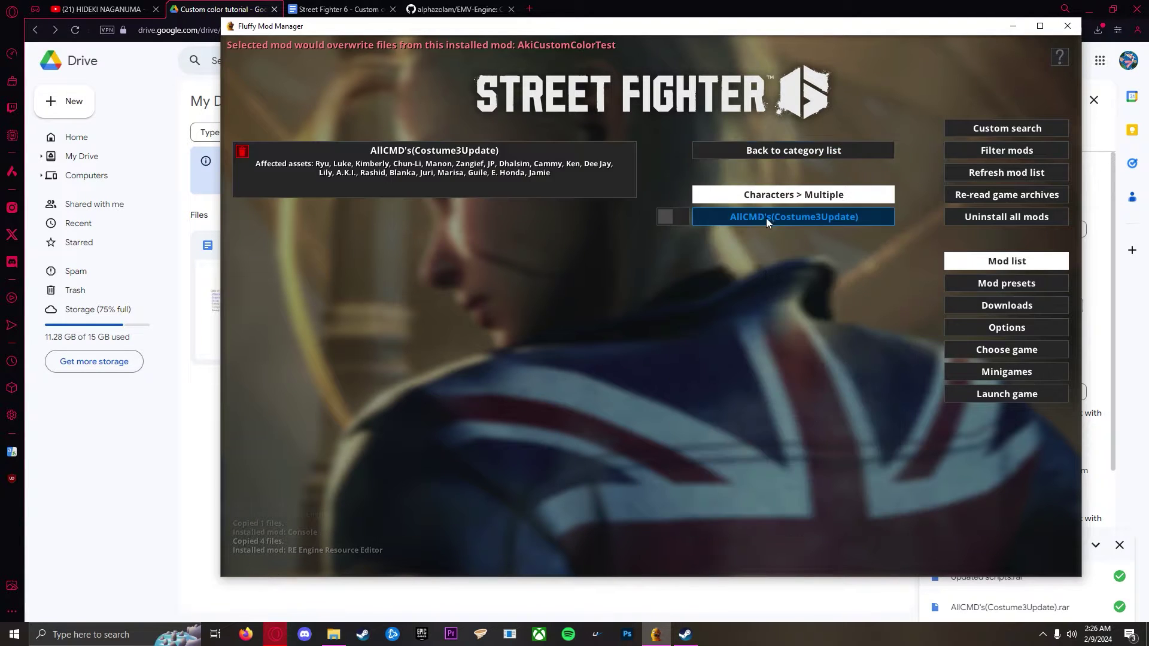
{"action": "left_click", "coordinate": [781, 219]}
{"action": "left_click", "coordinate": [791, 152]}
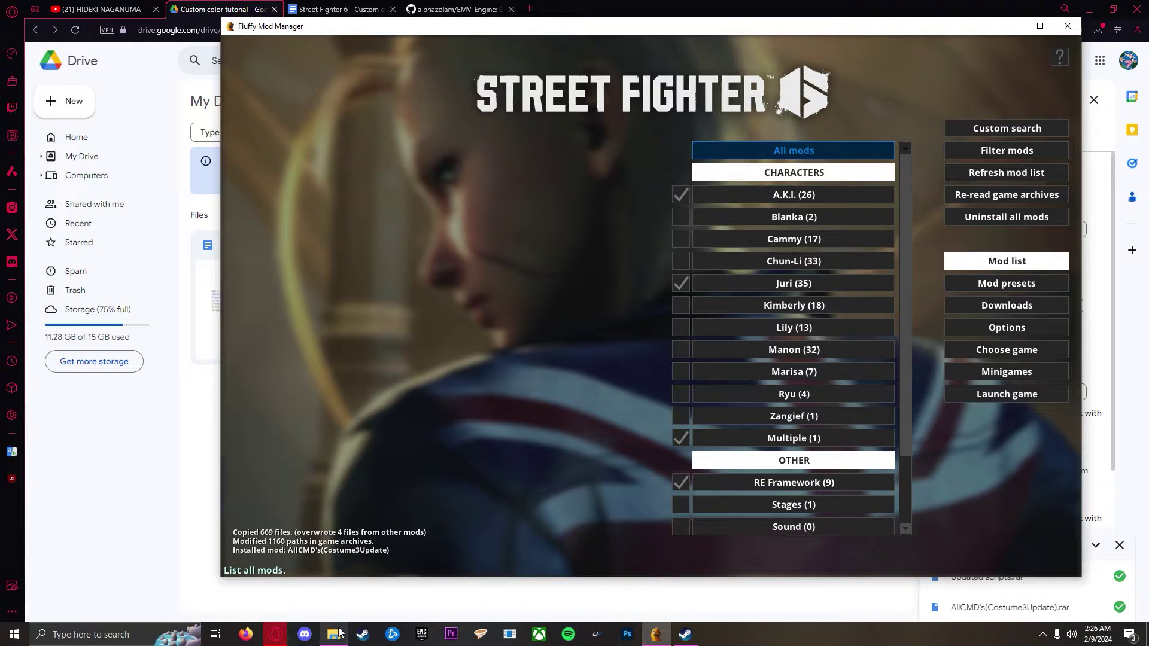
Switch to Steam, browse the local files of Street Fighter 6, and move the folder window toward the middle of the screen.
{"action": "mouse_move", "coordinate": [335, 633]}
{"action": "left_click", "coordinate": [685, 634]}
{"action": "right_click", "coordinate": [88, 425]}
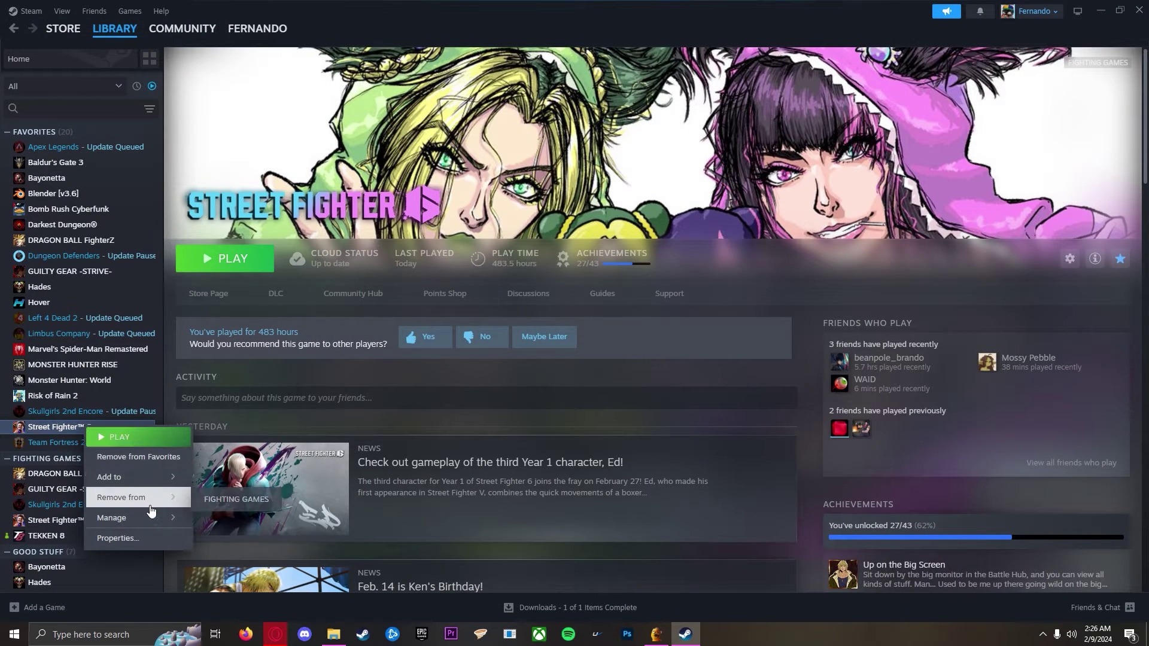
{"action": "mouse_move", "coordinate": [149, 523]}
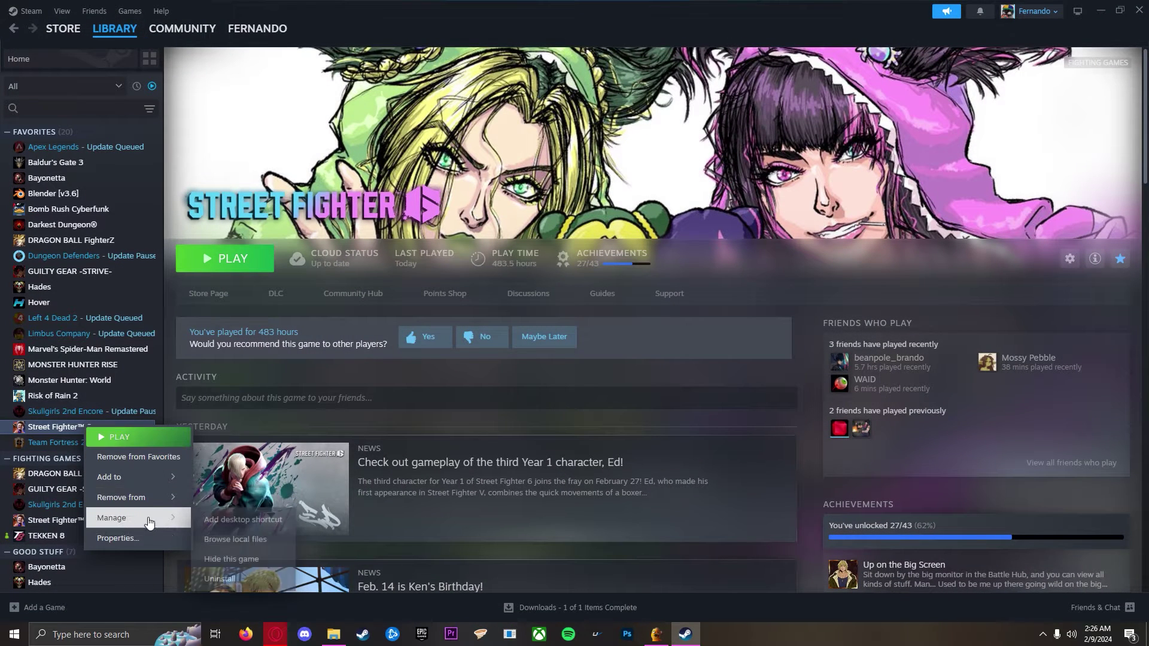
{"action": "left_click", "coordinate": [239, 539]}
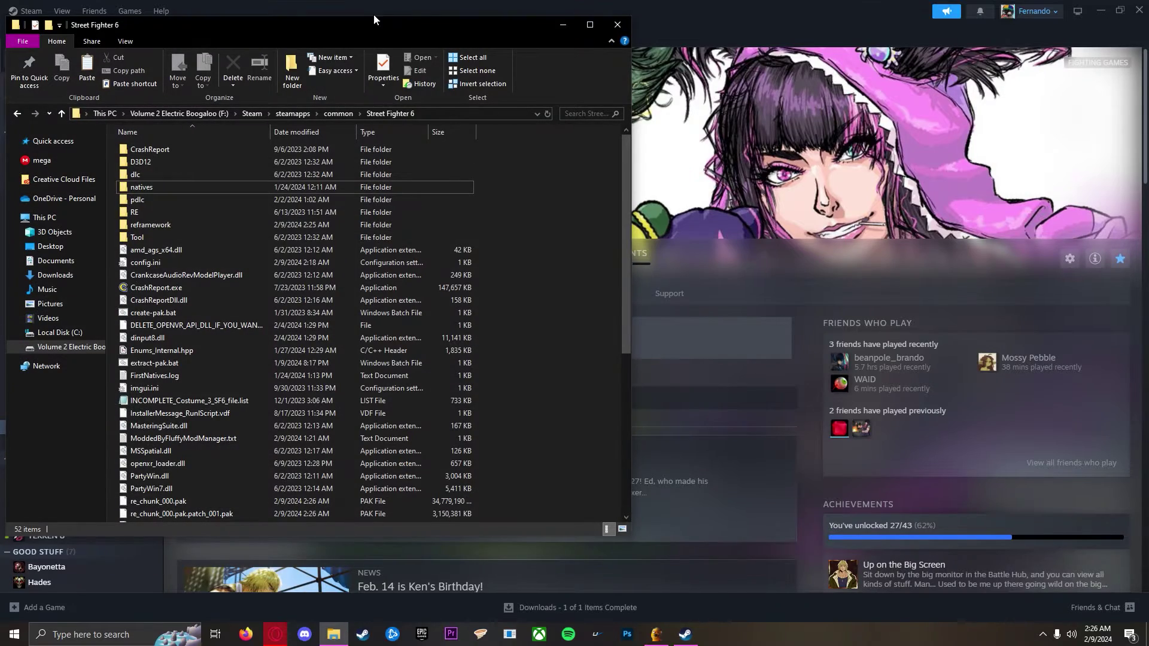
{"action": "left_click_drag", "start_coordinate": [333, 35], "coordinate": [504, 35]}
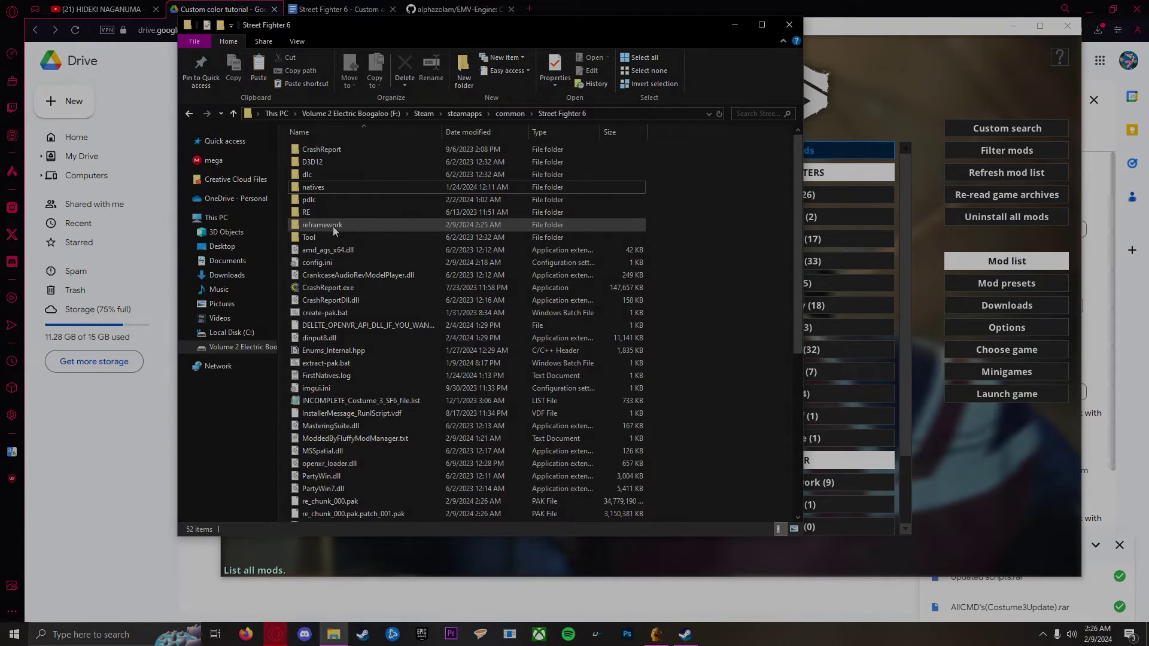
Check the RE Framework category in Fluffy Mod Manager and minimize the manager.
{"action": "left_click", "coordinate": [845, 432]}
{"action": "left_click", "coordinate": [824, 388]}
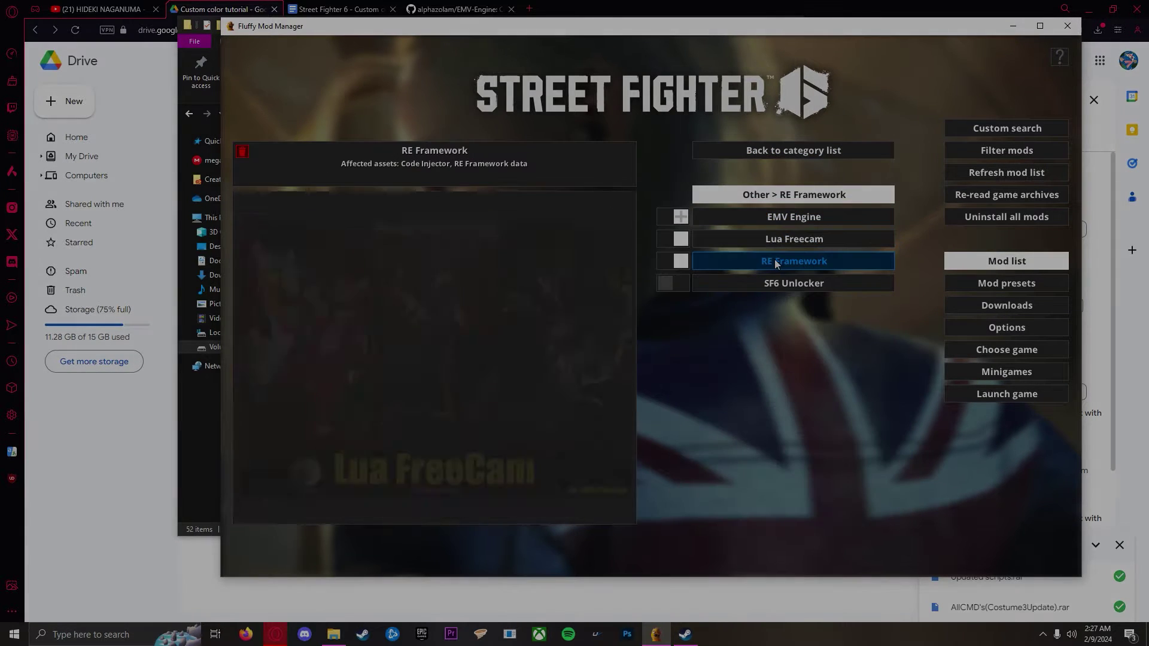
{"action": "left_click", "coordinate": [1012, 26]}
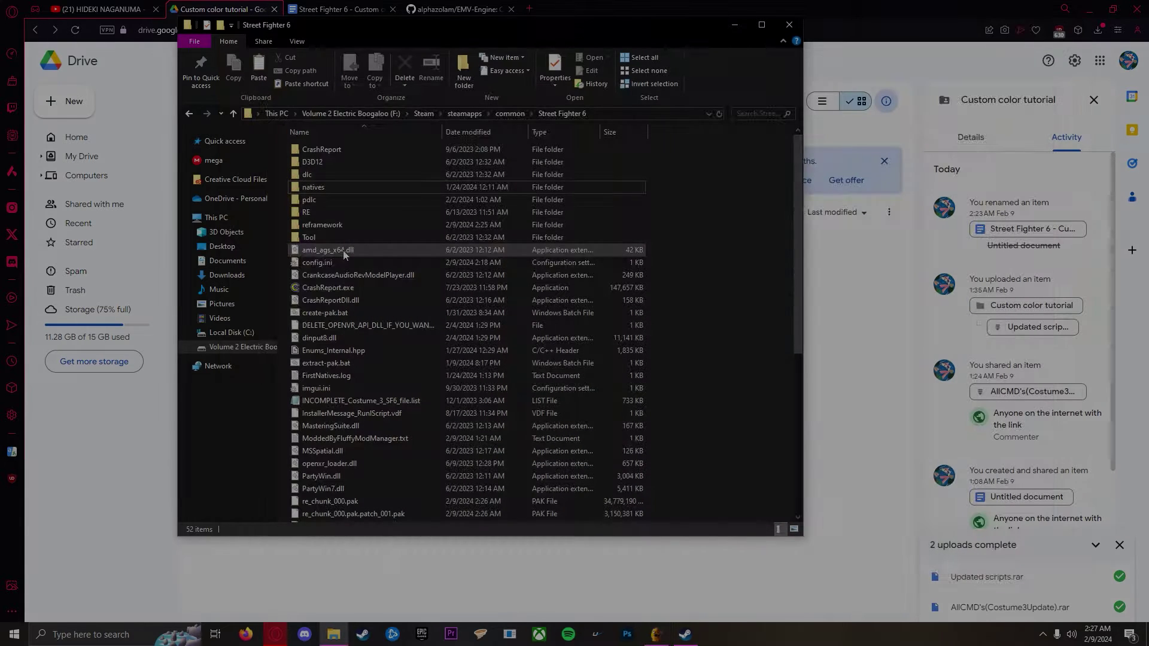
Open the game's reframework > data > rsz folder and examine its script files alongside the Drive folder.
{"action": "double_click", "coordinate": [325, 225]}
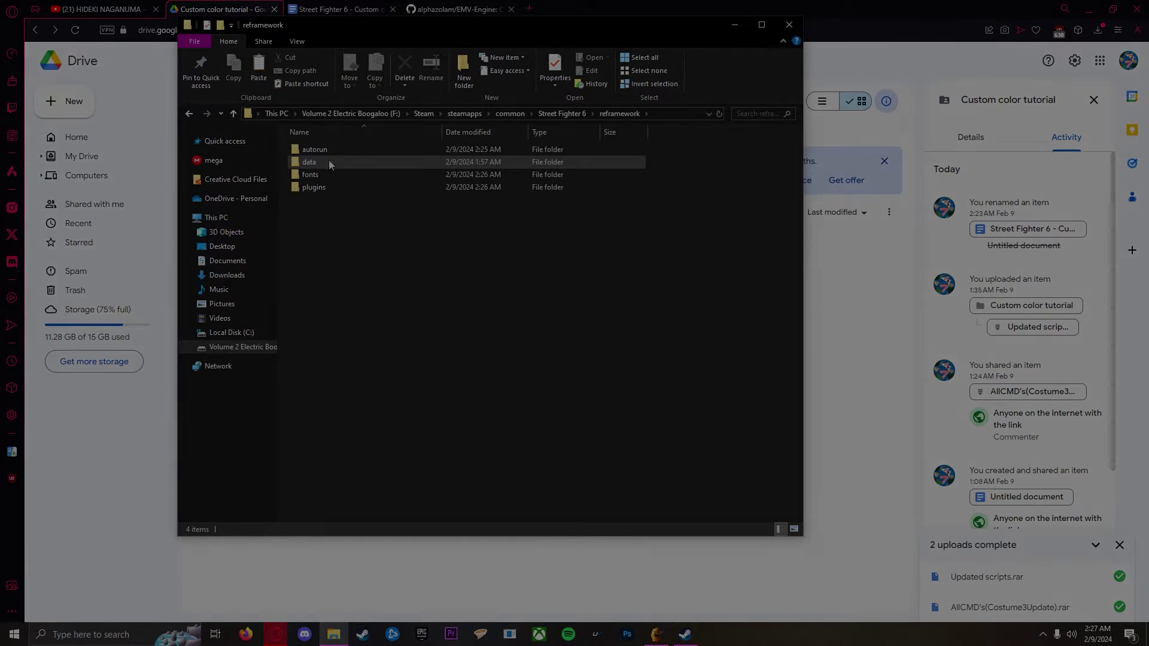
{"action": "double_click", "coordinate": [328, 160]}
{"action": "double_click", "coordinate": [339, 160]}
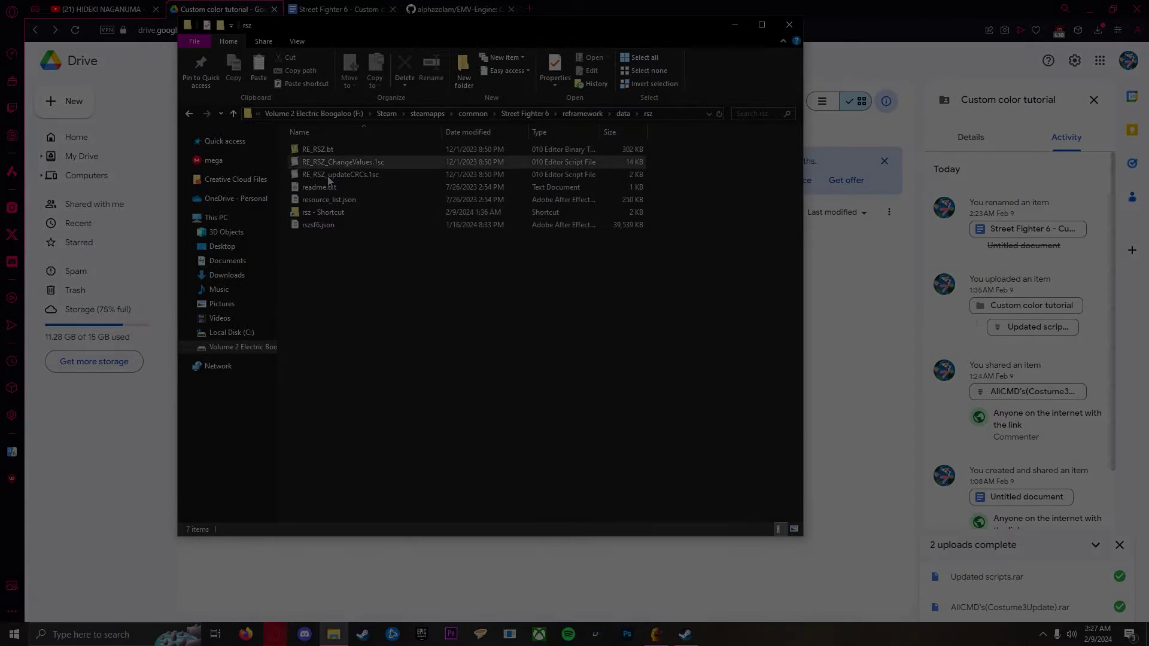
{"action": "left_click_drag", "start_coordinate": [412, 27], "coordinate": [784, 75]}
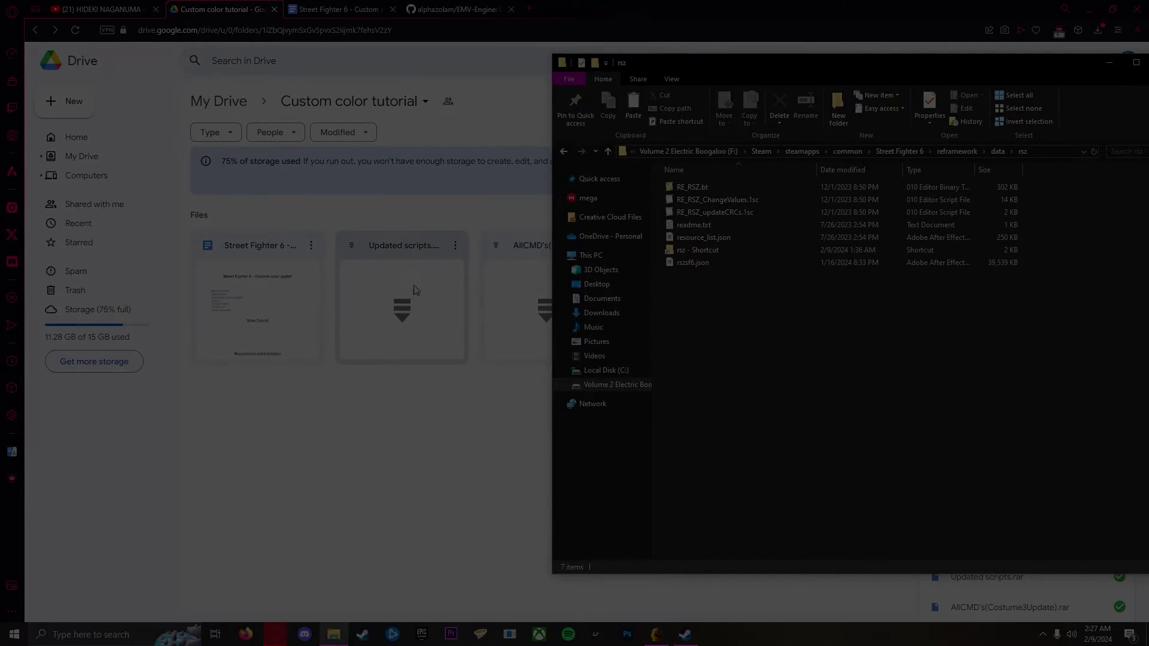
{"action": "left_click_drag", "start_coordinate": [748, 66], "coordinate": [427, 32]}
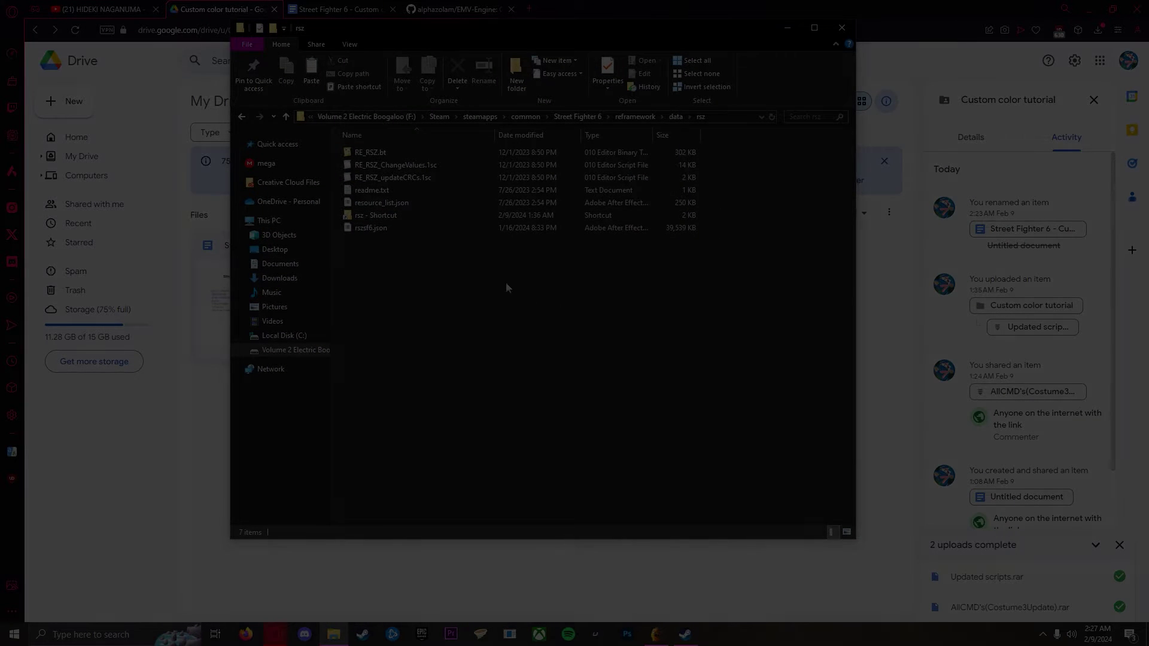
{"action": "left_click_drag", "start_coordinate": [563, 311], "coordinate": [474, 159]}
{"action": "left_click", "coordinate": [697, 76]}
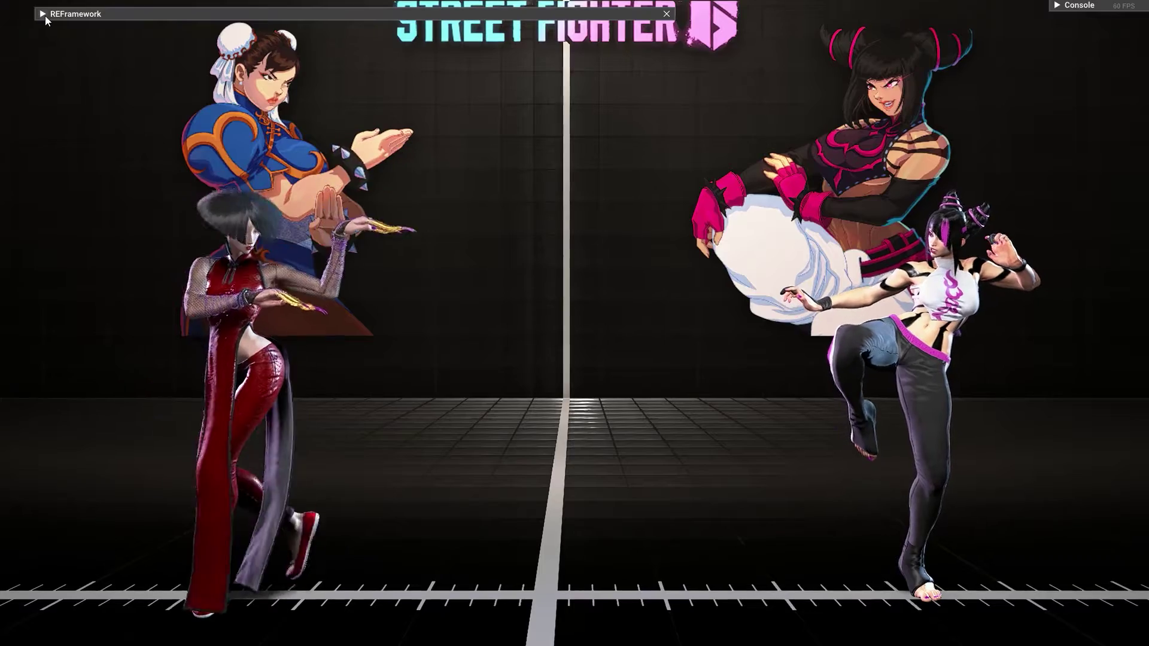
Expand the REFramework overlay in the game, move it clear of the player 1 fighter, and show the Script Generated UI section.
{"action": "left_click", "coordinate": [45, 16]}
{"action": "left_click", "coordinate": [50, 59]}
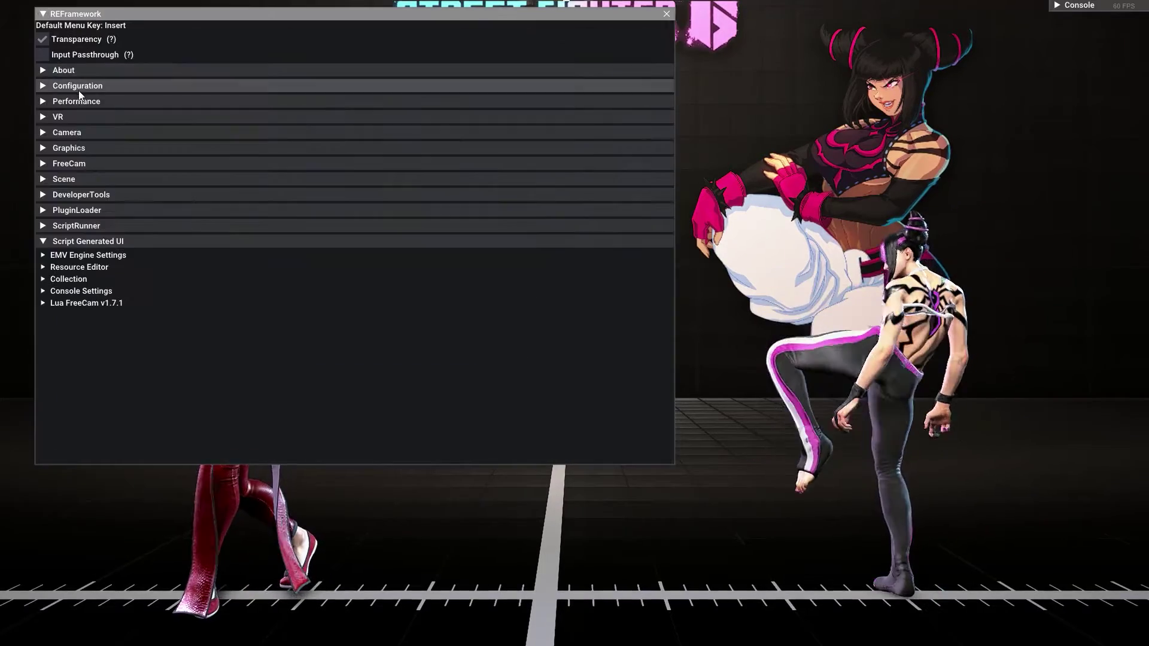
{"action": "left_click_drag", "start_coordinate": [144, 25], "coordinate": [599, 59]}
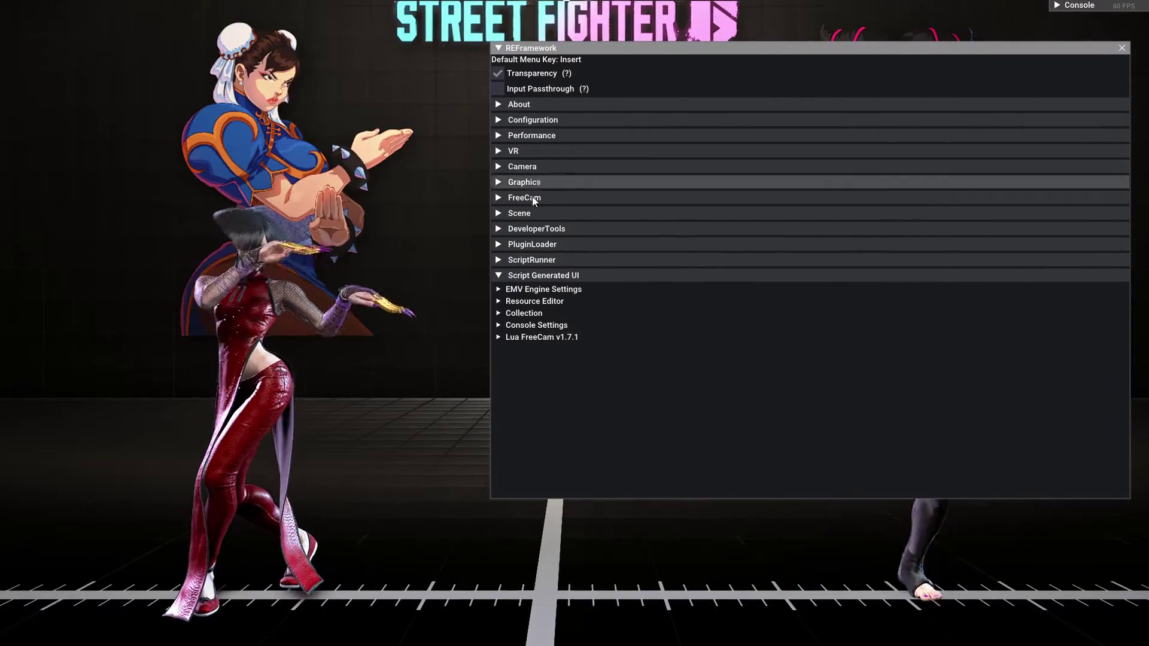
{"action": "left_click", "coordinate": [515, 273]}
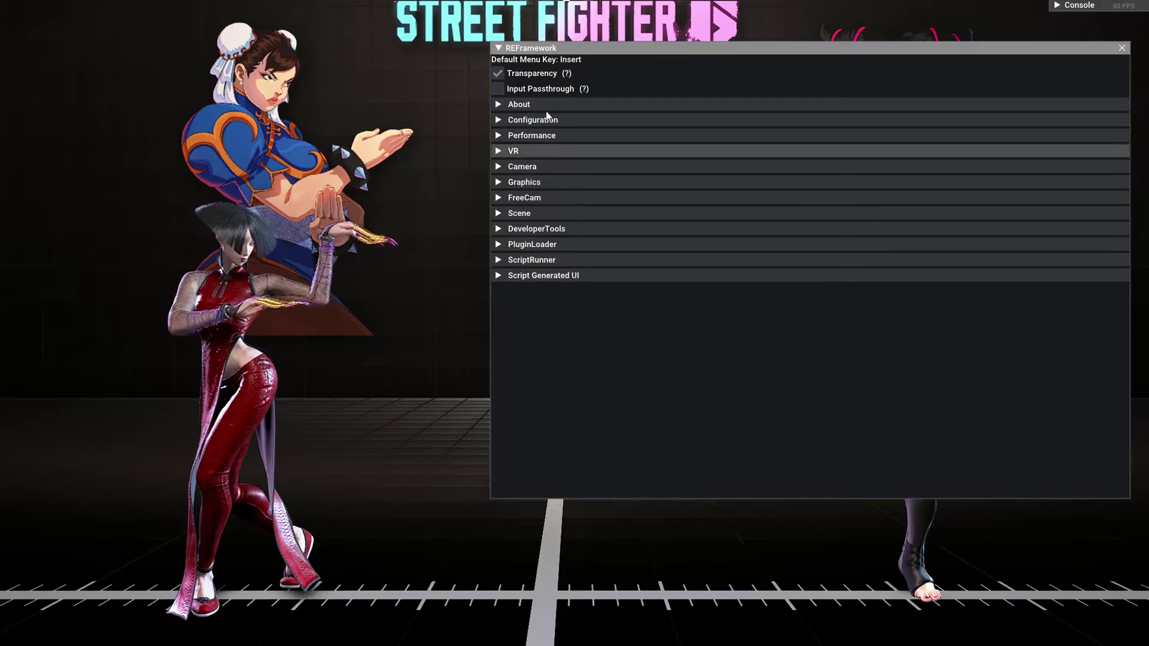
{"action": "left_click", "coordinate": [501, 276]}
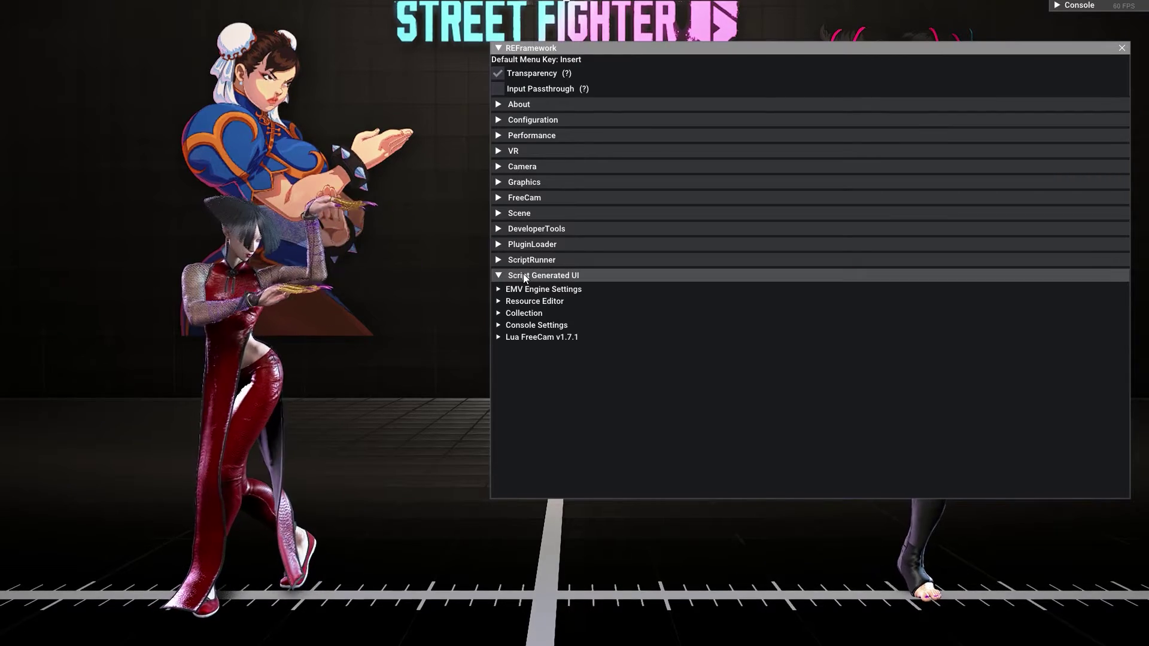
Expand Lua FreeCam v1.7.1 under Script Generated UI and show its SF6 Tools options down to the P1 and P2 entries.
{"action": "left_click", "coordinate": [538, 337]}
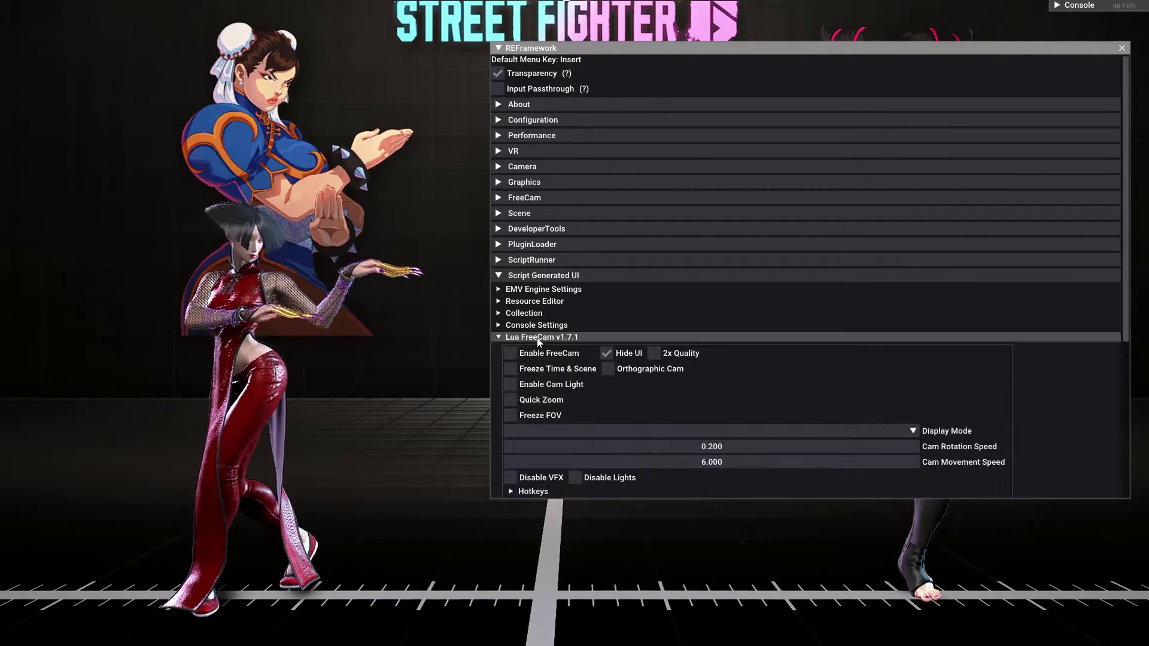
{"action": "scroll", "coordinate": [643, 288], "scroll_direction": "down", "scroll_amount": 5}
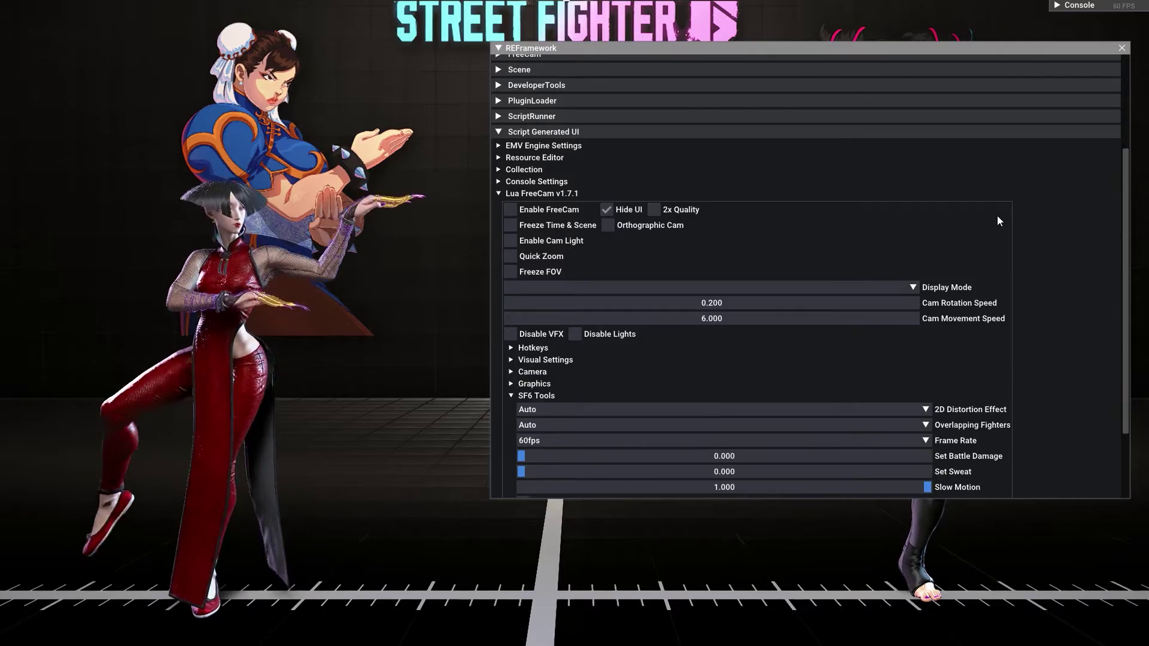
{"action": "scroll", "coordinate": [518, 146], "scroll_direction": "down", "scroll_amount": 2}
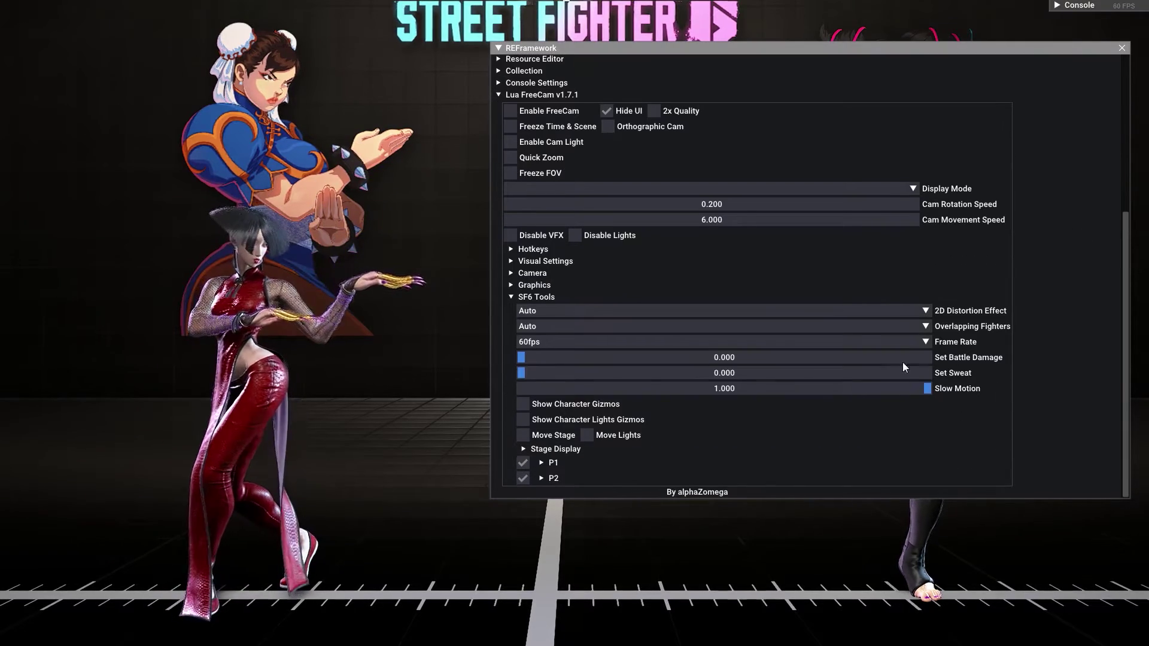
{"action": "left_click", "coordinate": [519, 295]}
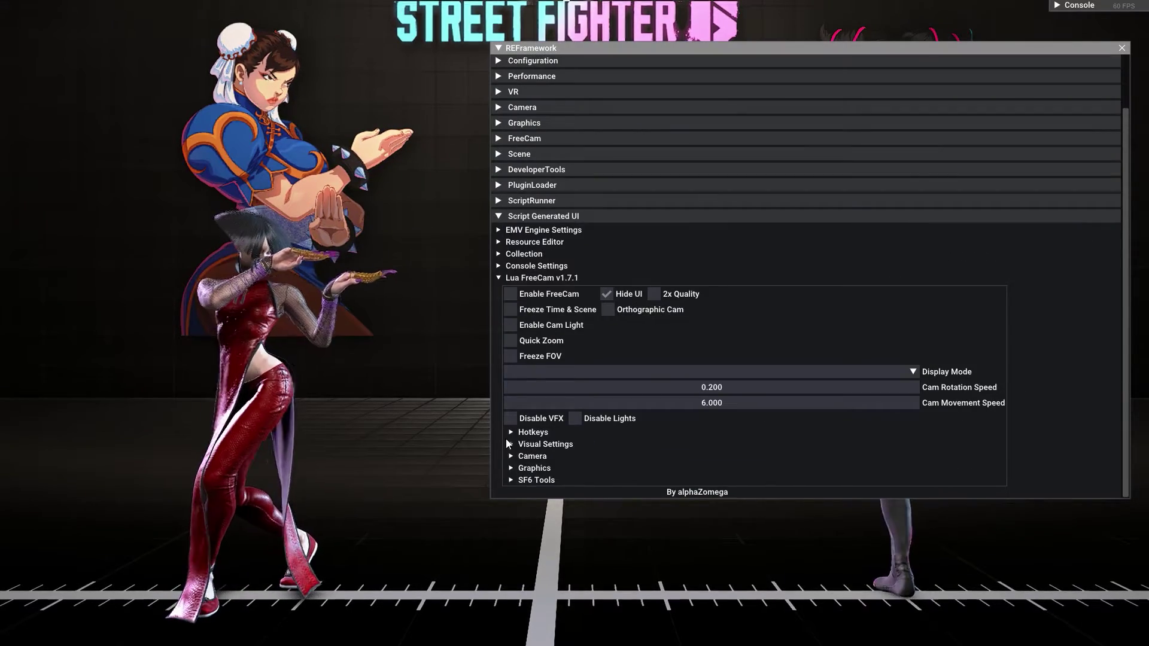
{"action": "left_click", "coordinate": [532, 480]}
{"action": "scroll", "coordinate": [582, 450], "scroll_direction": "down", "scroll_amount": 5}
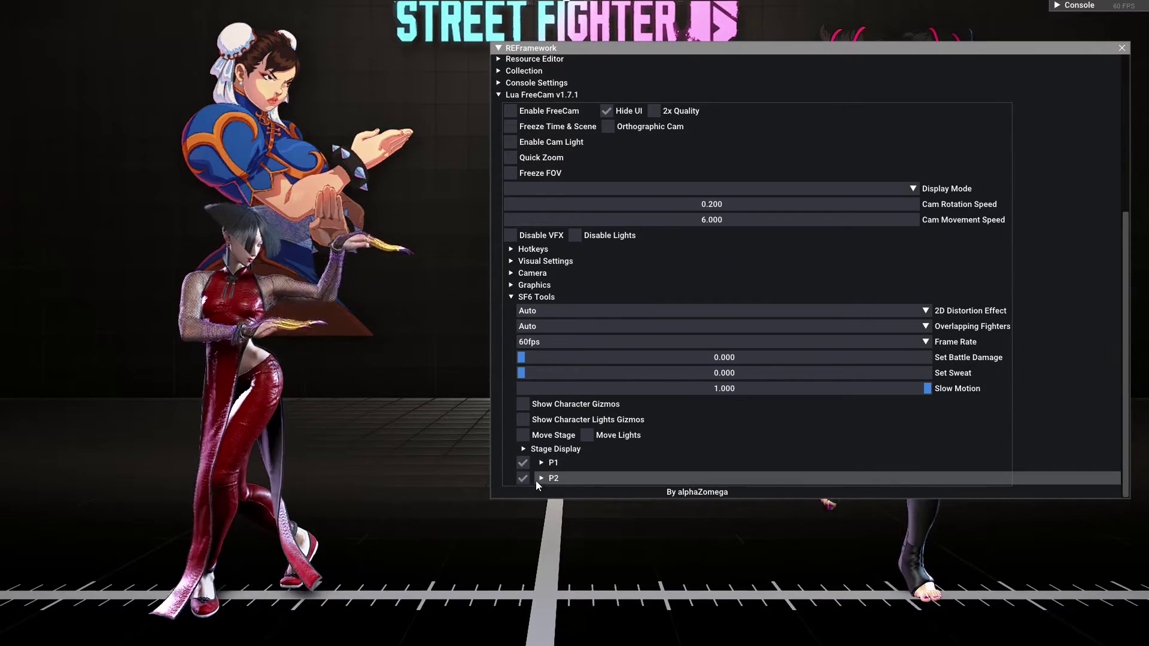
Move the overlay between the fighters and toggle P1 off and on to identify the player 1 character.
{"action": "left_click_drag", "start_coordinate": [682, 49], "coordinate": [497, 34]}
{"action": "left_click", "coordinate": [338, 449]}
{"action": "left_click", "coordinate": [337, 449]}
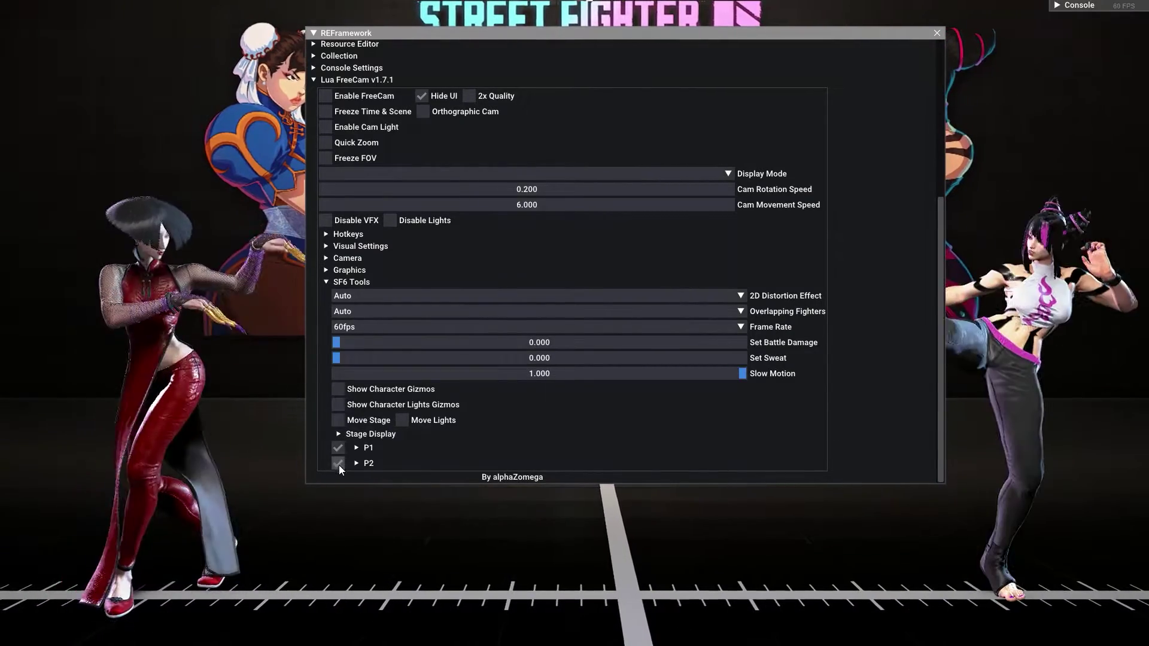
Move the overlay off player 1, expand P1 and its Children, and open the Materials list of esf013v00_00.
{"action": "left_click_drag", "start_coordinate": [535, 27], "coordinate": [662, 13]}
{"action": "left_click", "coordinate": [481, 433]}
{"action": "scroll", "coordinate": [521, 399], "scroll_direction": "down", "scroll_amount": 1}
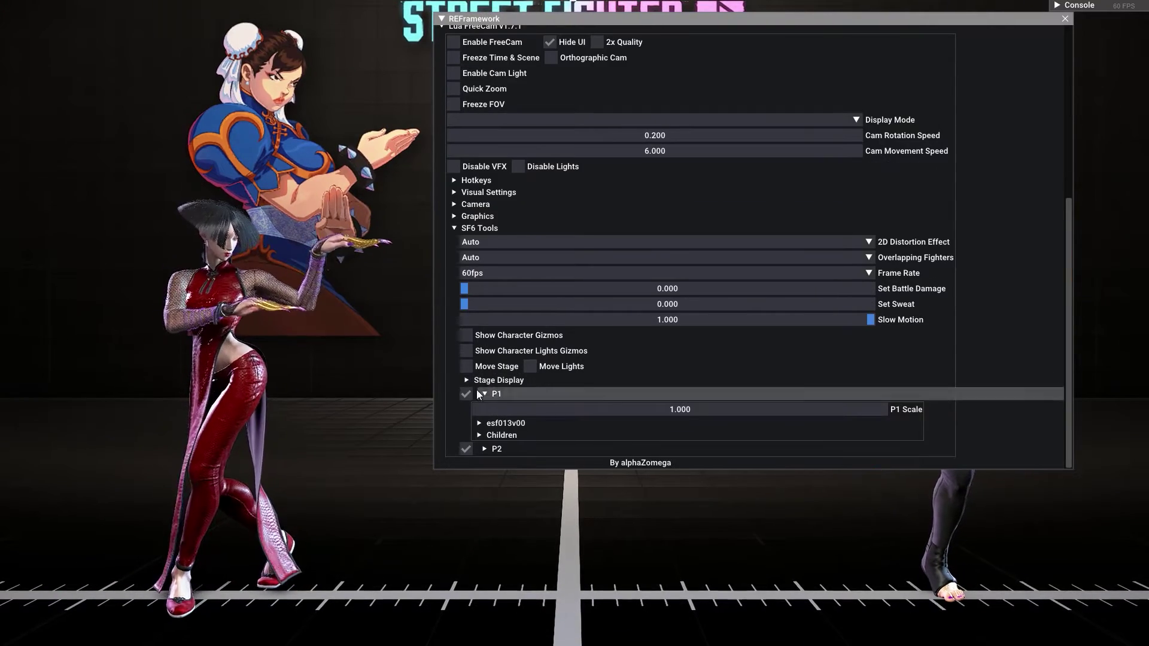
{"action": "left_click", "coordinate": [501, 435]}
{"action": "scroll", "coordinate": [633, 371], "scroll_direction": "down", "scroll_amount": 4}
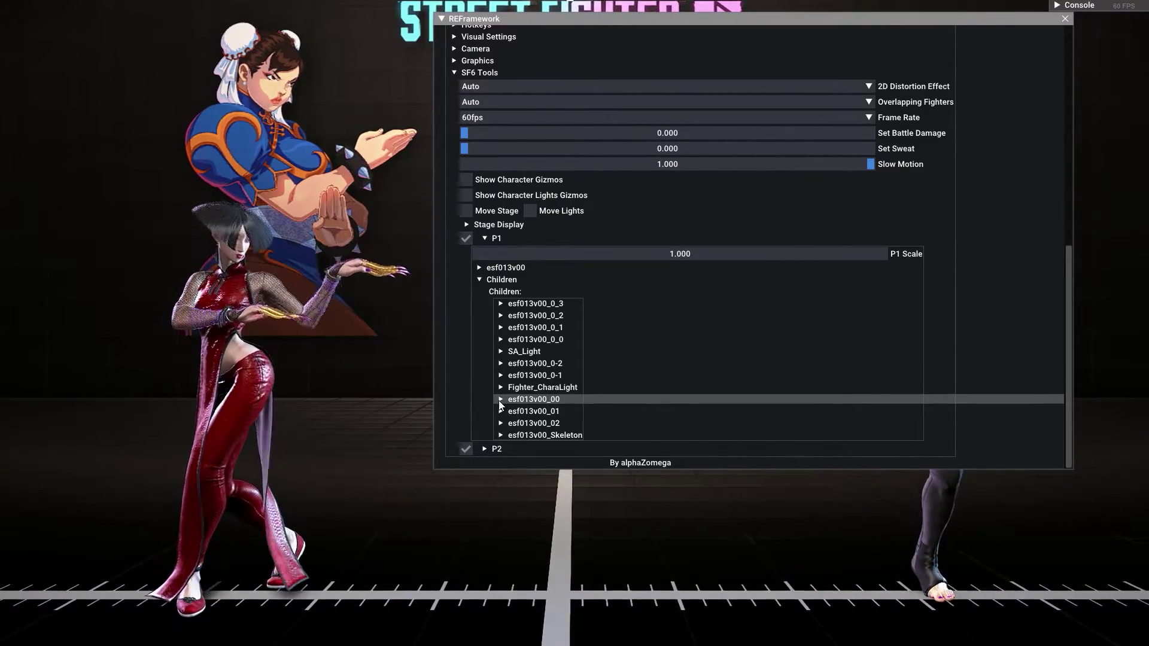
{"action": "left_click", "coordinate": [499, 399]}
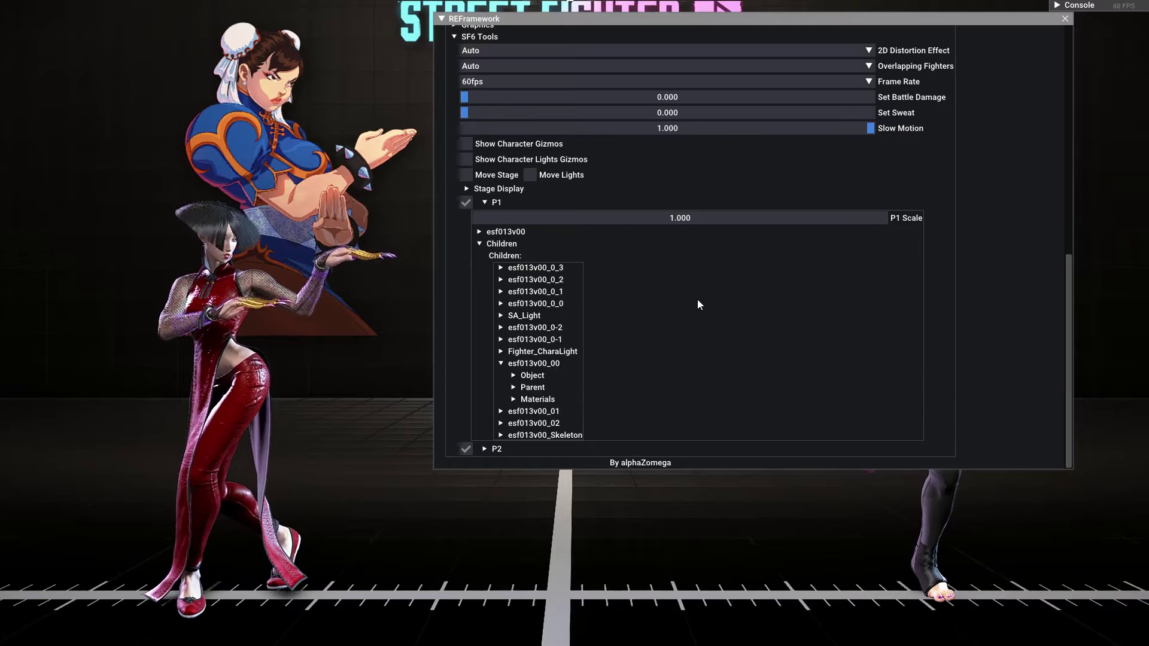
{"action": "left_click", "coordinate": [537, 399]}
{"action": "scroll", "coordinate": [695, 275], "scroll_direction": "down", "scroll_amount": 5}
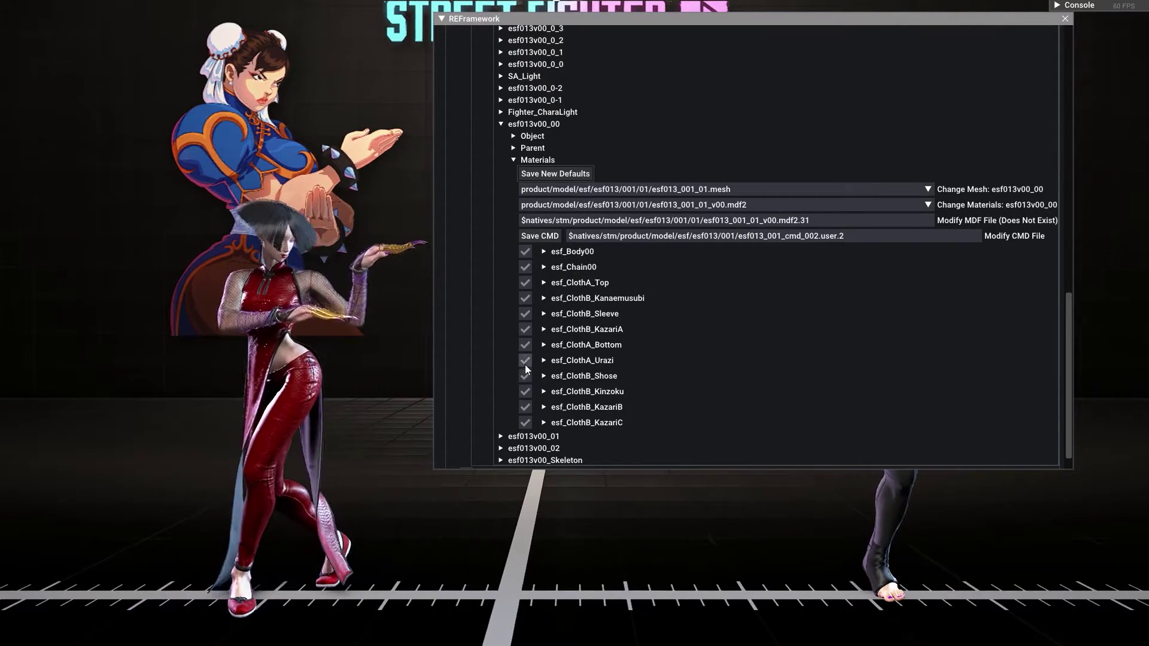
Toggle the ClothA_Urazi, ClothB_Shose, ClothB_Kinzoku, ClothB_Sleeve and ClothA_Top materials off and on to identify each costume part.
{"action": "left_click", "coordinate": [525, 359]}
{"action": "left_click", "coordinate": [526, 359]}
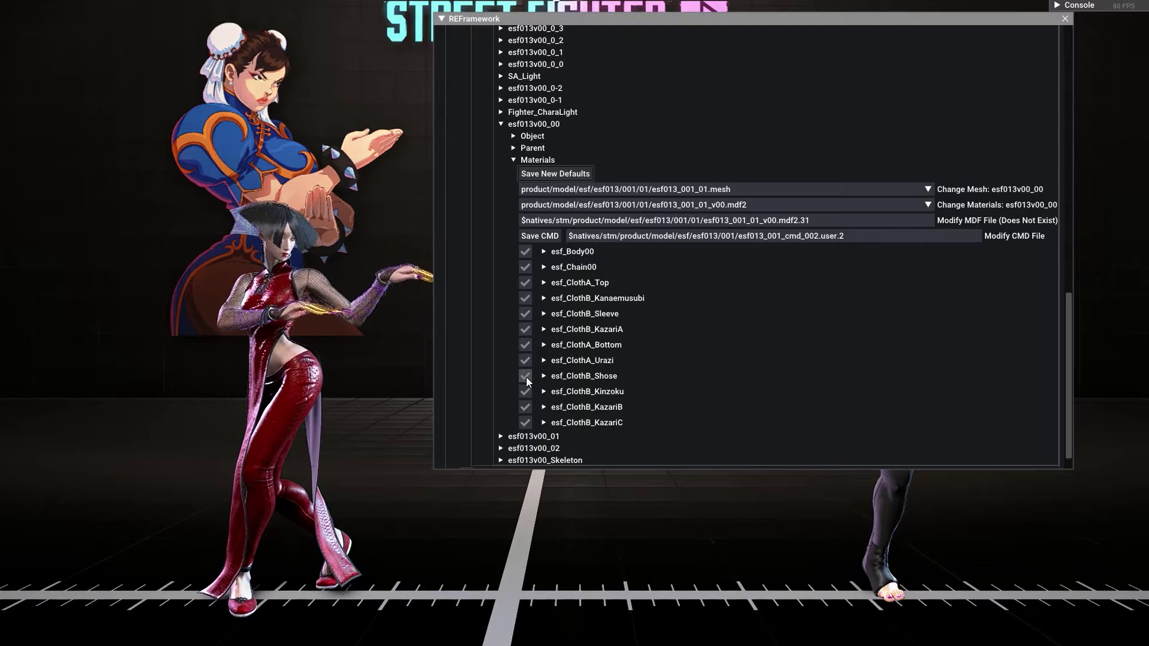
{"action": "left_click", "coordinate": [525, 377]}
{"action": "left_click", "coordinate": [526, 377]}
{"action": "left_click", "coordinate": [525, 392]}
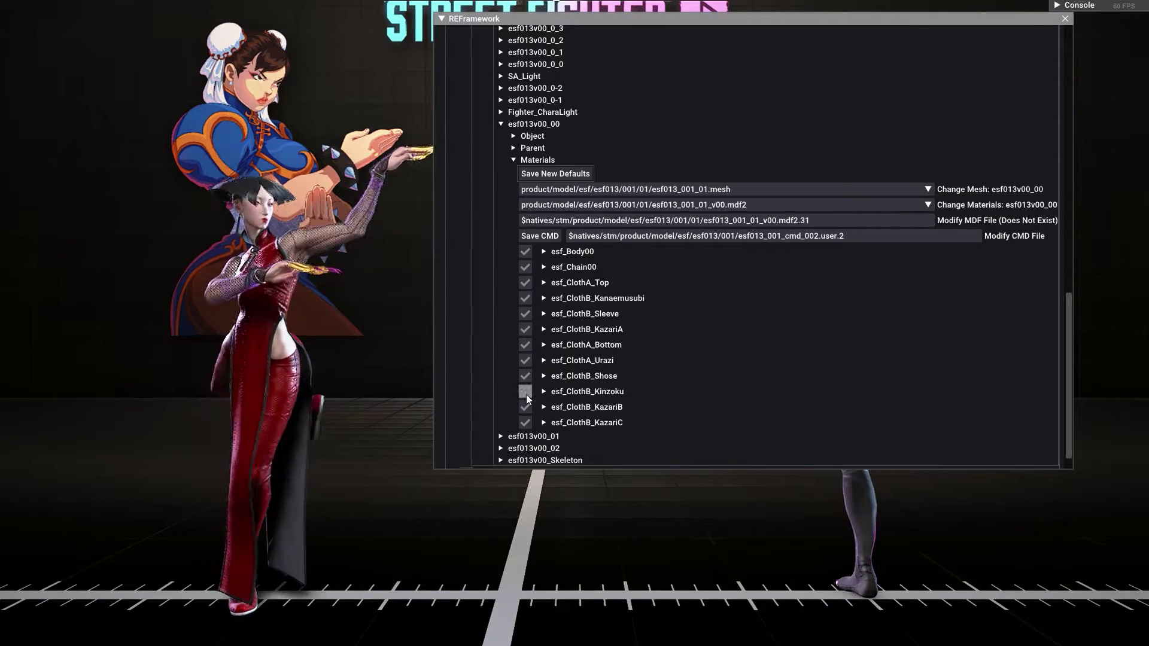
{"action": "left_click", "coordinate": [526, 392]}
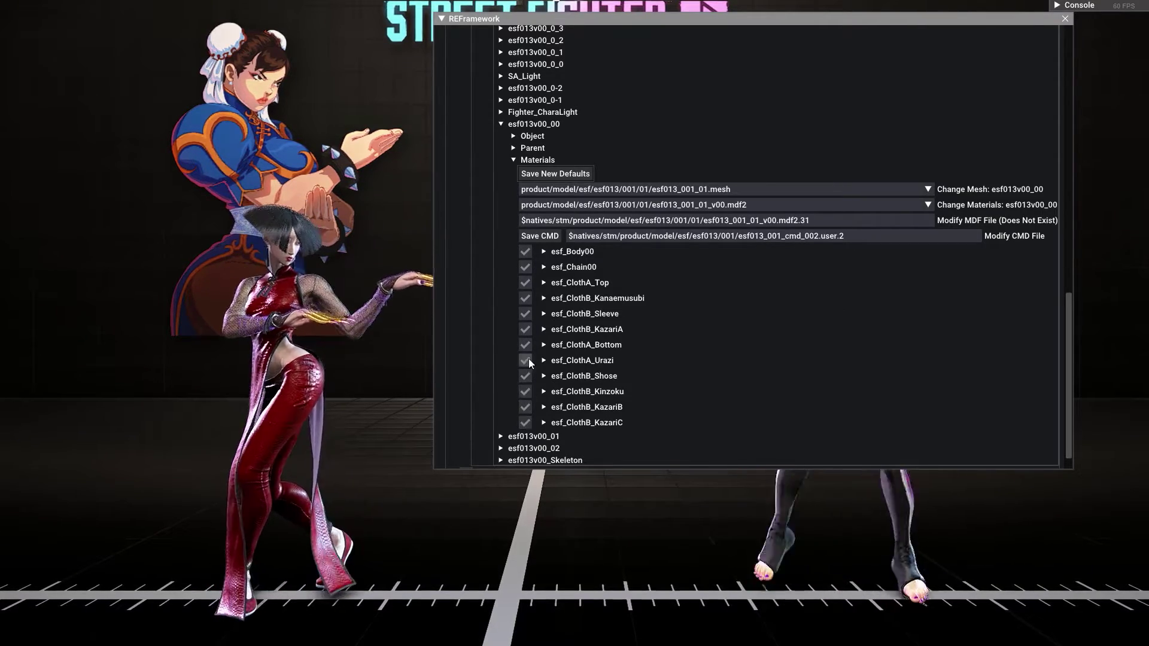
{"action": "left_click", "coordinate": [524, 315]}
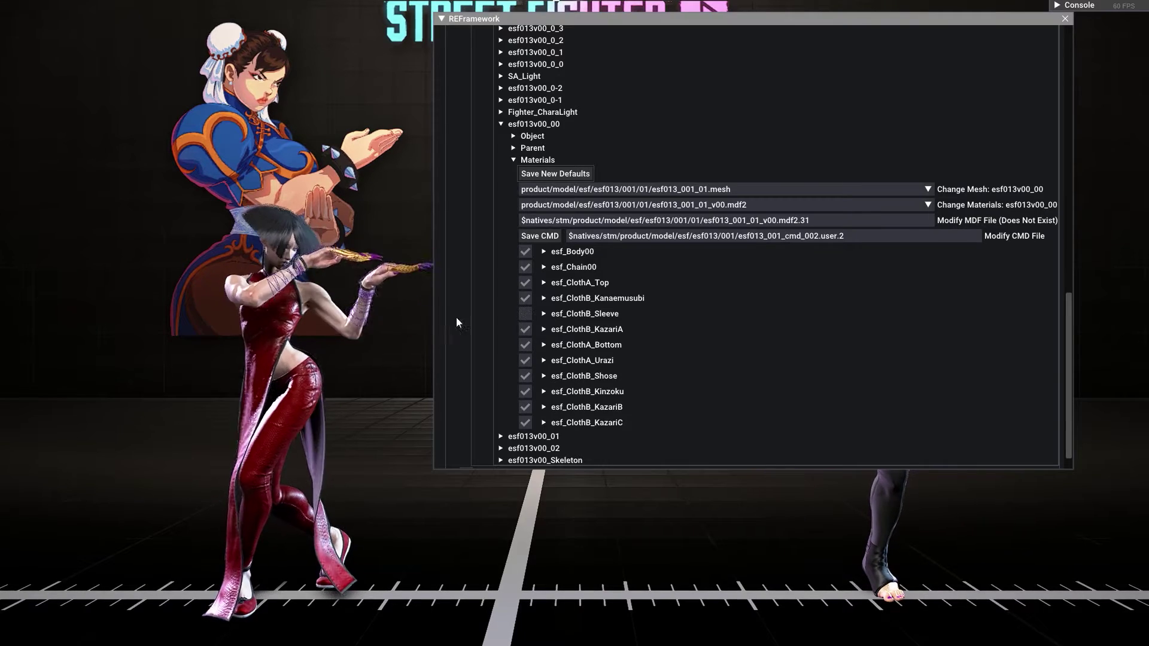
{"action": "left_click", "coordinate": [525, 313]}
{"action": "left_click", "coordinate": [524, 284]}
{"action": "left_click", "coordinate": [524, 284]}
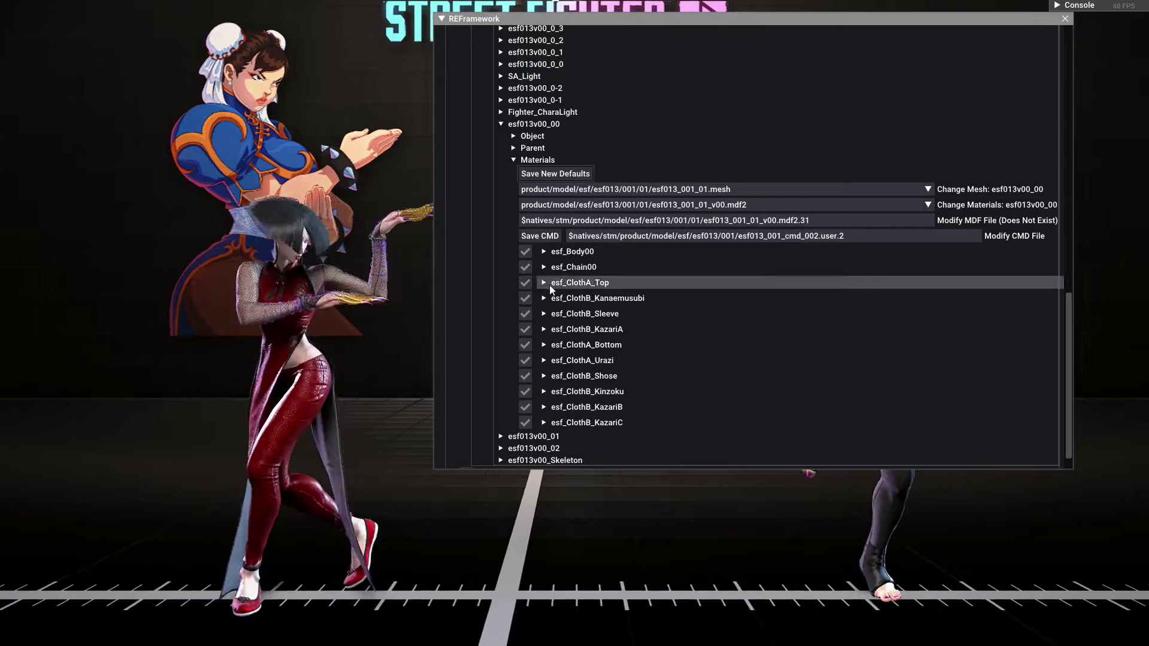
Expand the esf_ClothA_Top material and bring up its CustomizeColor parameters marked CMD.
{"action": "left_click", "coordinate": [542, 283]}
{"action": "scroll", "coordinate": [677, 278], "scroll_direction": "down", "scroll_amount": 3}
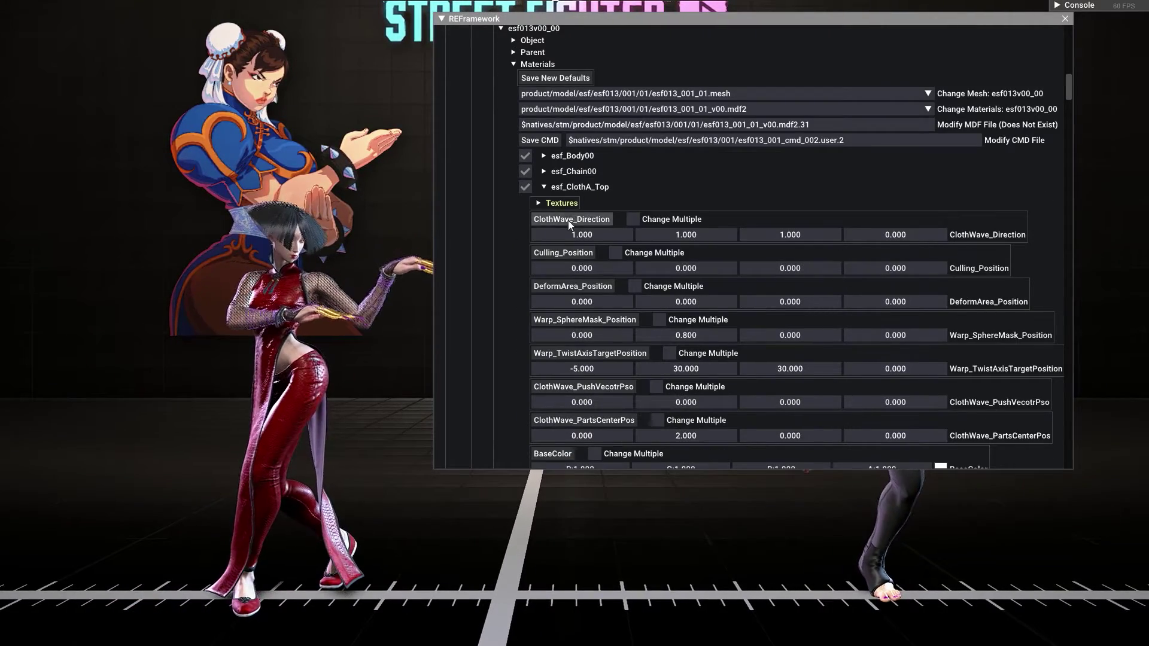
{"action": "scroll", "coordinate": [952, 178], "scroll_direction": "down", "scroll_amount": 5}
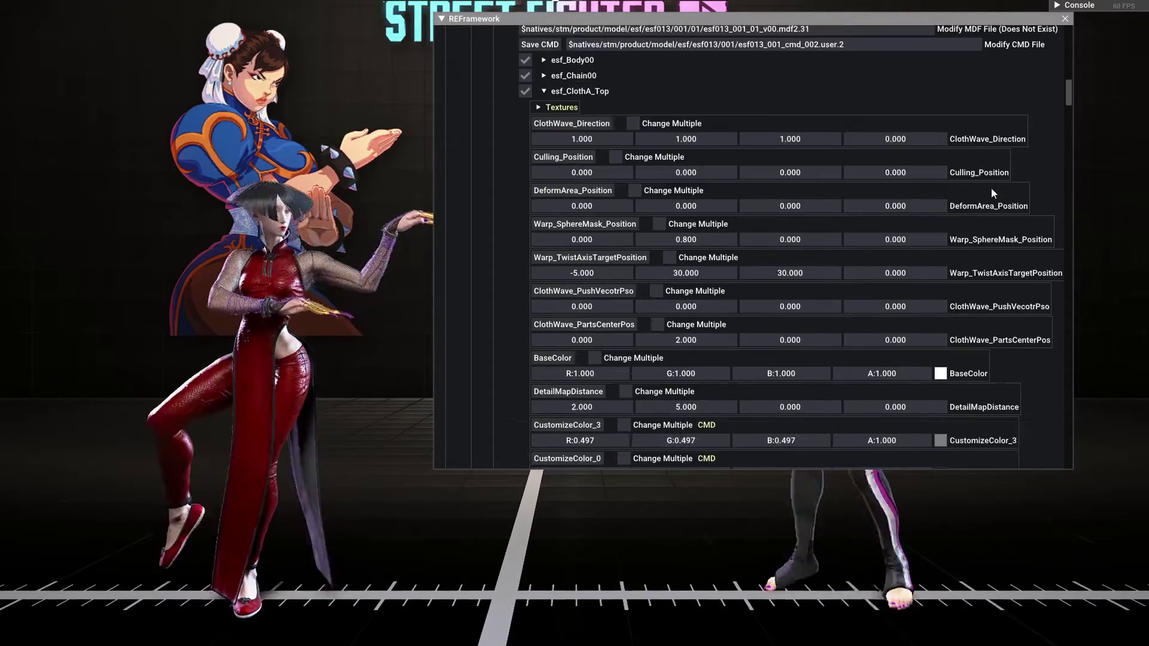
{"action": "scroll", "coordinate": [1011, 192], "scroll_direction": "down", "scroll_amount": 3}
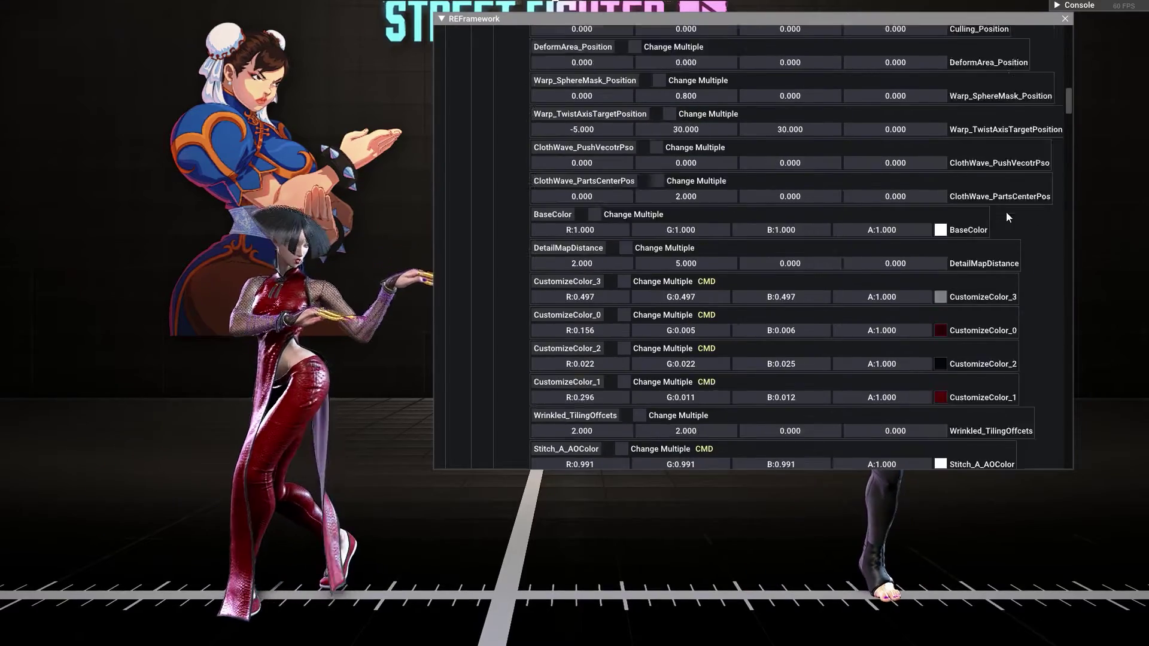
Look over the CMD-marked color parameters of esf_ClothA_Top and move the overlay further clear of player 1.
{"action": "scroll", "coordinate": [1017, 199], "scroll_direction": "up", "scroll_amount": 5}
{"action": "scroll", "coordinate": [952, 212], "scroll_direction": "down", "scroll_amount": 5}
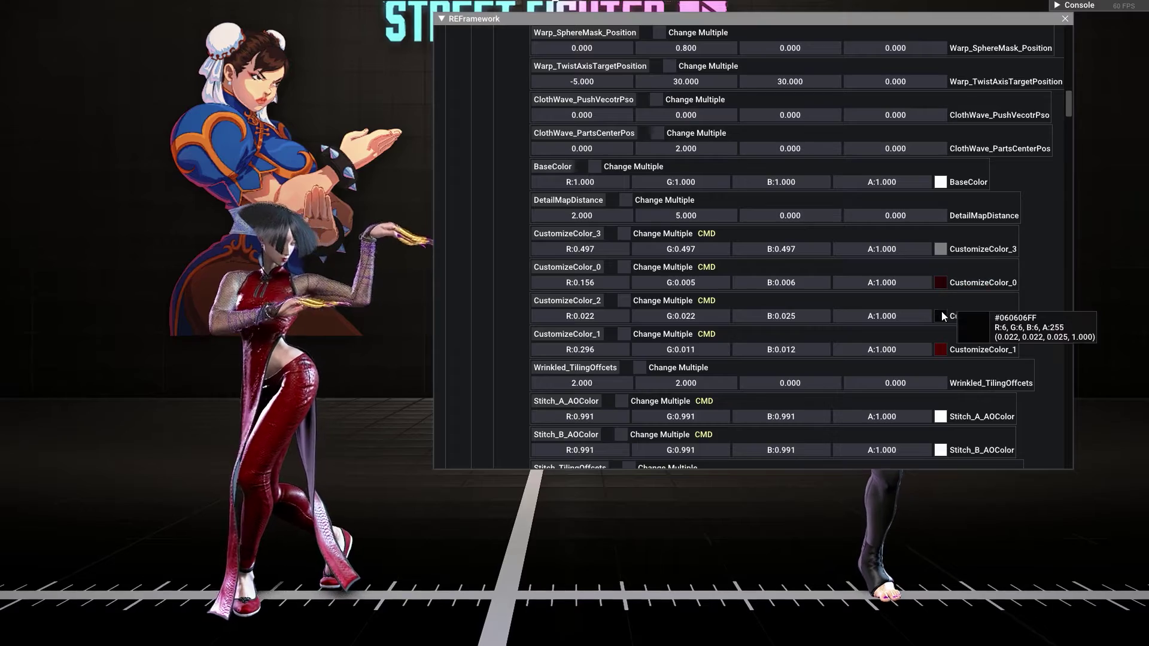
{"action": "mouse_move", "coordinate": [942, 348]}
{"action": "scroll", "coordinate": [942, 348], "scroll_direction": "down", "scroll_amount": 3}
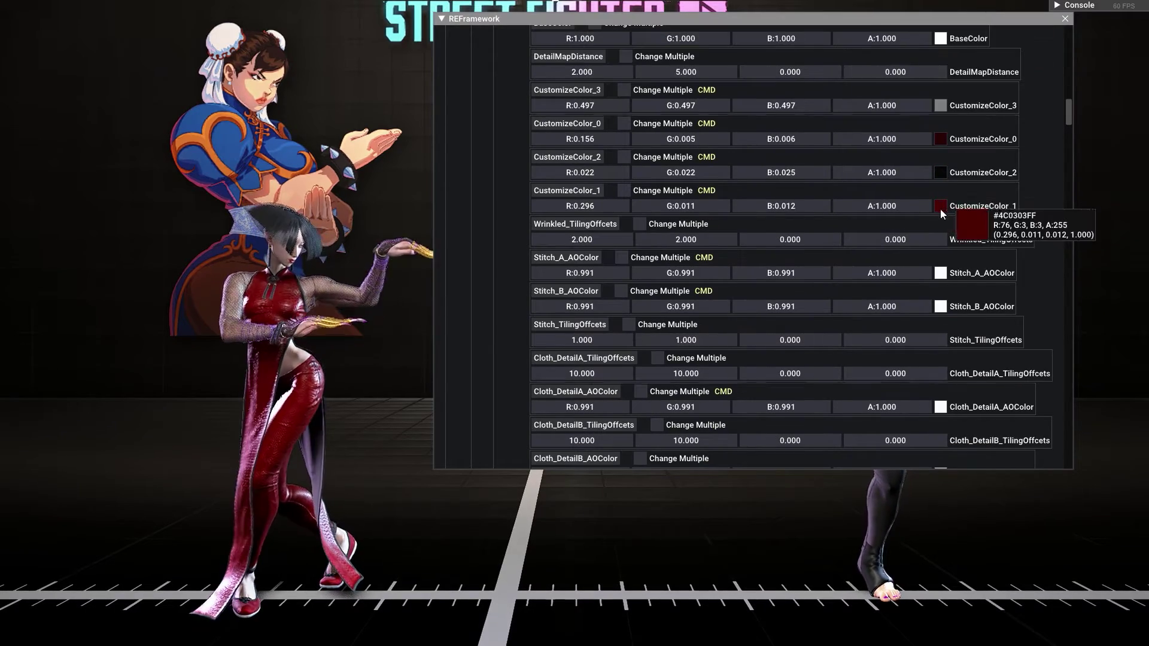
{"action": "scroll", "coordinate": [975, 227], "scroll_direction": "up", "scroll_amount": 2}
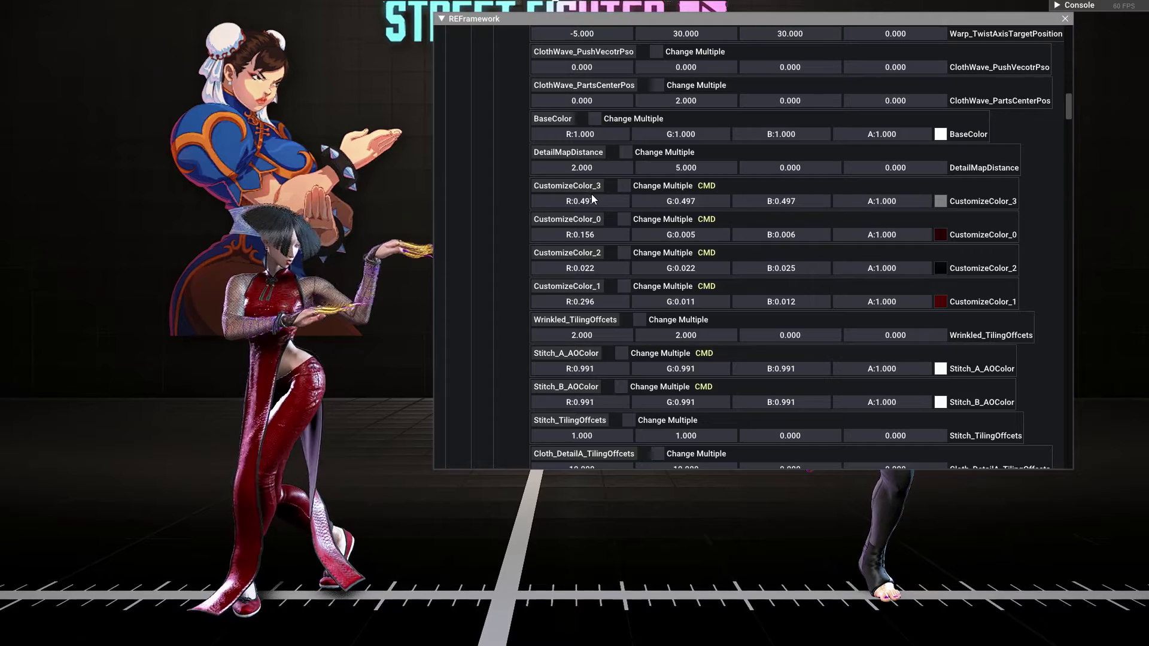
{"action": "left_click_drag", "start_coordinate": [690, 21], "coordinate": [737, 19]}
{"action": "mouse_move", "coordinate": [989, 237]}
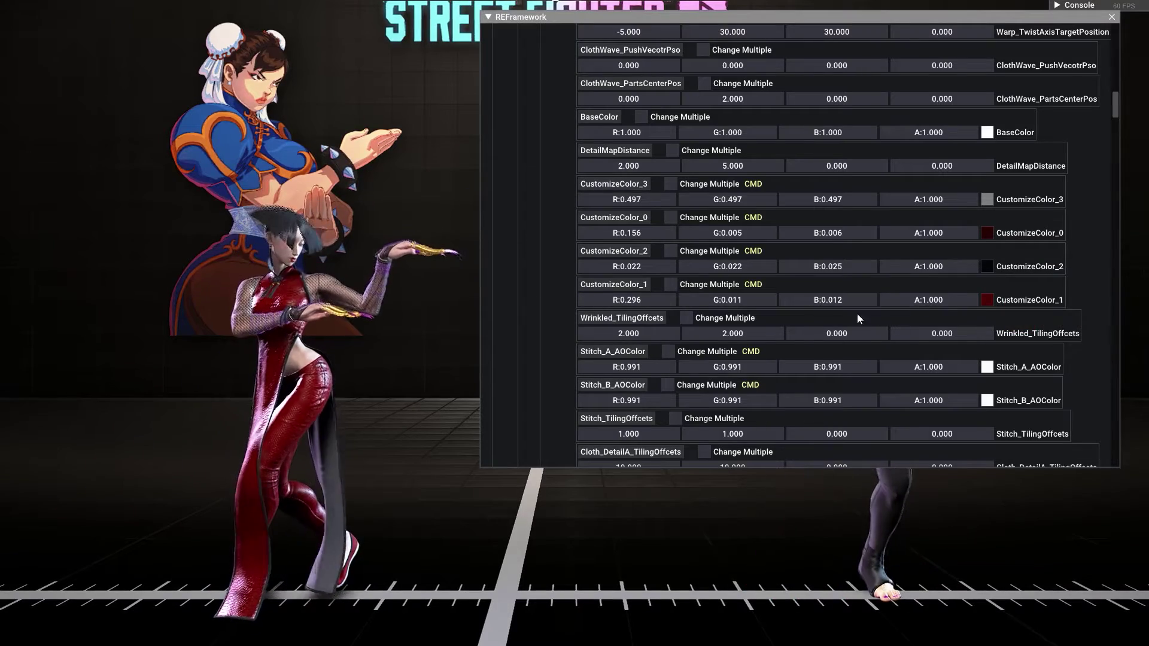
Set CustomizeColor_1 of esf_ClothA_Top to pure red, #FF0000.
{"action": "left_click", "coordinate": [988, 300]}
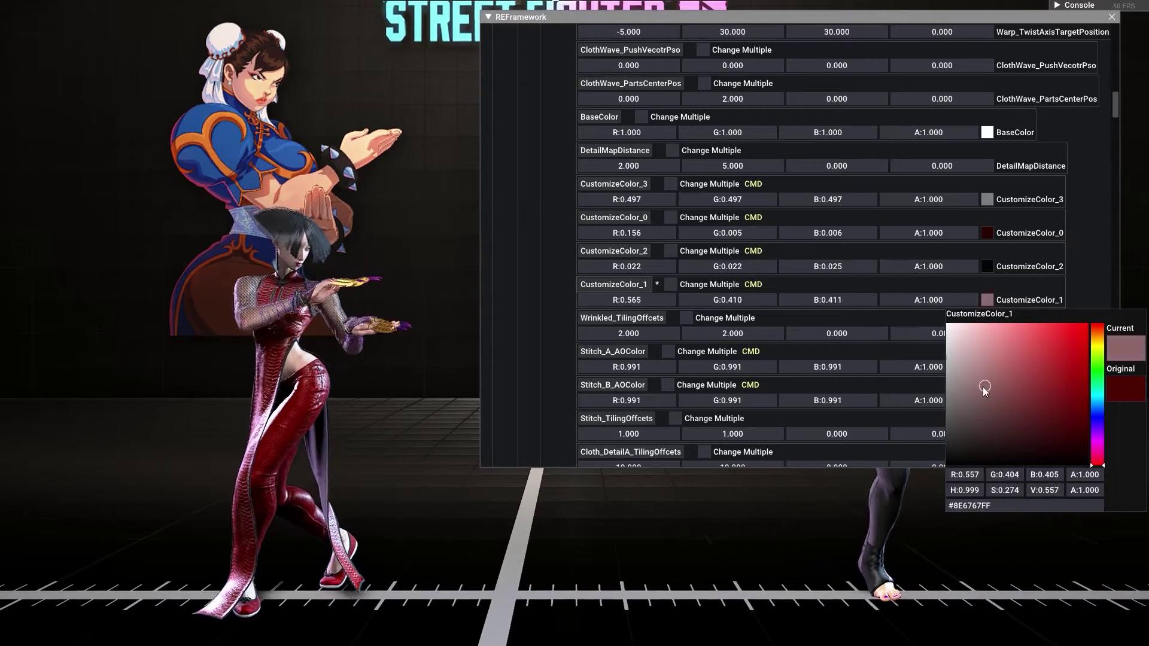
{"action": "left_click_drag", "start_coordinate": [972, 381], "coordinate": [984, 339]}
{"action": "left_click_drag", "start_coordinate": [1097, 327], "coordinate": [1097, 361]}
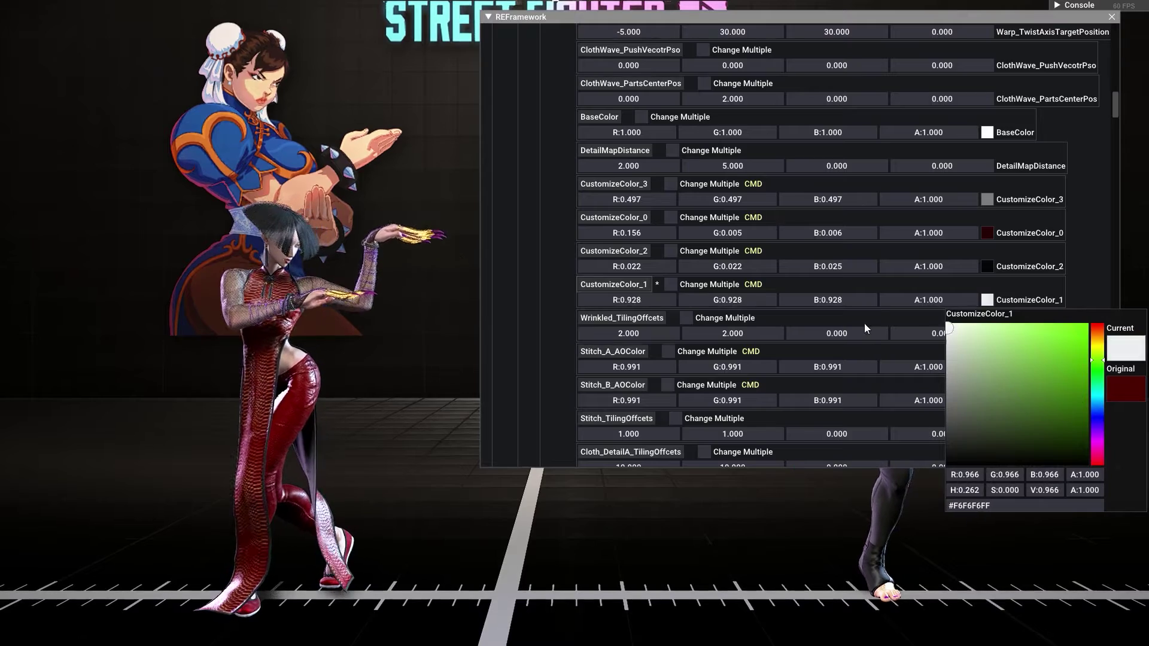
{"action": "left_click_drag", "start_coordinate": [1098, 351], "coordinate": [1097, 323]}
{"action": "left_click", "coordinate": [1059, 346]}
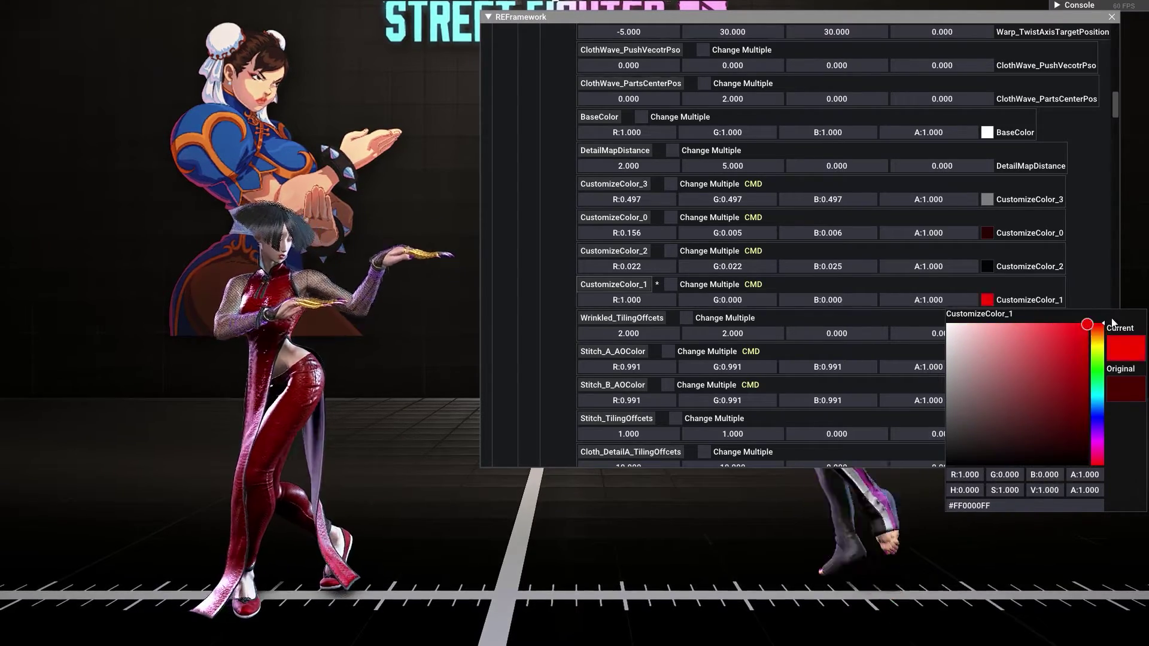
Set CustomizeColor_0 of esf_ClothA_Top to black, with R, G and B at 0.000.
{"action": "left_click", "coordinate": [987, 233]}
{"action": "left_click", "coordinate": [989, 234]}
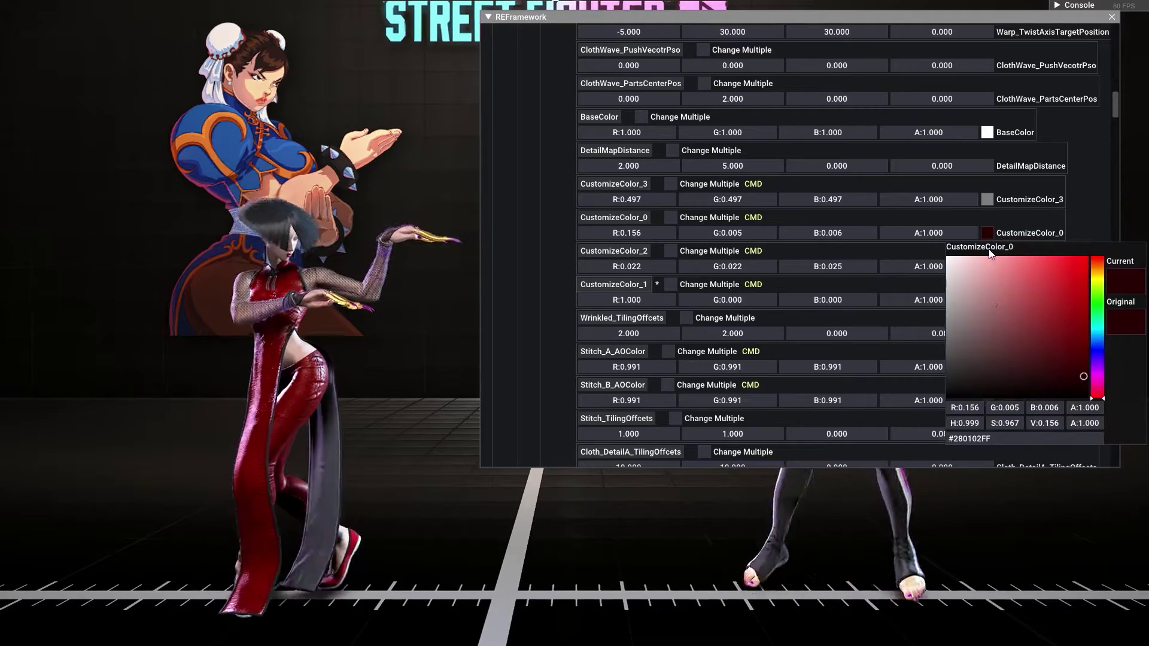
{"action": "left_click", "coordinate": [1005, 308]}
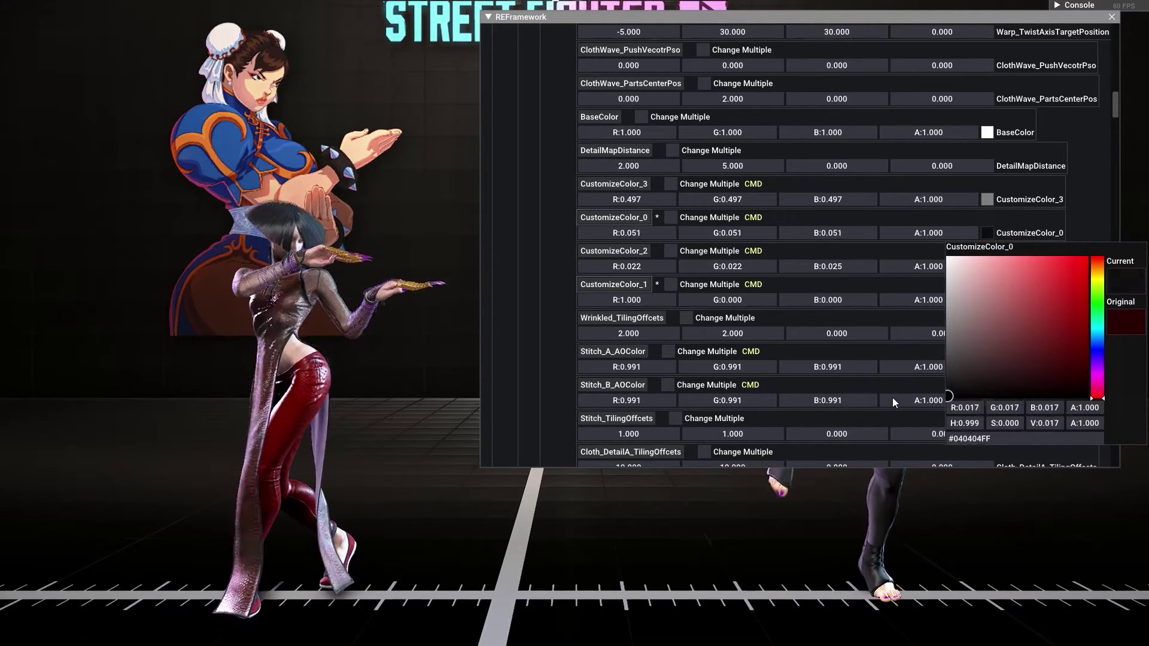
{"action": "left_click", "coordinate": [934, 347]}
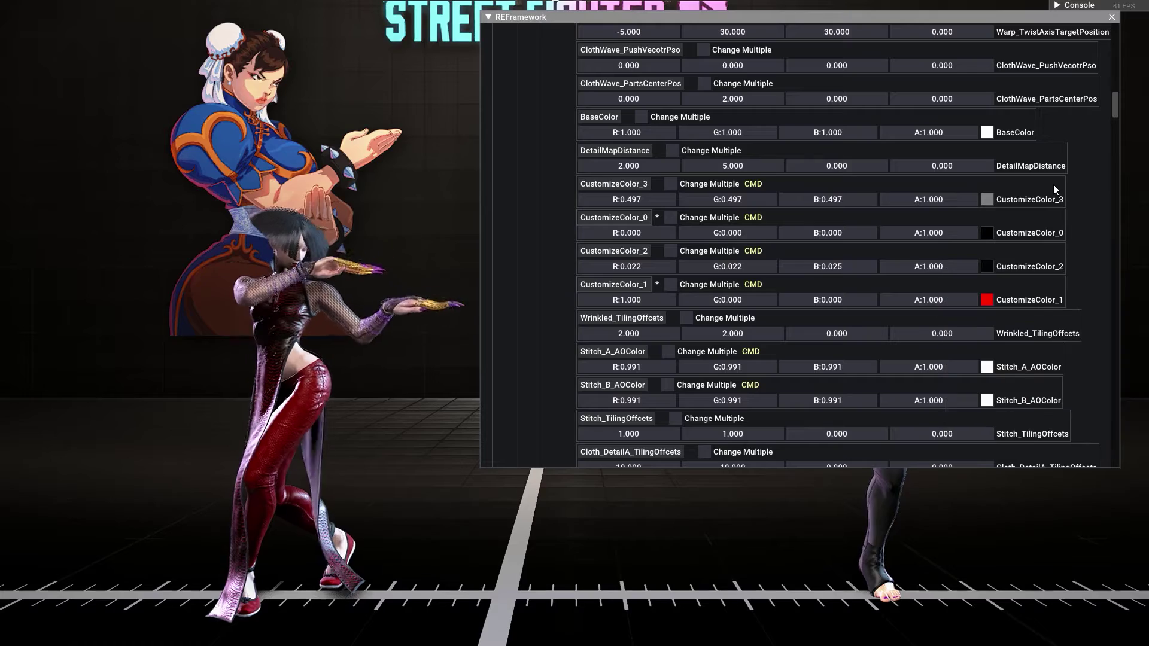
Set CustomizeColor_2 of esf_ClothA_Top to a dark gray with R, G and B at 0.236.
{"action": "left_click", "coordinate": [986, 267]}
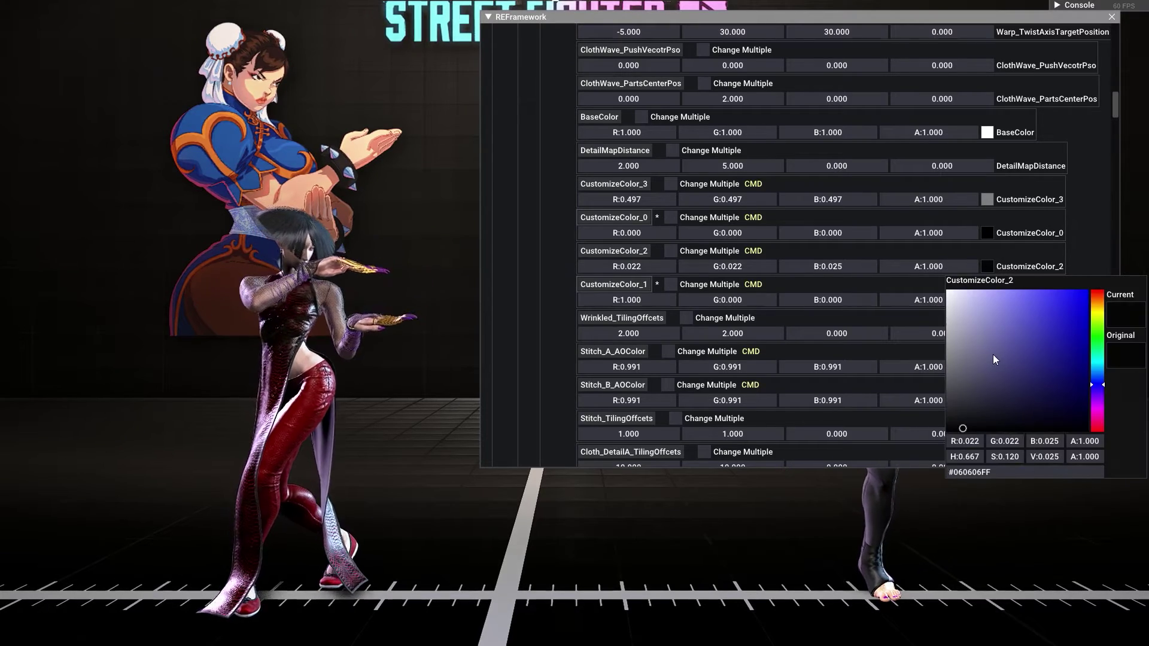
{"action": "left_click_drag", "start_coordinate": [997, 357], "coordinate": [874, 398]}
{"action": "left_click", "coordinate": [873, 398]}
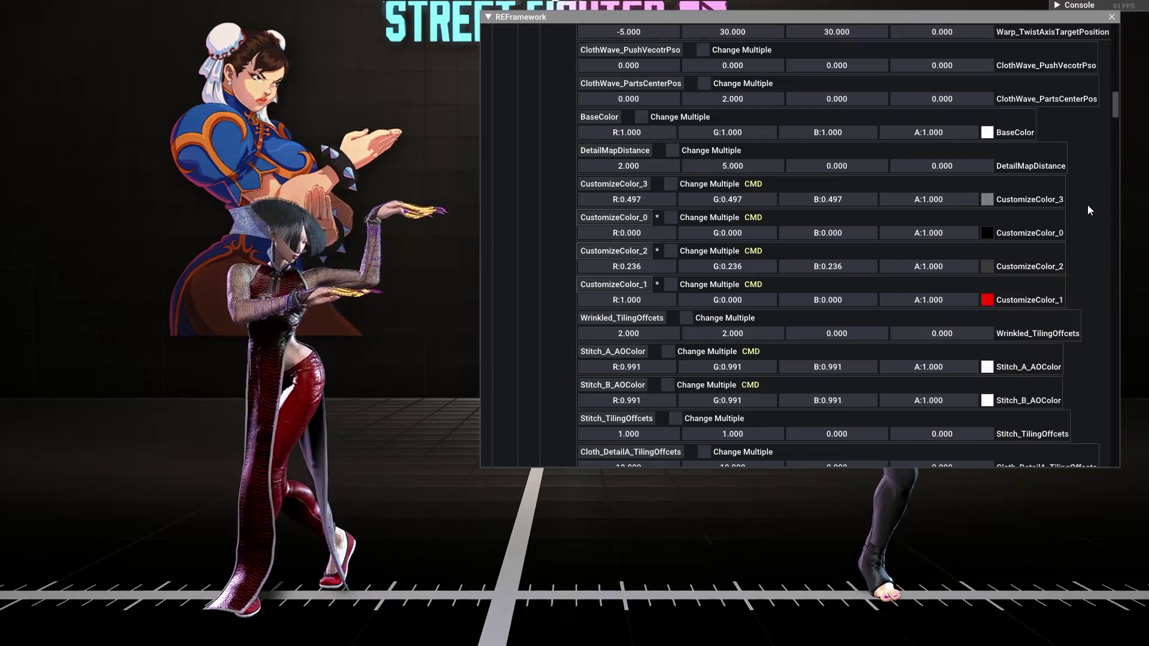
Try CustomizeRoughness_0 of esf_ClothA_Top at 1.340 and -1.360, and reset it.
{"action": "scroll", "coordinate": [1027, 295], "scroll_direction": "up", "scroll_amount": 3}
{"action": "scroll", "coordinate": [1026, 294], "scroll_direction": "up", "scroll_amount": 4}
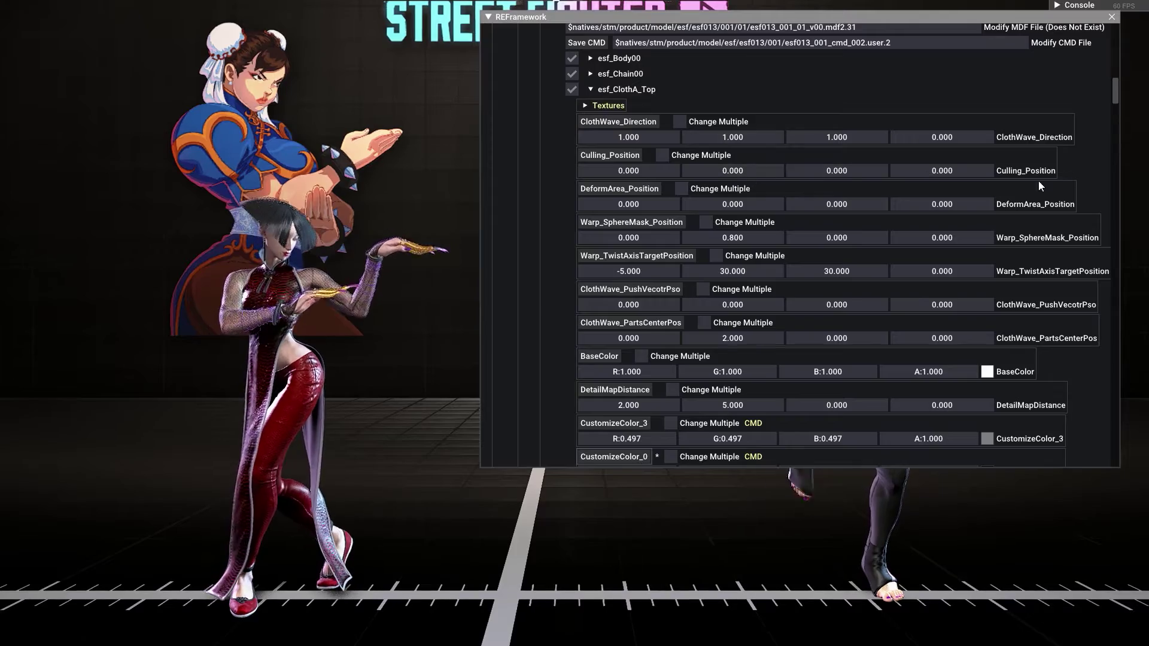
{"action": "scroll", "coordinate": [753, 177], "scroll_direction": "down", "scroll_amount": 5}
{"action": "scroll", "coordinate": [1031, 189], "scroll_direction": "down", "scroll_amount": 5}
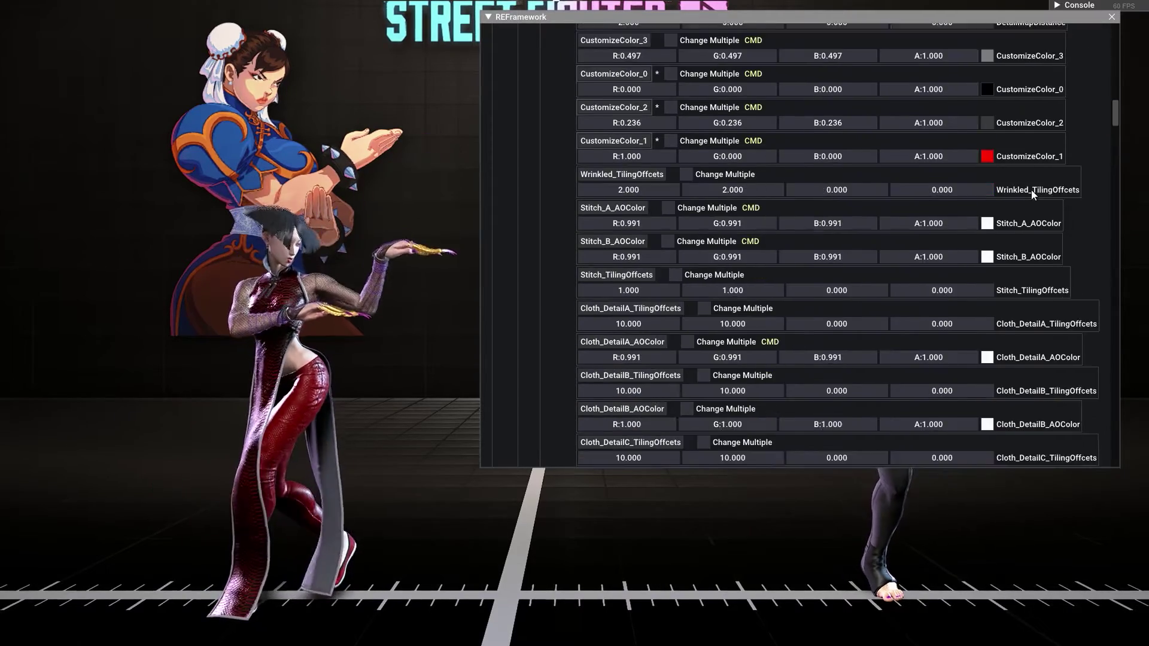
{"action": "scroll", "coordinate": [1031, 195], "scroll_direction": "down", "scroll_amount": 4}
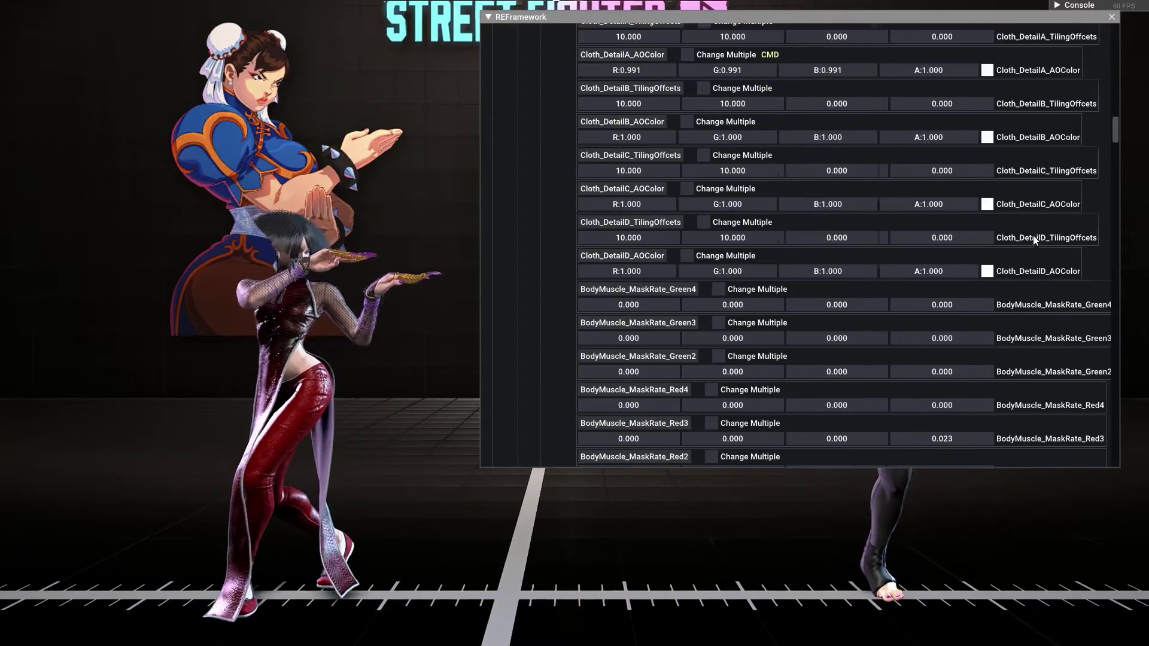
{"action": "left_click_drag", "start_coordinate": [1112, 146], "coordinate": [1112, 405]}
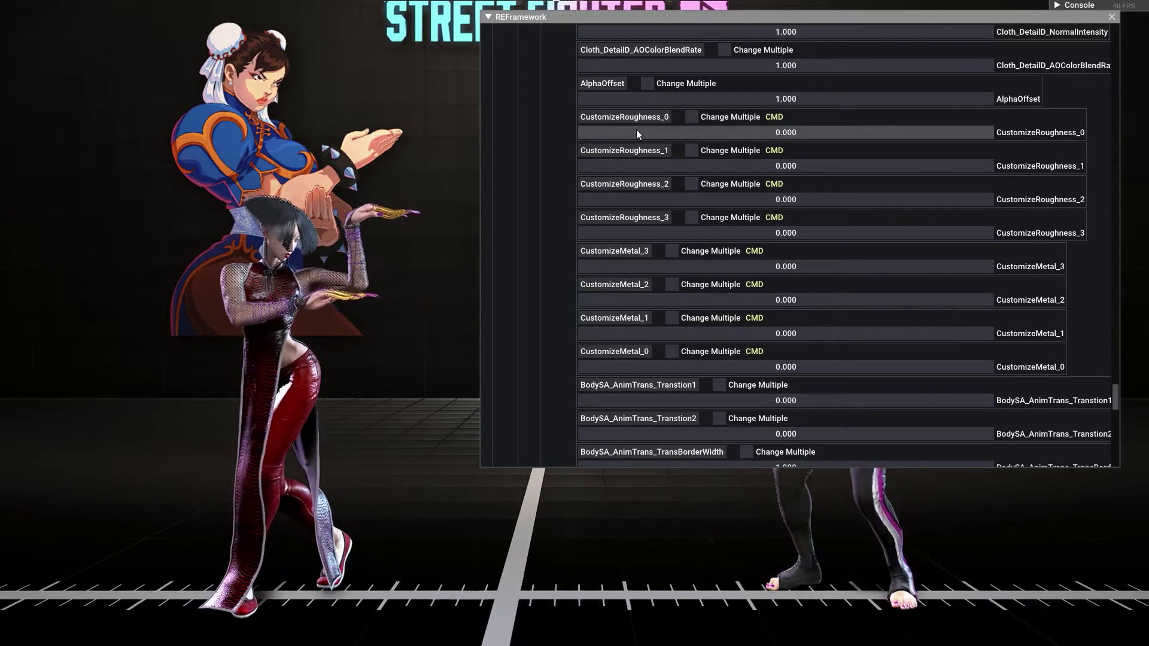
{"action": "left_click_drag", "start_coordinate": [645, 131], "coordinate": [726, 131]}
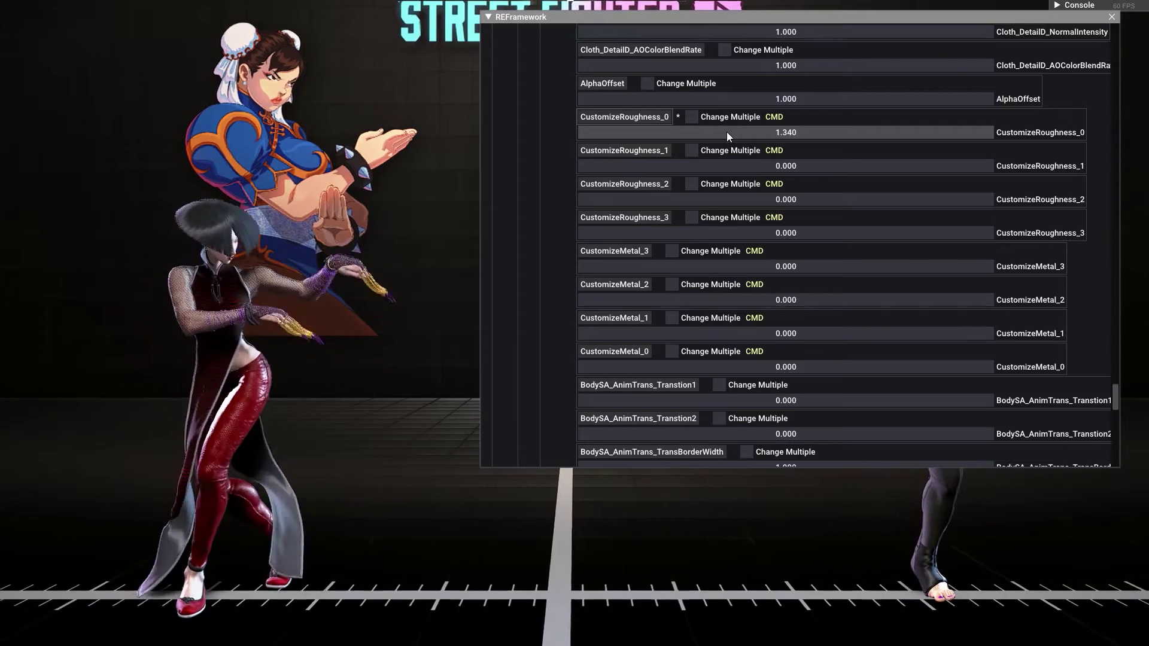
{"action": "left_click_drag", "start_coordinate": [775, 131], "coordinate": [622, 132]}
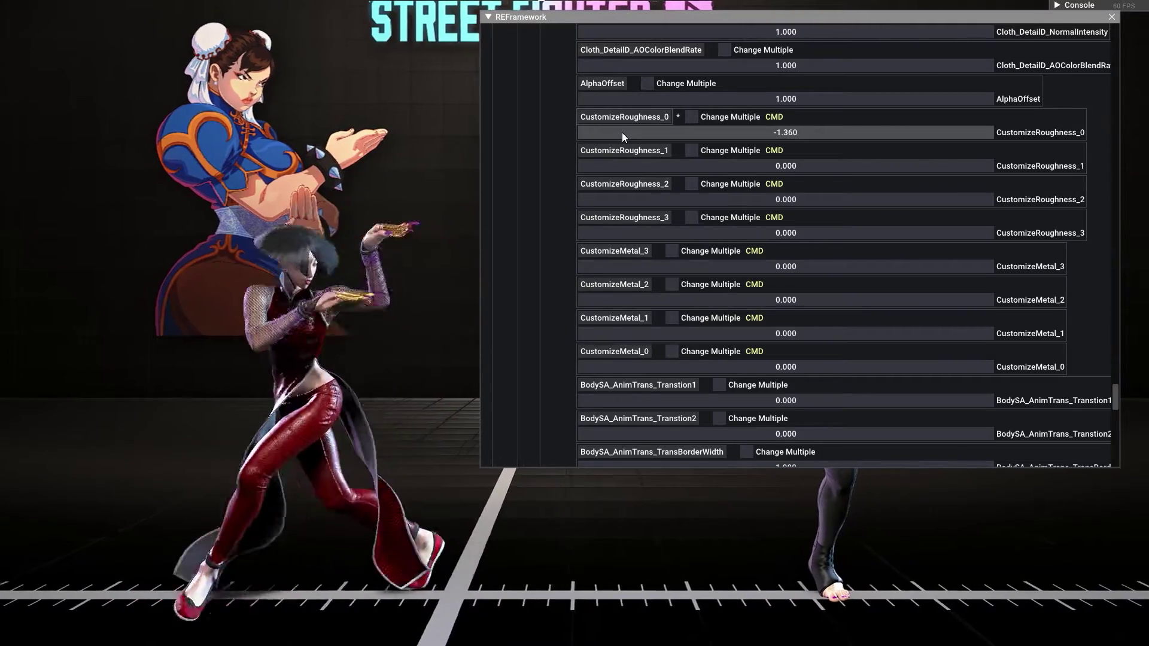
{"action": "left_click", "coordinate": [622, 116]}
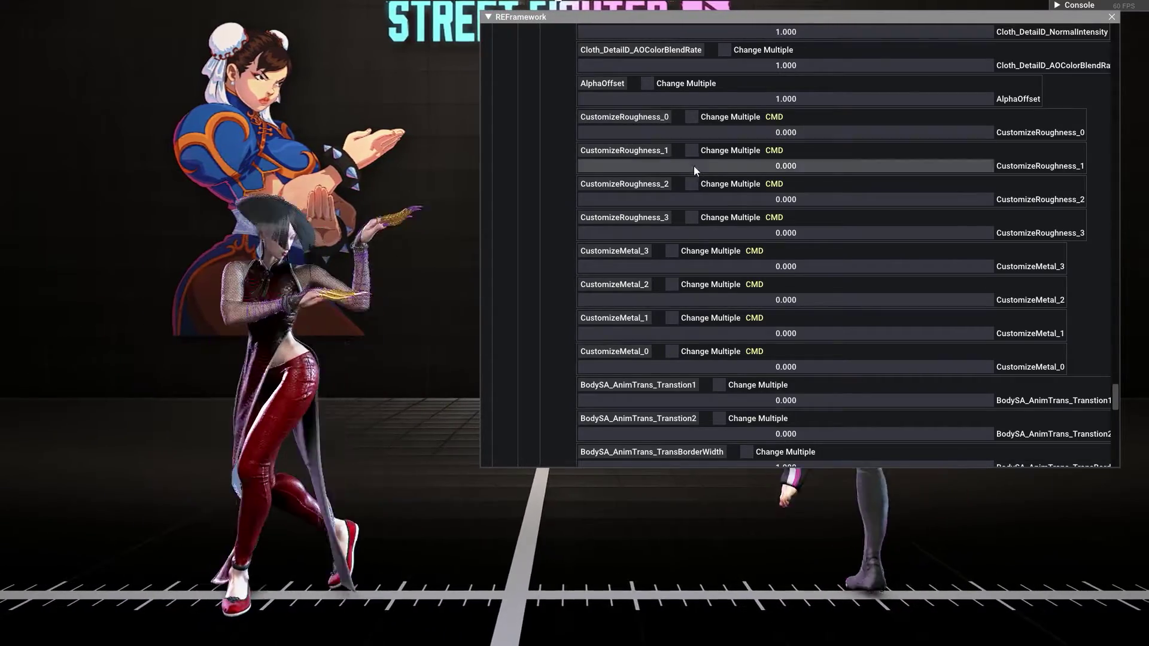
Try lower values for CustomizeRoughness_2 and CustomizeRoughness_1, resetting each one.
{"action": "mouse_move", "coordinate": [665, 199]}
{"action": "left_mouse_down"}
{"action": "mouse_move", "coordinate": [759, 199]}
{"action": "mouse_move", "coordinate": [489, 204]}
{"action": "left_mouse_up"}
{"action": "left_click", "coordinate": [638, 183]}
{"action": "left_click_drag", "start_coordinate": [652, 166], "coordinate": [581, 164]}
{"action": "left_click", "coordinate": [616, 153]}
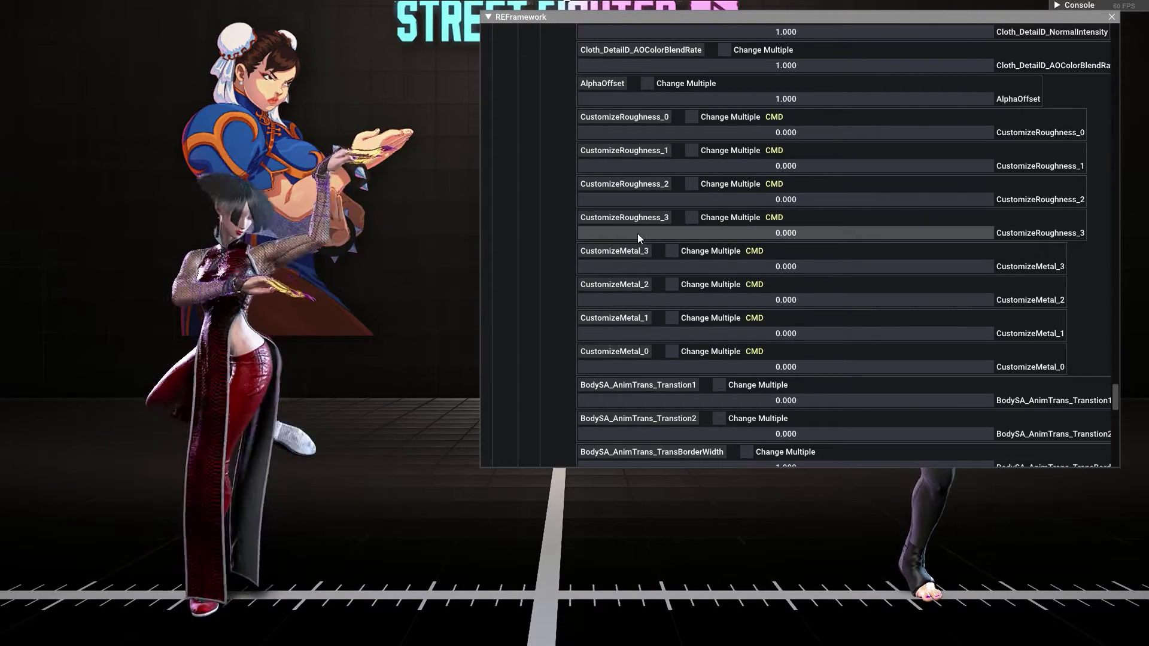
Try CustomizeRoughness_3 at 5.060 together with CustomizeRoughness_0 at -2.360, and reset both.
{"action": "left_click_drag", "start_coordinate": [630, 235], "coordinate": [932, 221]}
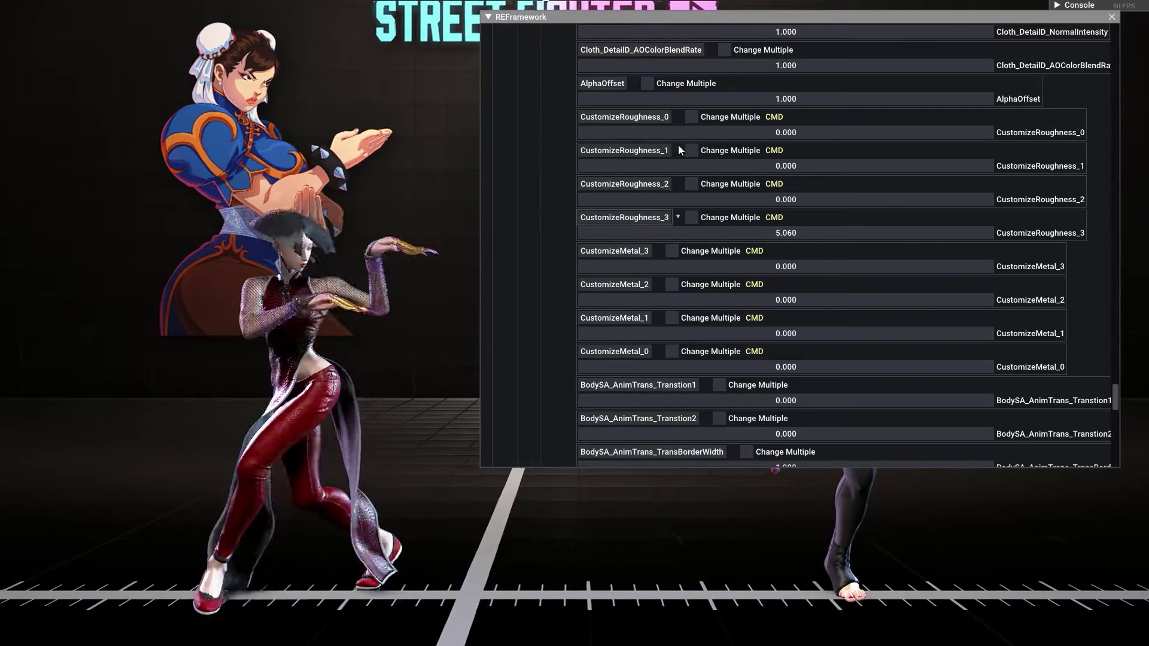
{"action": "left_click_drag", "start_coordinate": [773, 134], "coordinate": [631, 136]}
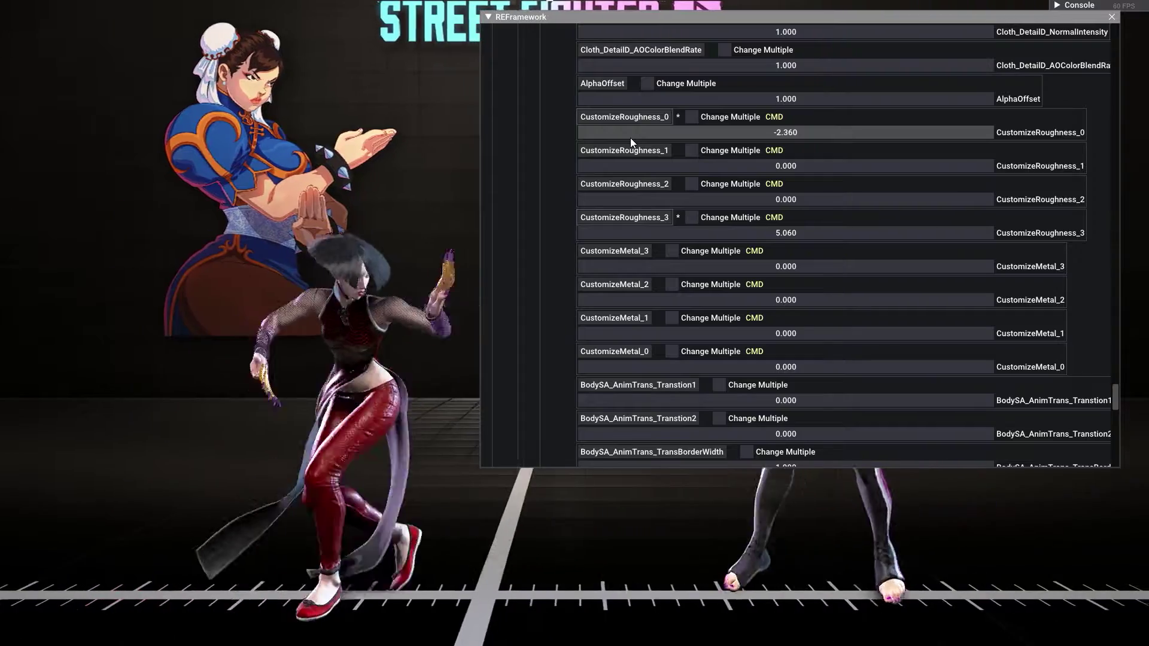
{"action": "left_click", "coordinate": [647, 122]}
{"action": "left_click", "coordinate": [665, 218]}
Try CustomizeMetal_0 at 3.610, CustomizeMetal_1 at 1.890, CustomizeMetal_2 at 1.650 and CustomizeMetal_3 at 2.140, and reset all four.
{"action": "scroll", "coordinate": [957, 245], "scroll_direction": "down", "scroll_amount": 1}
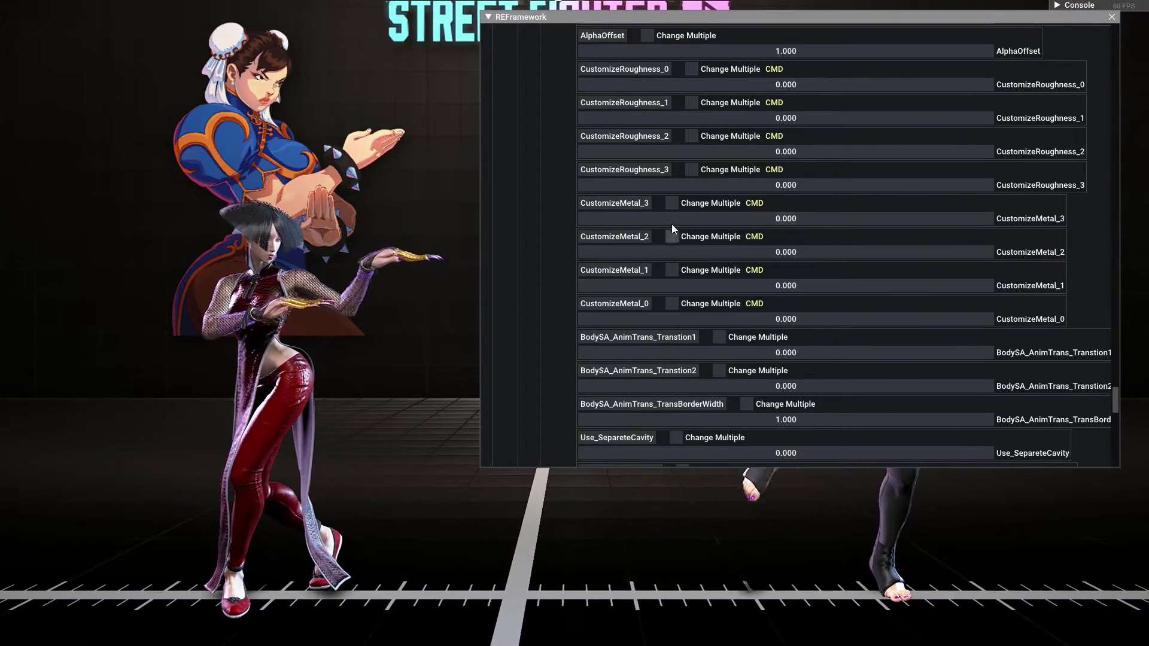
{"action": "left_click_drag", "start_coordinate": [653, 322], "coordinate": [766, 321]}
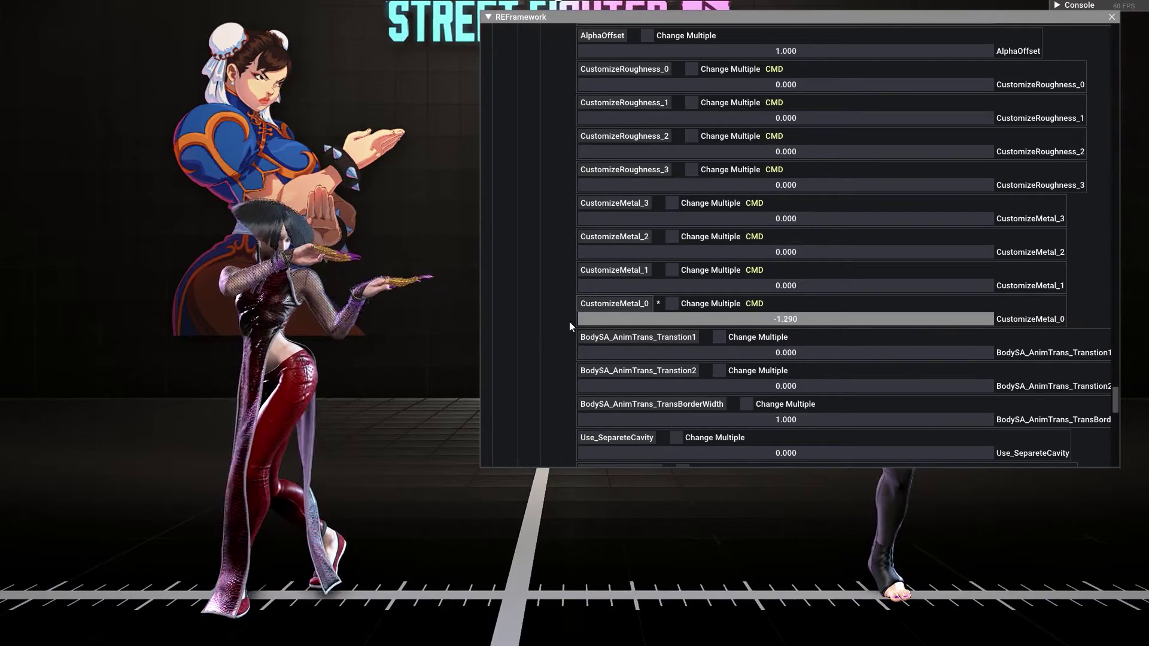
{"action": "left_click_drag", "start_coordinate": [852, 321], "coordinate": [869, 321]}
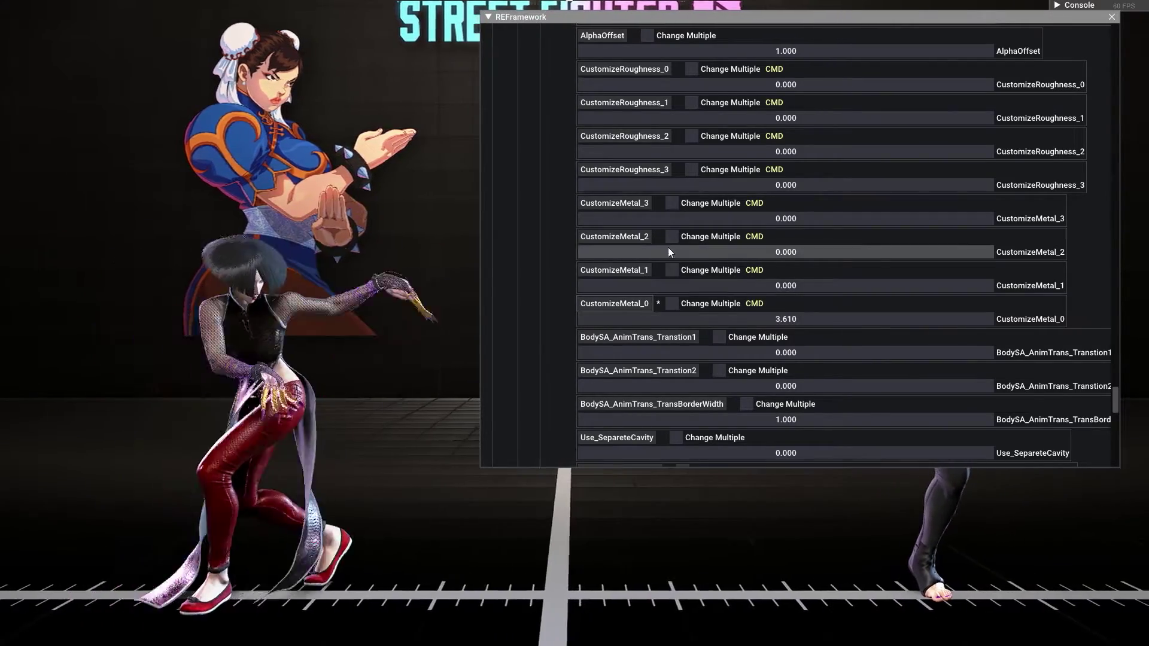
{"action": "left_click_drag", "start_coordinate": [702, 252], "coordinate": [716, 289]}
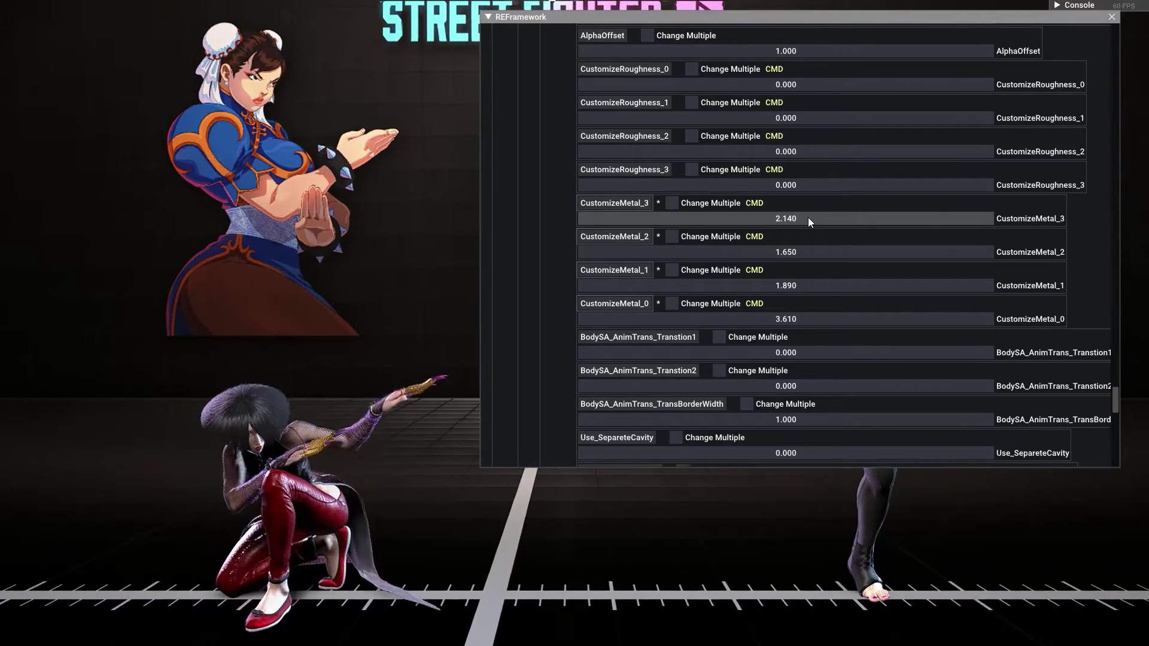
{"action": "left_click", "coordinate": [617, 271]}
{"action": "left_click", "coordinate": [616, 304]}
{"action": "left_click", "coordinate": [631, 237]}
{"action": "left_click", "coordinate": [635, 206]}
Return to the Materials list of esf013v00_00 and collapse the esf_ClothA_Top material.
{"action": "scroll", "coordinate": [1097, 303], "scroll_direction": "down", "scroll_amount": 2}
{"action": "scroll", "coordinate": [659, 265], "scroll_direction": "up", "scroll_amount": 10}
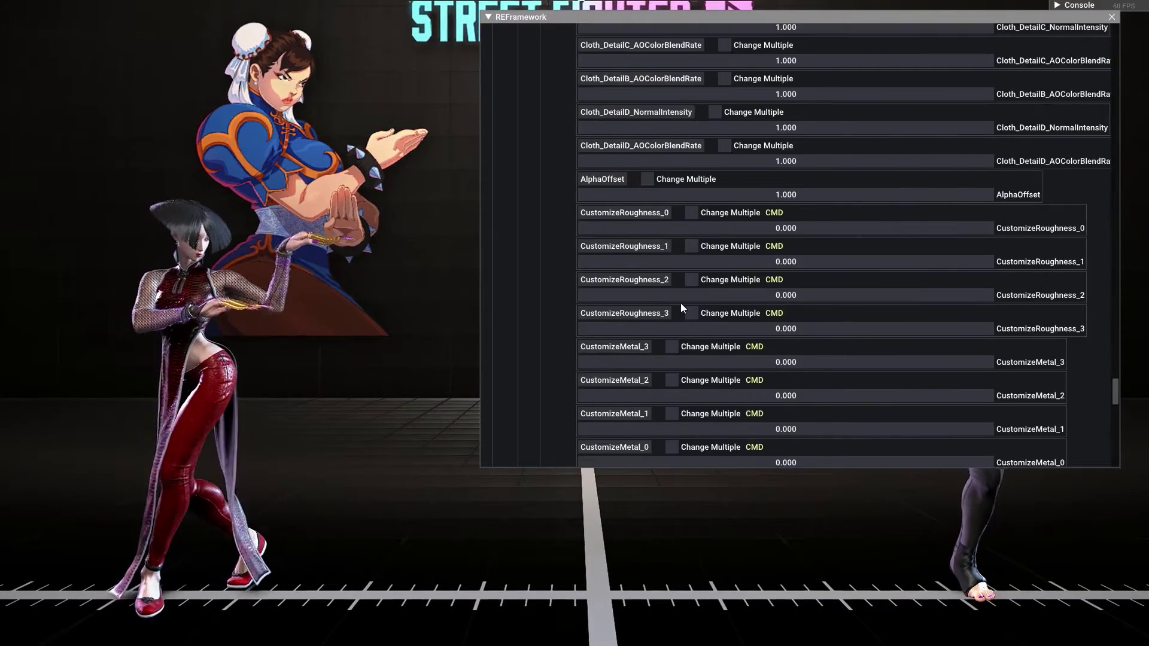
{"action": "scroll", "coordinate": [921, 308], "scroll_direction": "up", "scroll_amount": 7}
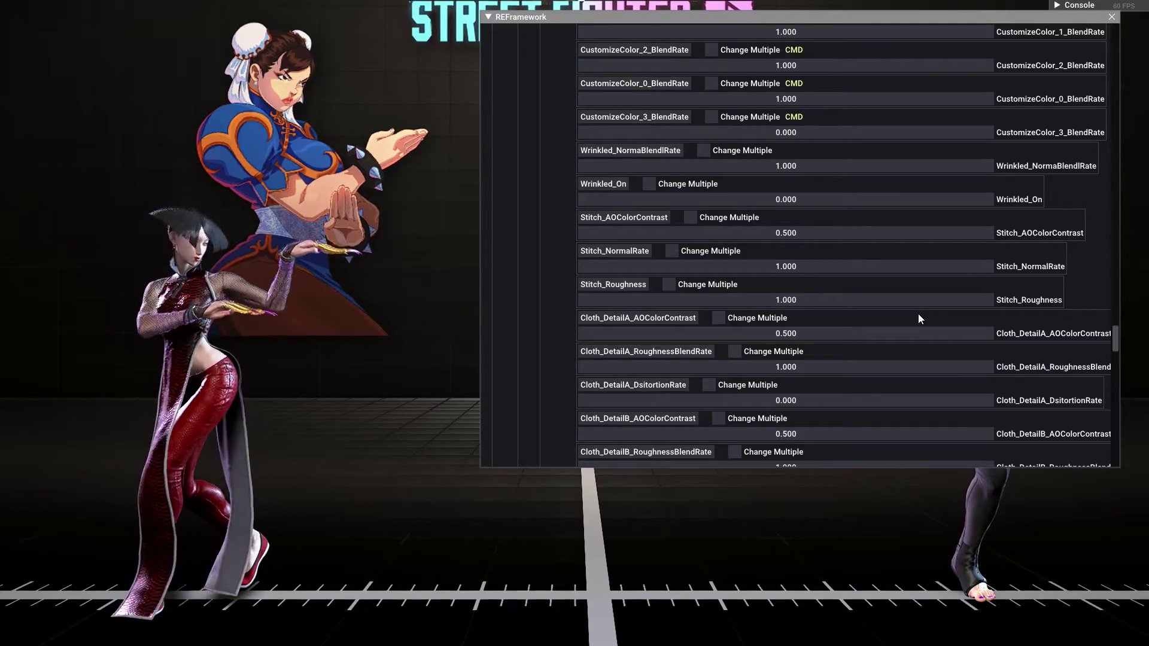
{"action": "scroll", "coordinate": [919, 316], "scroll_direction": "up", "scroll_amount": 10}
{"action": "scroll", "coordinate": [924, 341], "scroll_direction": "up", "scroll_amount": 12}
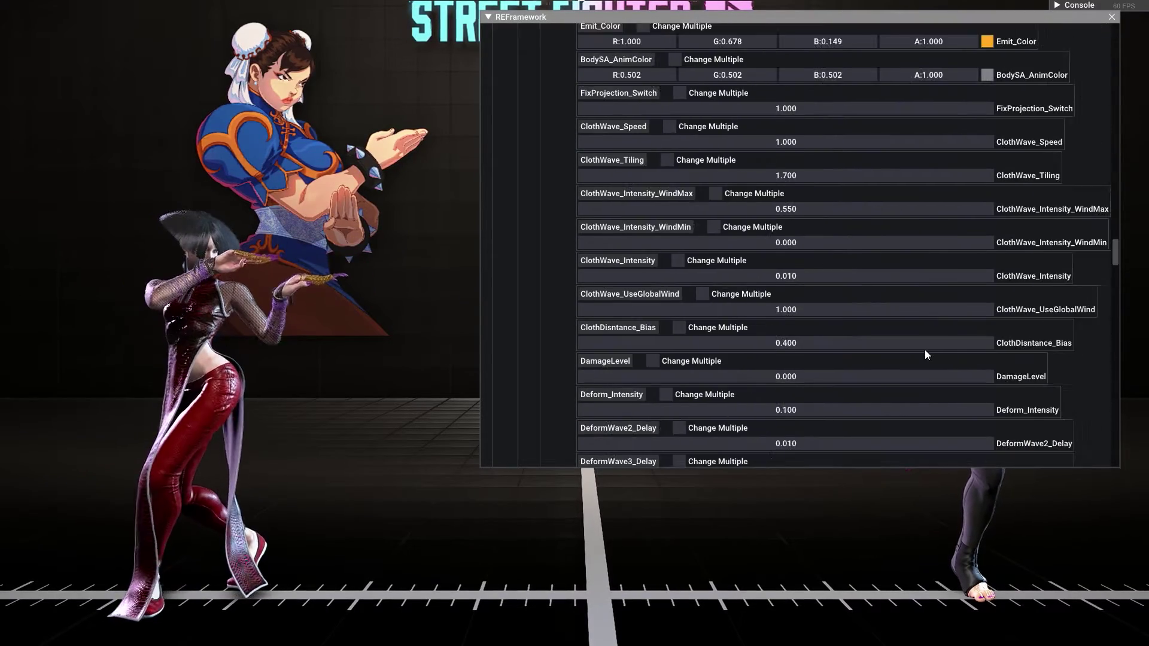
{"action": "scroll", "coordinate": [927, 366], "scroll_direction": "up", "scroll_amount": 15}
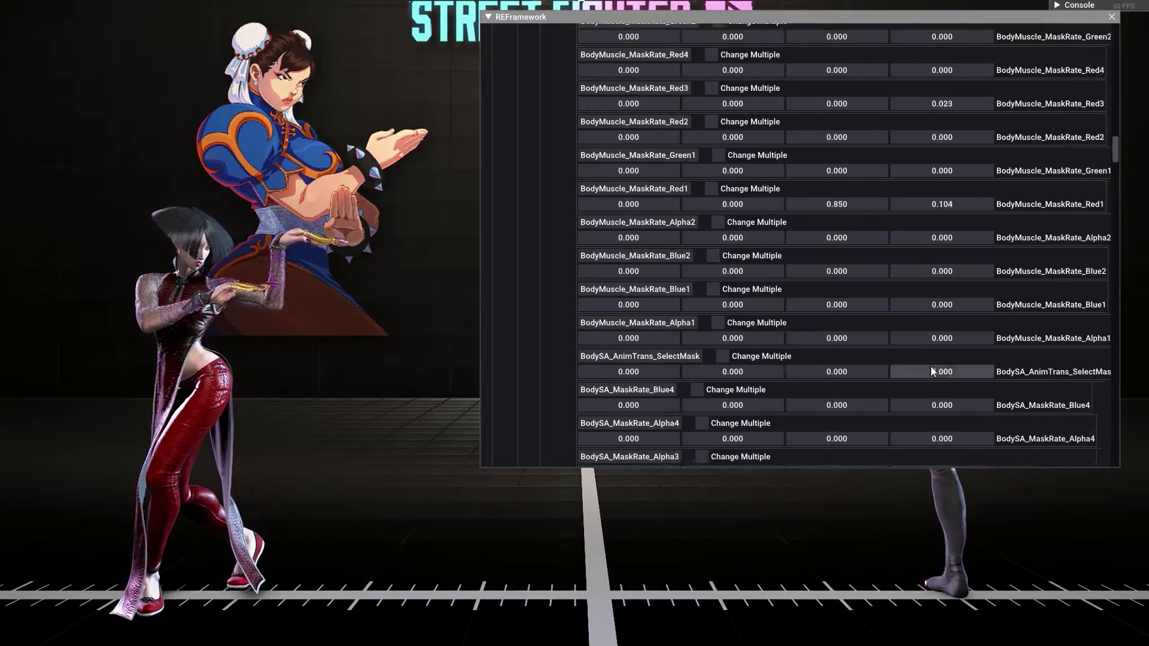
{"action": "scroll", "coordinate": [929, 376], "scroll_direction": "up", "scroll_amount": 10}
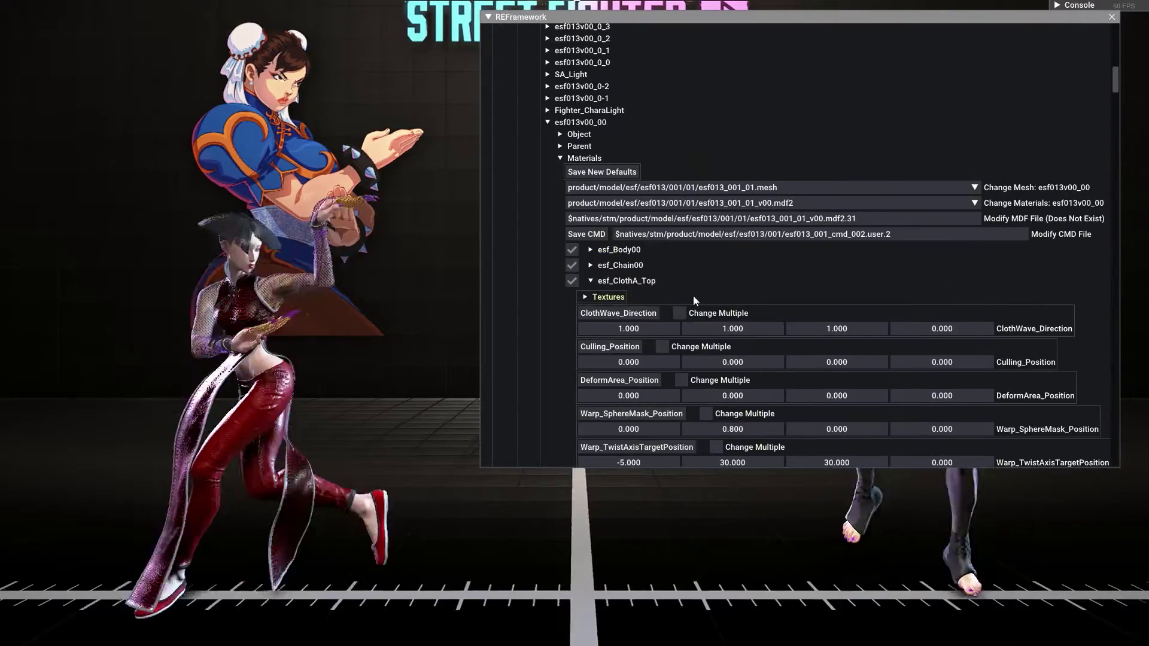
{"action": "left_click", "coordinate": [592, 284]}
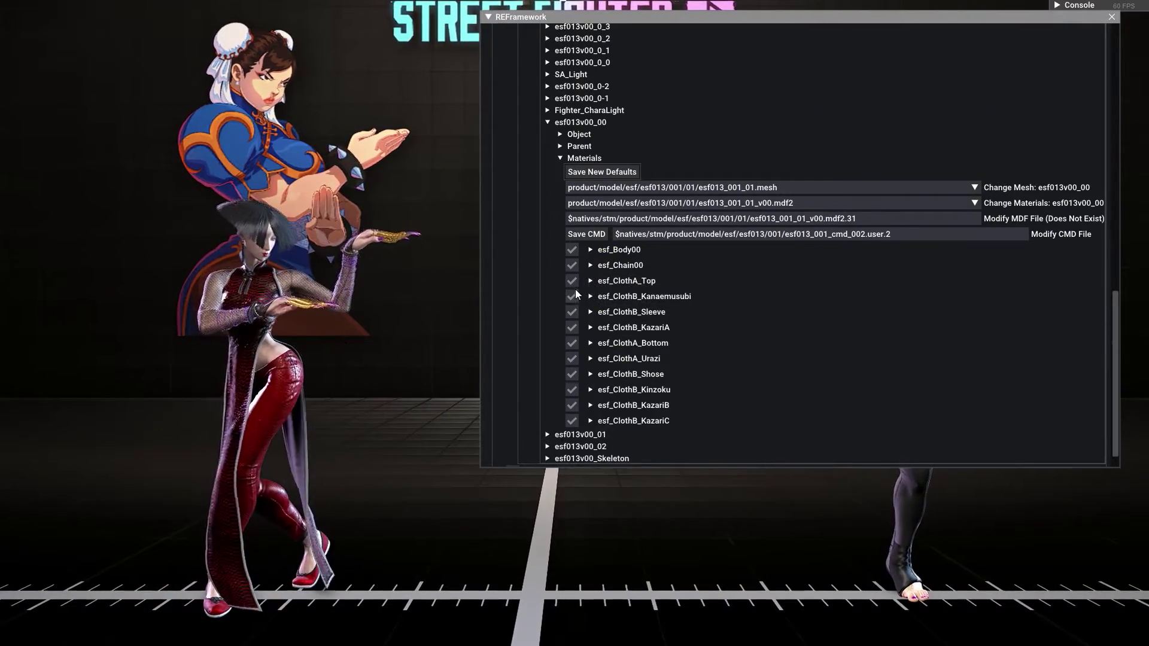
Toggle the esf_ClothB_KazariA material off and on to identify its costume part.
{"action": "scroll", "coordinate": [569, 298], "scroll_direction": "down", "scroll_amount": 1}
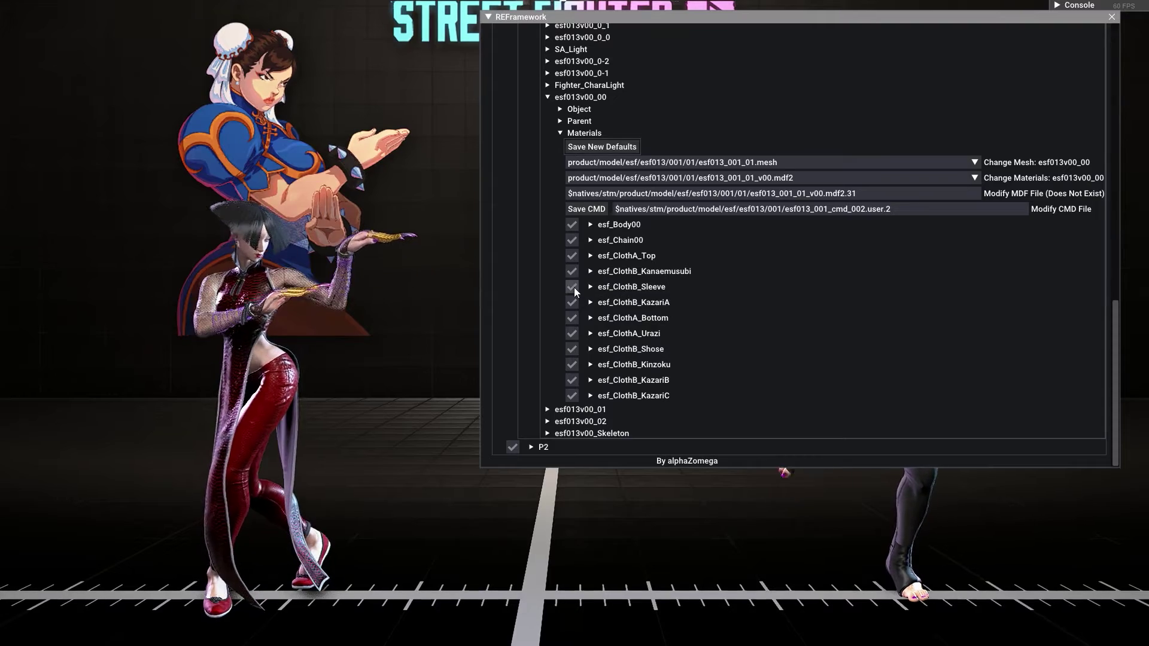
{"action": "left_click", "coordinate": [572, 301]}
{"action": "left_click", "coordinate": [572, 303]}
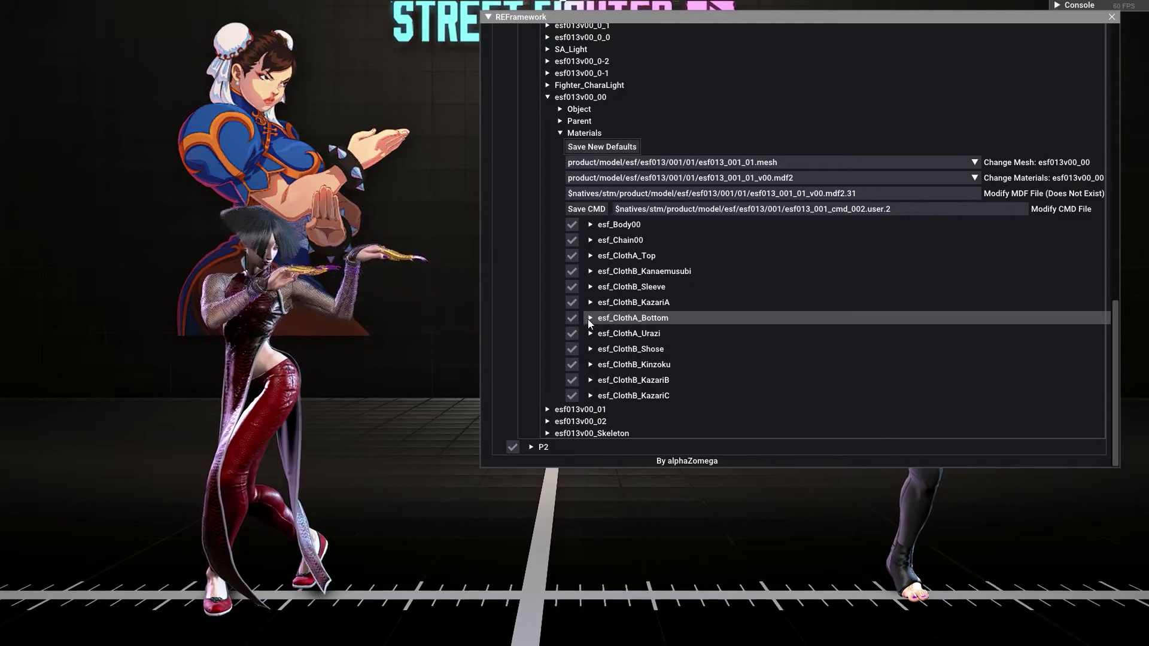
Expand the esf_ClothA_Bottom material and set its CustomizeColor_0 to black (R 0.000, G 0.000, B 0.000).
{"action": "left_click", "coordinate": [591, 319]}
{"action": "scroll", "coordinate": [1026, 279], "scroll_direction": "down", "scroll_amount": 5}
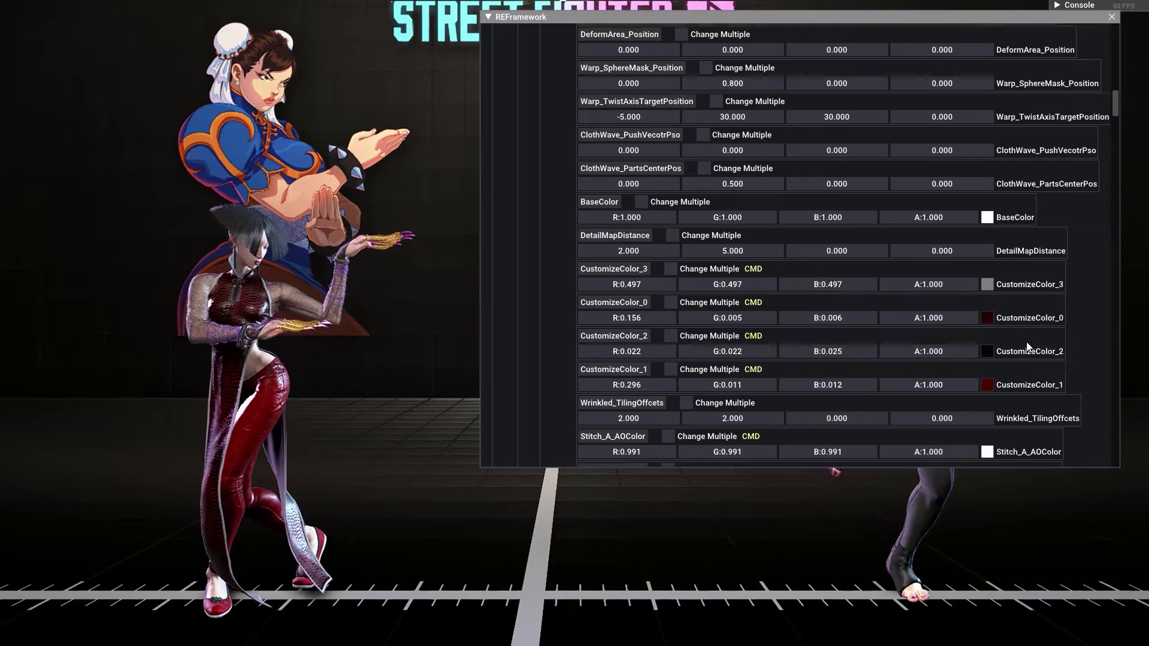
{"action": "scroll", "coordinate": [1017, 317], "scroll_direction": "down", "scroll_amount": 1}
{"action": "left_click", "coordinate": [987, 270]}
{"action": "left_click_drag", "start_coordinate": [982, 335], "coordinate": [857, 404]}
{"action": "left_click", "coordinate": [985, 256]}
Set CustomizeColor_1 of esf_ClothA_Bottom to bright red (R 0.764, G 0.000, B 0.004).
{"action": "left_click", "coordinate": [986, 337]}
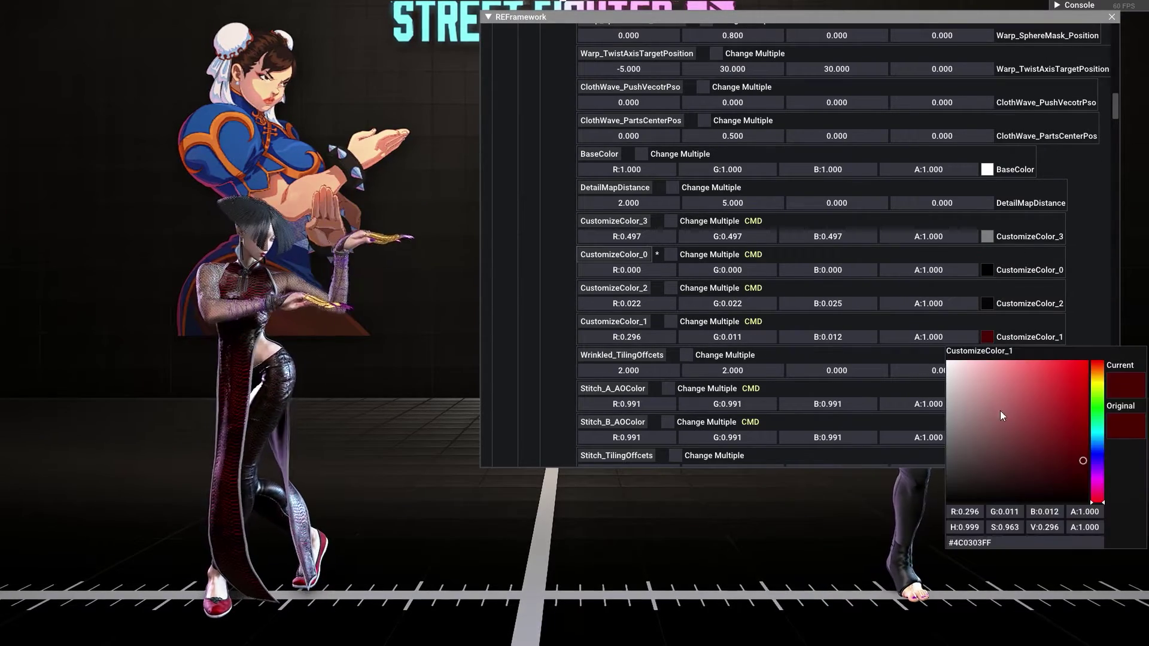
{"action": "left_click_drag", "start_coordinate": [1000, 411], "coordinate": [1087, 395]}
{"action": "left_click", "coordinate": [987, 337]}
{"action": "left_click", "coordinate": [986, 337]}
{"action": "left_click", "coordinate": [1078, 320]}
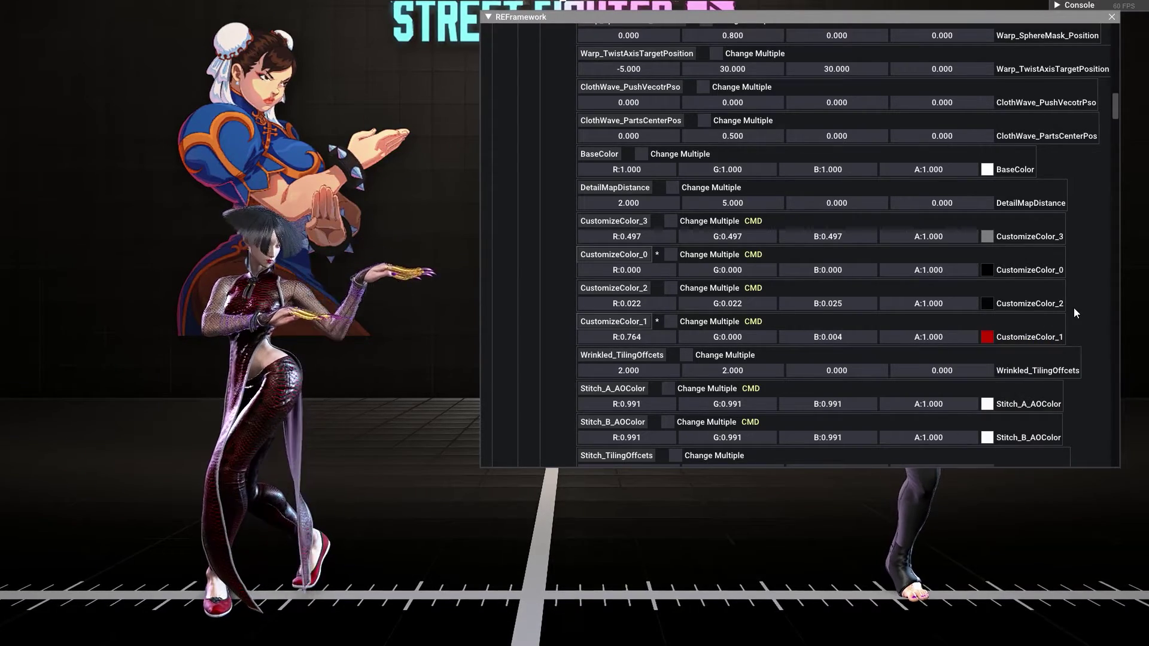
Set CustomizeColor_2 of esf_ClothA_Bottom to grey (R, G and B 0.544) and collapse the material.
{"action": "left_click", "coordinate": [987, 303]}
{"action": "left_click_drag", "start_coordinate": [1018, 375], "coordinate": [873, 389]}
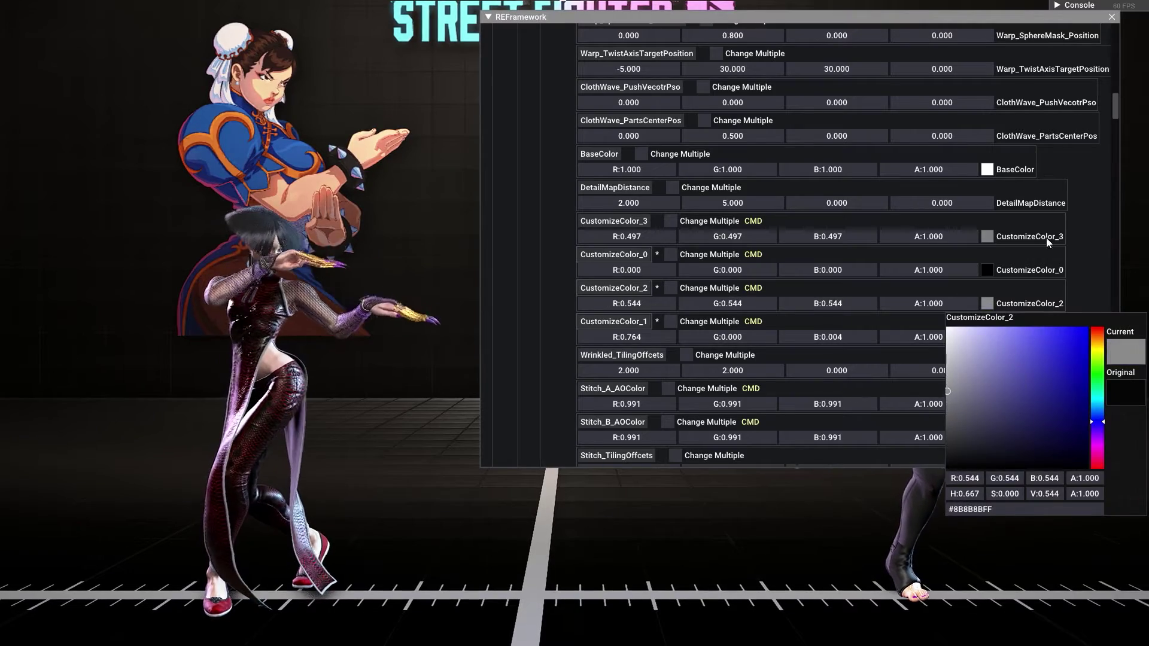
{"action": "left_click", "coordinate": [1012, 314]}
{"action": "scroll", "coordinate": [1012, 314], "scroll_direction": "up", "scroll_amount": 2}
{"action": "scroll", "coordinate": [1012, 314], "scroll_direction": "up", "scroll_amount": 5}
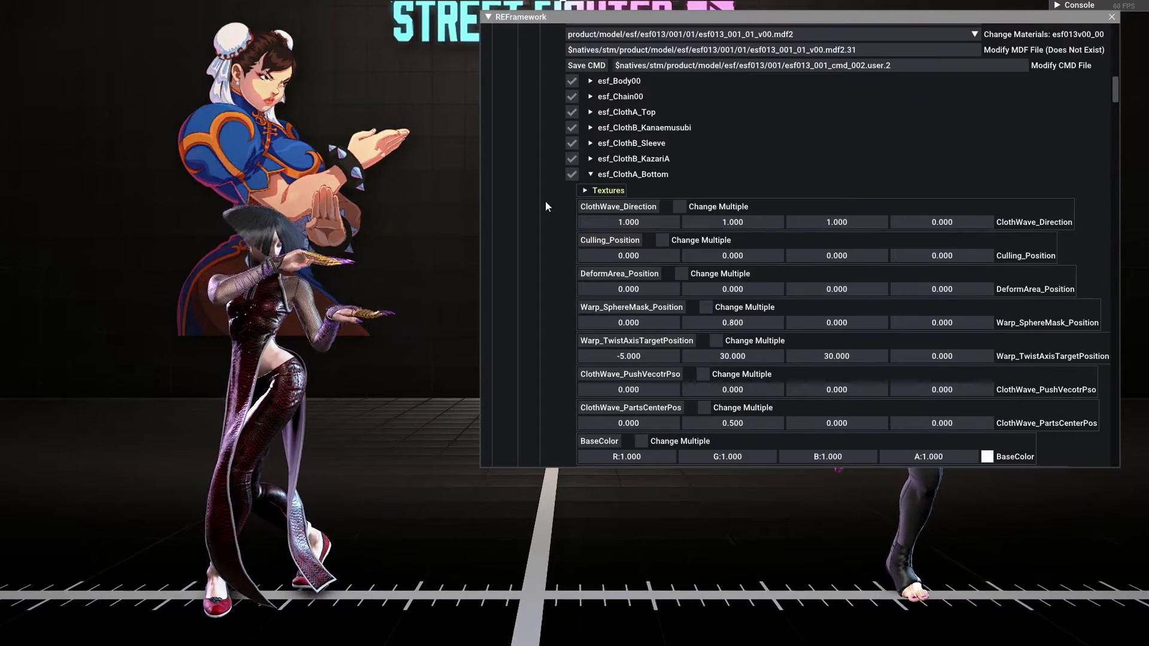
{"action": "left_click", "coordinate": [588, 178]}
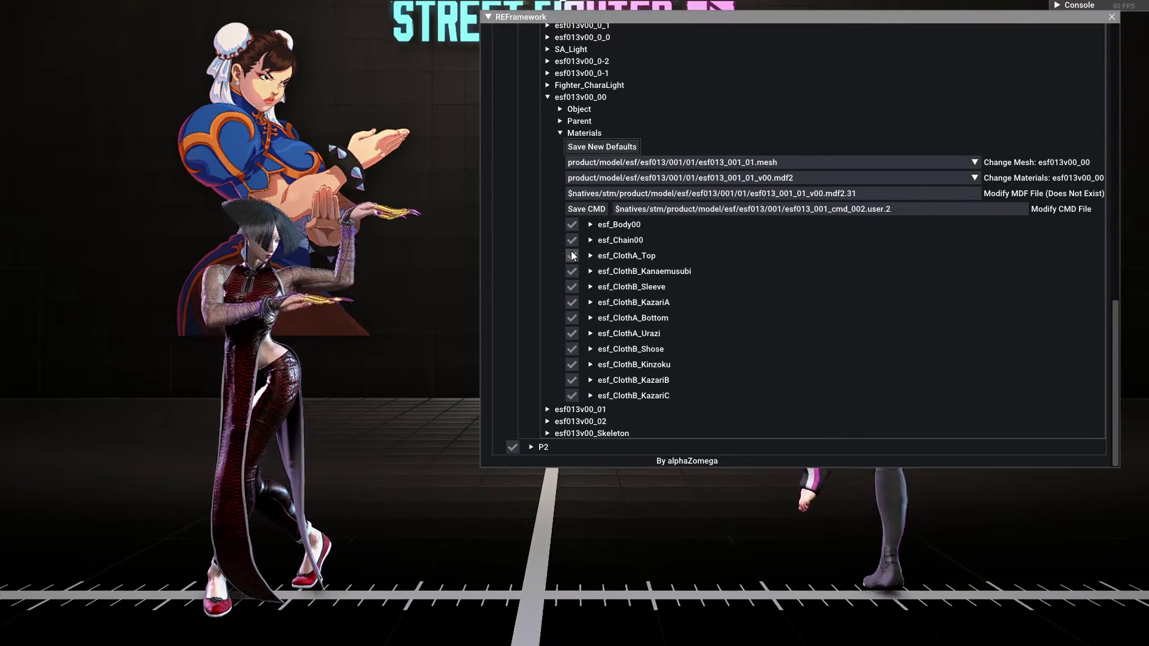
Save the color changes of esf013v00_00 by overwriting the CMD file esf013_001_cmd_002.user.2.
{"action": "right_click", "coordinate": [593, 211]}
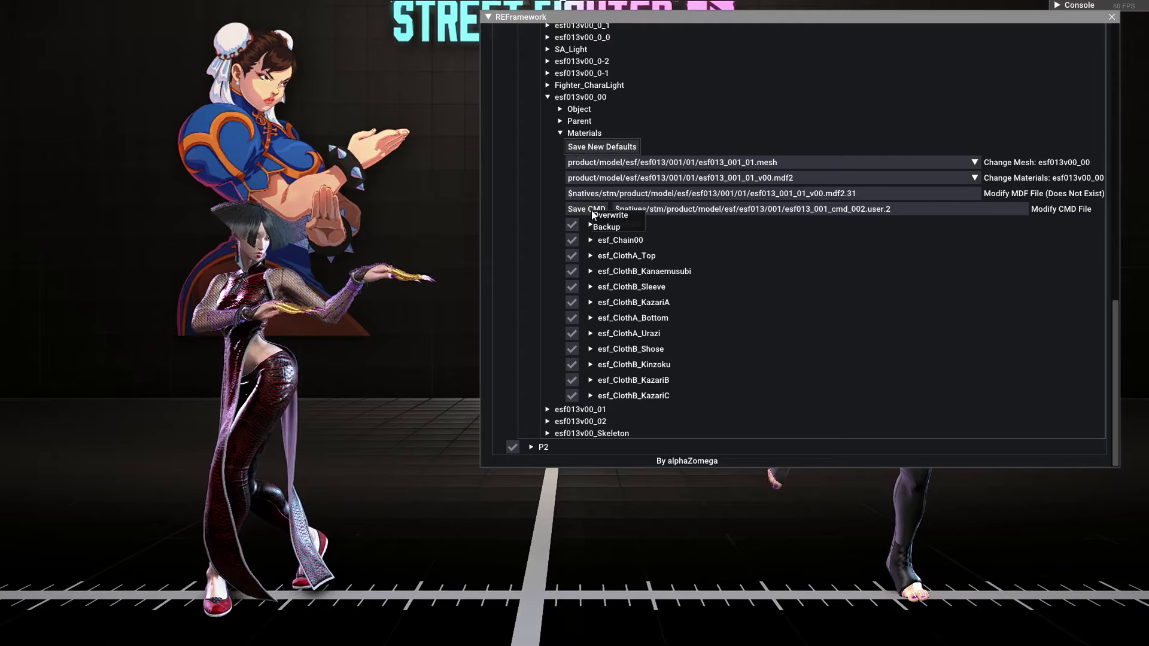
{"action": "left_click", "coordinate": [616, 217]}
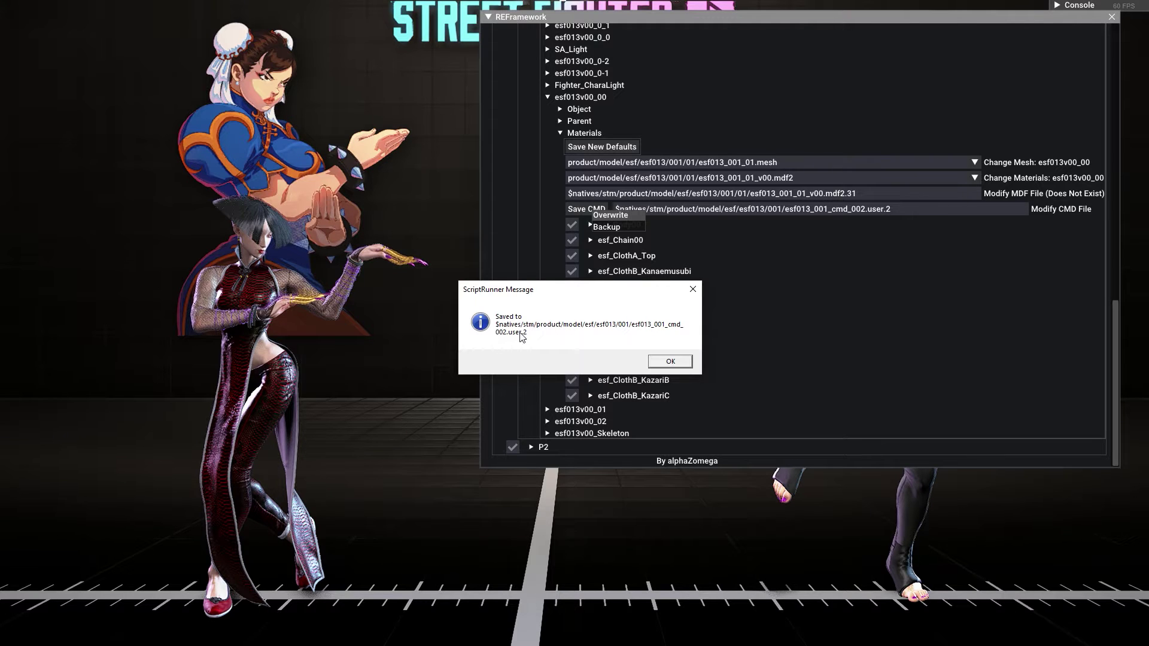
{"action": "left_click", "coordinate": [670, 361]}
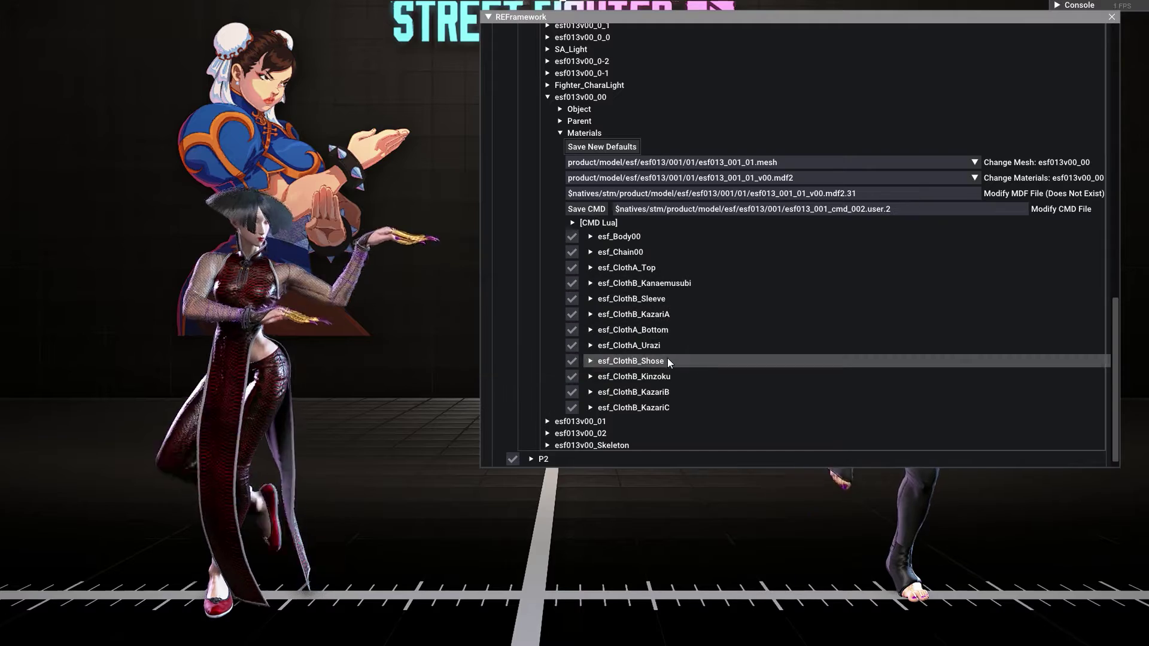
Collapse the Materials of esf013v00_00 and open the Materials of esf013v00_01.
{"action": "left_click", "coordinate": [561, 133]}
{"action": "left_click", "coordinate": [549, 410]}
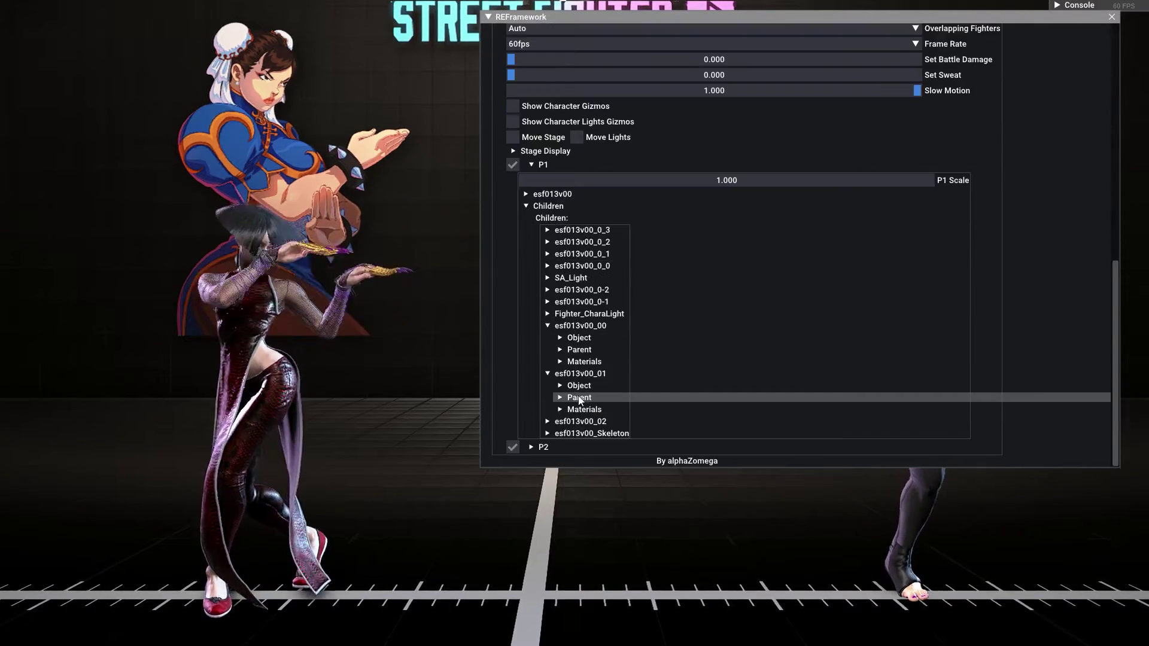
{"action": "left_click", "coordinate": [559, 406]}
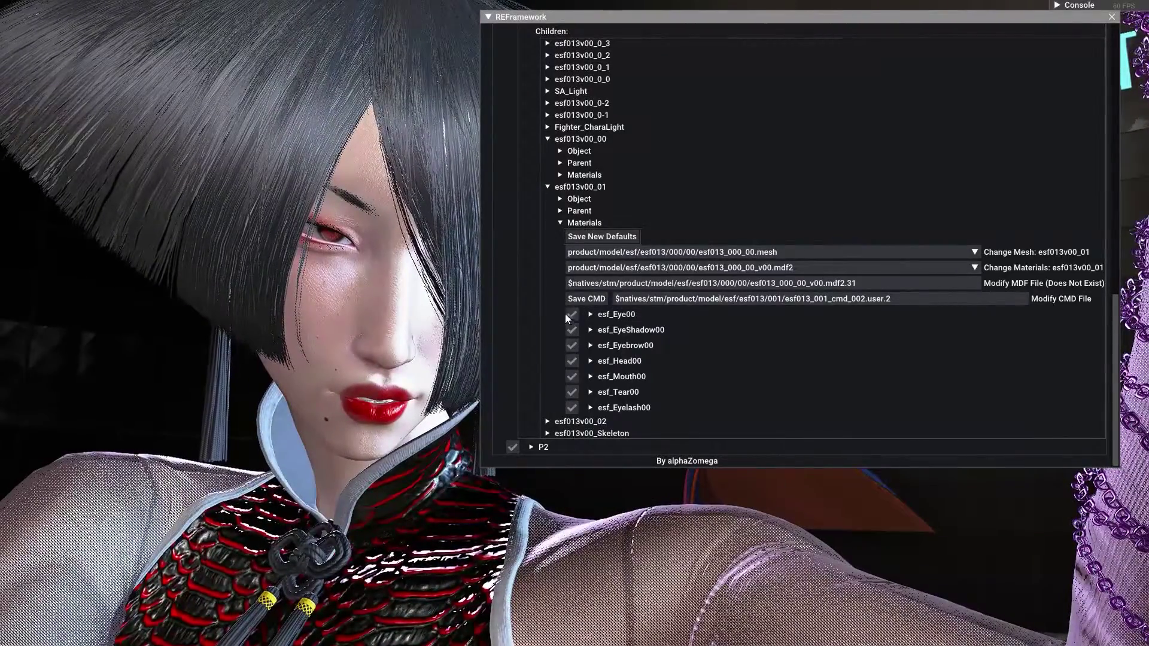
Set CustomizeColor_0 of the esf_Eye00 material to a pale grey and collapse the material.
{"action": "left_click", "coordinate": [617, 315]}
{"action": "scroll", "coordinate": [914, 325], "scroll_direction": "down", "scroll_amount": 3}
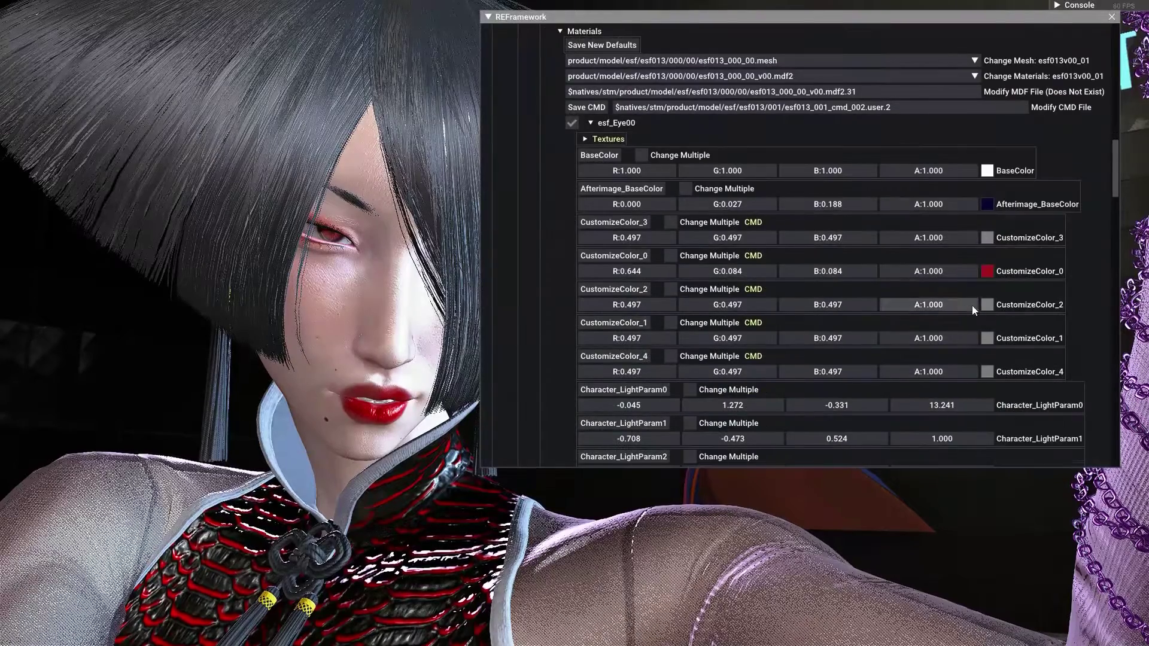
{"action": "left_click", "coordinate": [987, 272]}
{"action": "left_click_drag", "start_coordinate": [1042, 328], "coordinate": [773, 303]}
{"action": "left_click", "coordinate": [773, 302]}
{"action": "scroll", "coordinate": [860, 295], "scroll_direction": "up", "scroll_amount": 2}
{"action": "left_click", "coordinate": [594, 220]}
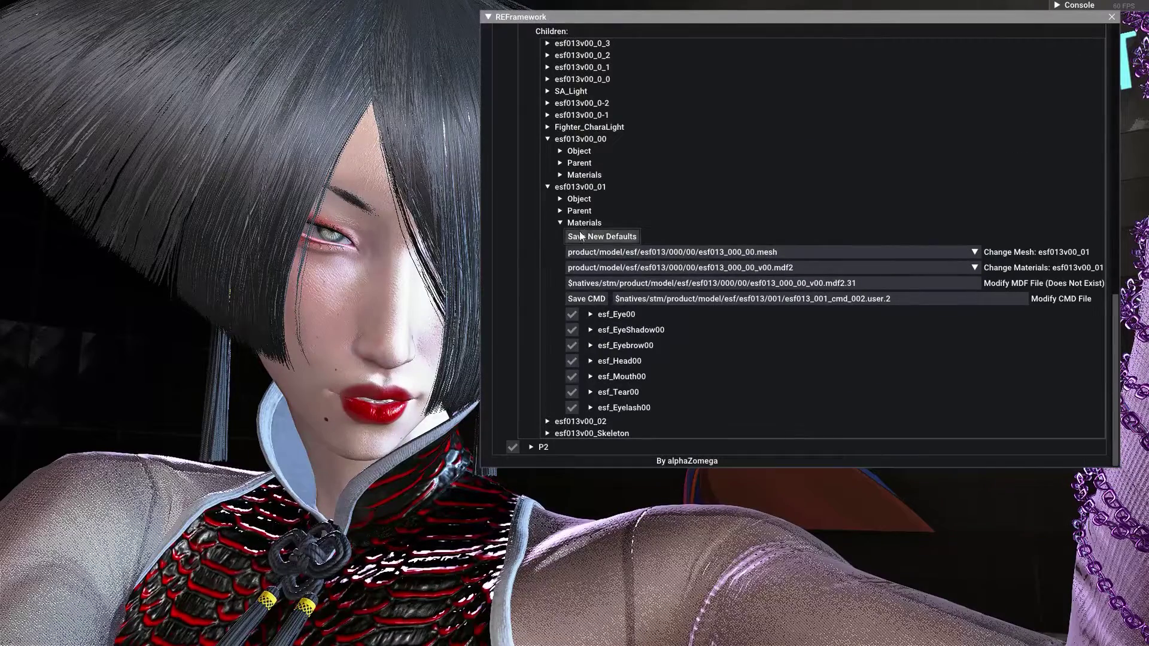
Save the eye color of esf013v00_01 by overwriting its CMD file.
{"action": "left_click", "coordinate": [590, 298]}
{"action": "left_click", "coordinate": [618, 305]}
{"action": "left_click", "coordinate": [669, 363]}
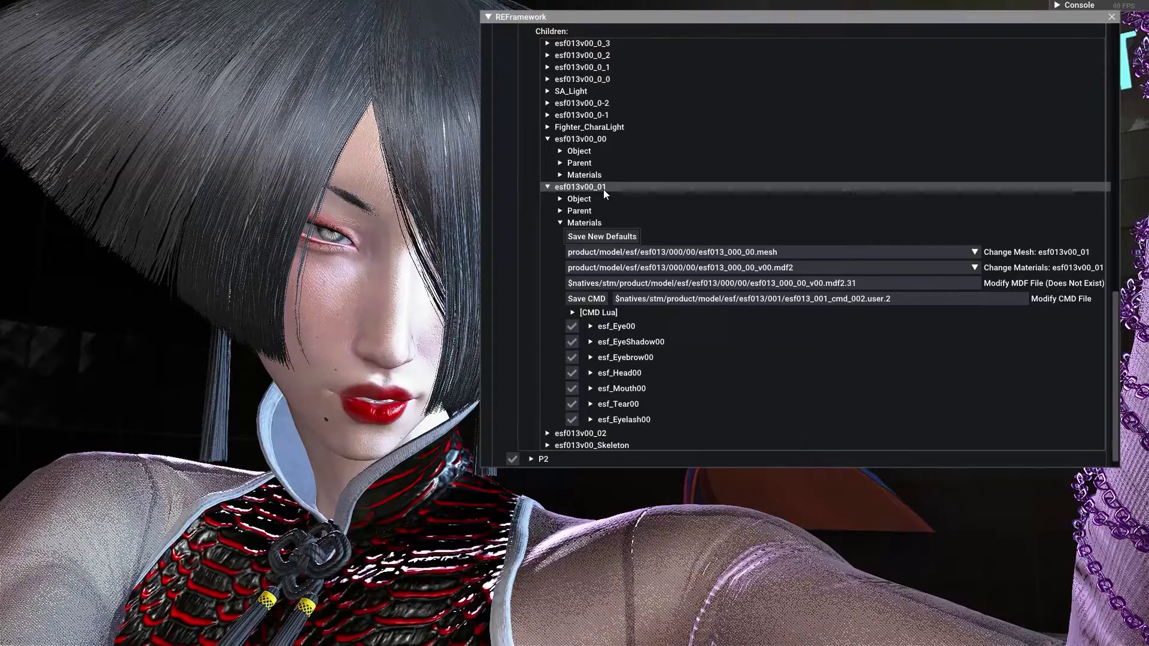
Reopen the Materials of esf013v00_00 and overwrite its CMD file again.
{"action": "left_click", "coordinate": [573, 174]}
{"action": "scroll", "coordinate": [577, 174], "scroll_direction": "down", "scroll_amount": 3}
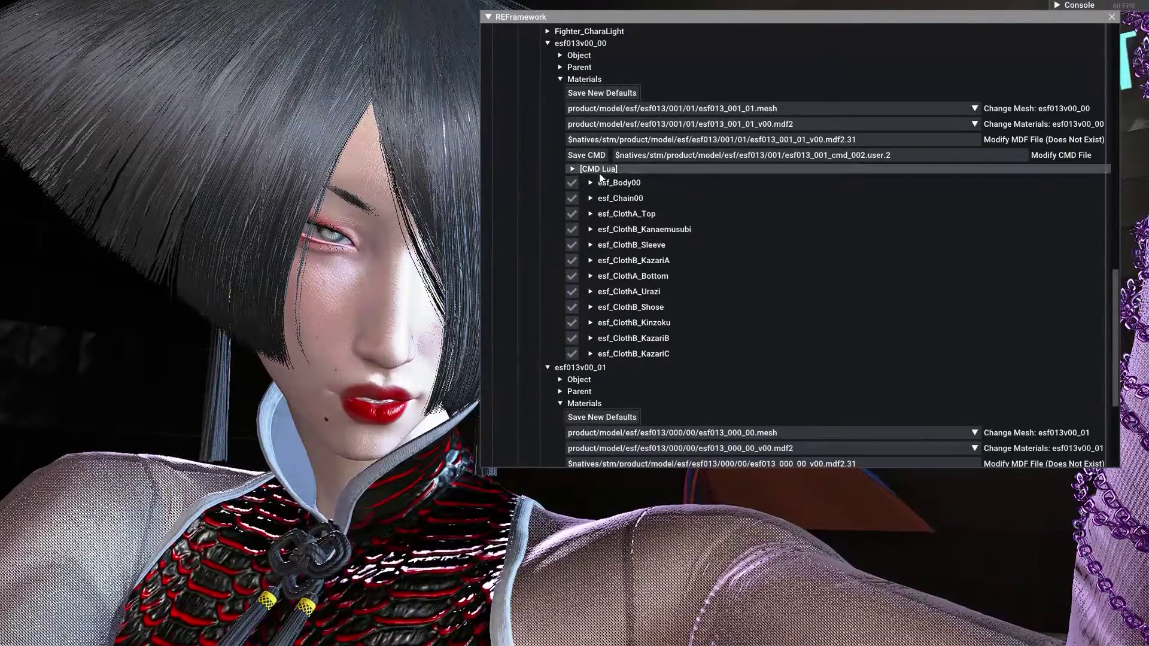
{"action": "scroll", "coordinate": [604, 167], "scroll_direction": "down", "scroll_amount": 2}
{"action": "scroll", "coordinate": [615, 274], "scroll_direction": "up", "scroll_amount": 2}
{"action": "left_click", "coordinate": [589, 156]}
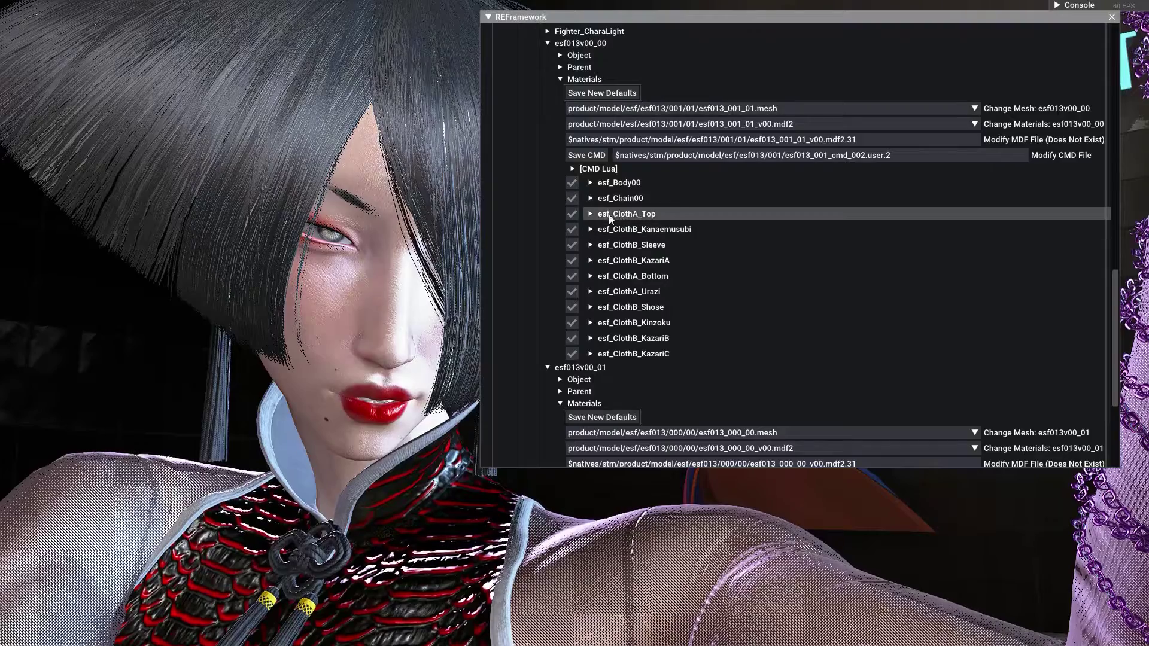
{"action": "left_click", "coordinate": [593, 155]}
{"action": "left_click", "coordinate": [610, 154]}
{"action": "left_click", "coordinate": [667, 361]}
Overwrite the CMD file again from the Materials of esf013v00_01.
{"action": "scroll", "coordinate": [598, 299], "scroll_direction": "down", "scroll_amount": 3}
{"action": "left_click", "coordinate": [587, 288]}
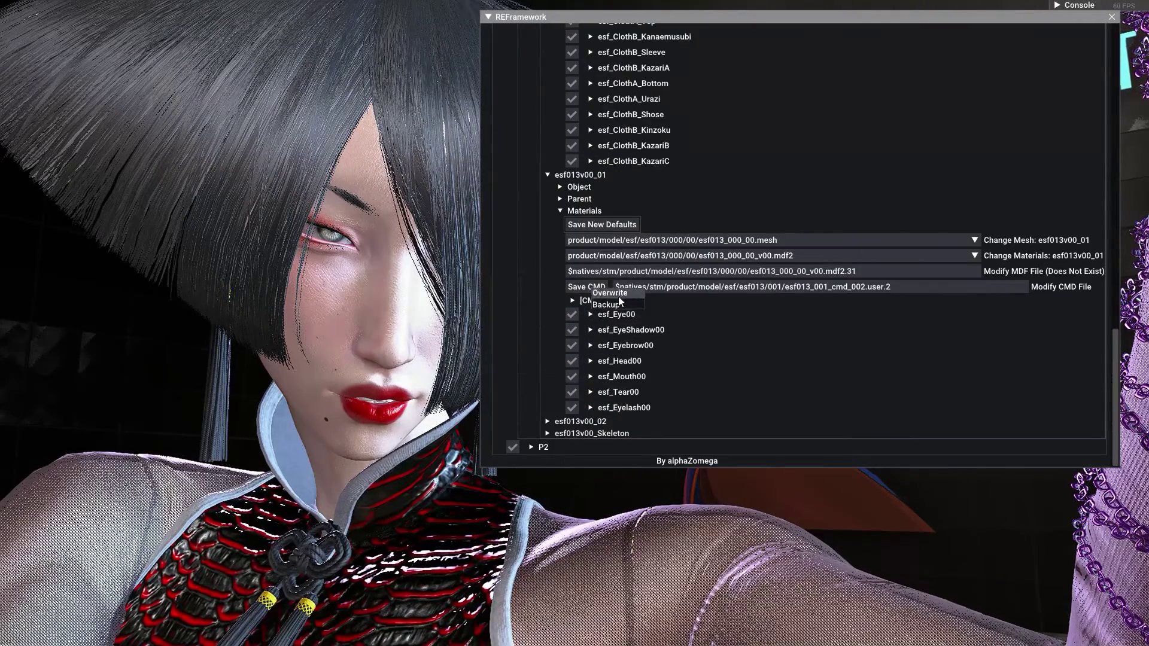
{"action": "left_click", "coordinate": [609, 293]}
{"action": "left_click", "coordinate": [663, 359]}
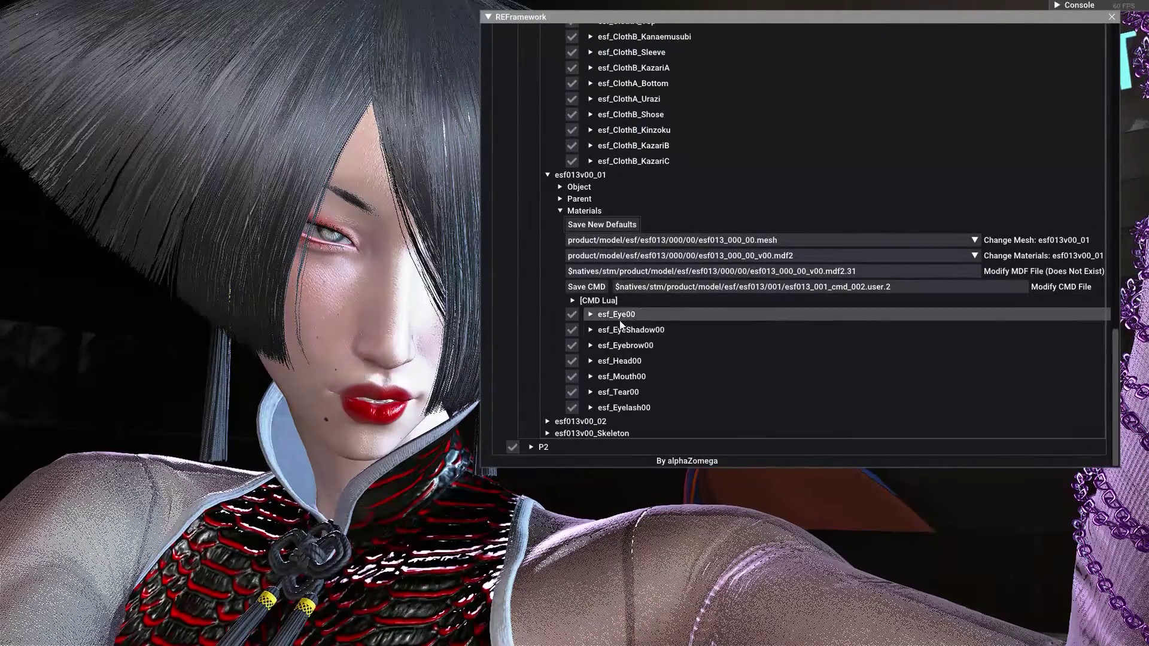
Expand esf013v00_02 and its Materials to list the hair materials.
{"action": "left_click", "coordinate": [569, 421]}
{"action": "scroll", "coordinate": [568, 425], "scroll_direction": "down", "scroll_amount": 1}
{"action": "left_click", "coordinate": [571, 421]}
{"action": "scroll", "coordinate": [594, 413], "scroll_direction": "down", "scroll_amount": 5}
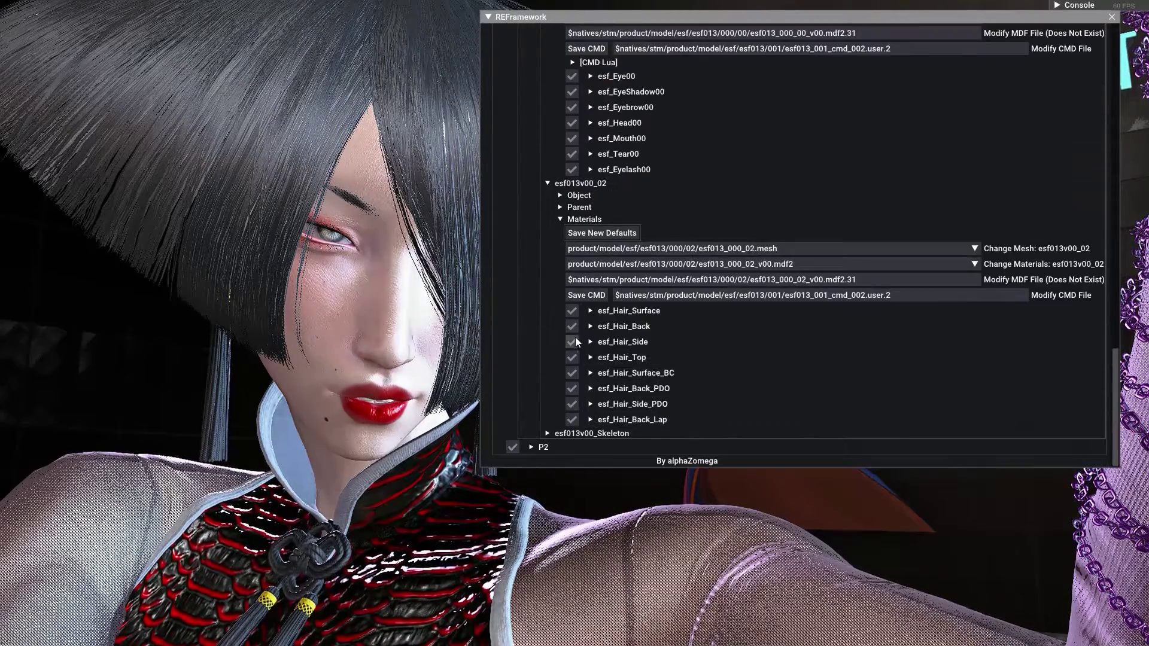
Set CustomizeColor_0 of the esf_Hair_Surface material to blue (R 0.000, G 0.000, B 0.840) and collapse the material.
{"action": "left_click", "coordinate": [590, 311]}
{"action": "scroll", "coordinate": [887, 322], "scroll_direction": "down", "scroll_amount": 10}
{"action": "scroll", "coordinate": [1047, 338], "scroll_direction": "up", "scroll_amount": 2}
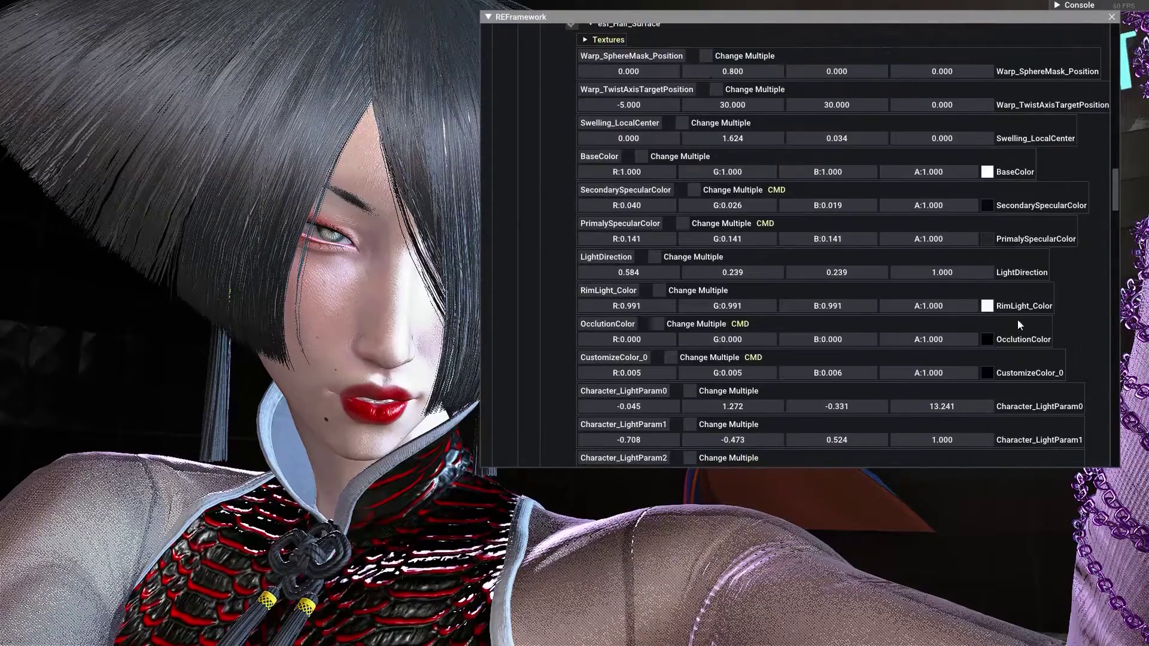
{"action": "left_click", "coordinate": [987, 372]}
{"action": "left_click_drag", "start_coordinate": [981, 442], "coordinate": [1086, 415]}
{"action": "left_click", "coordinate": [871, 333]}
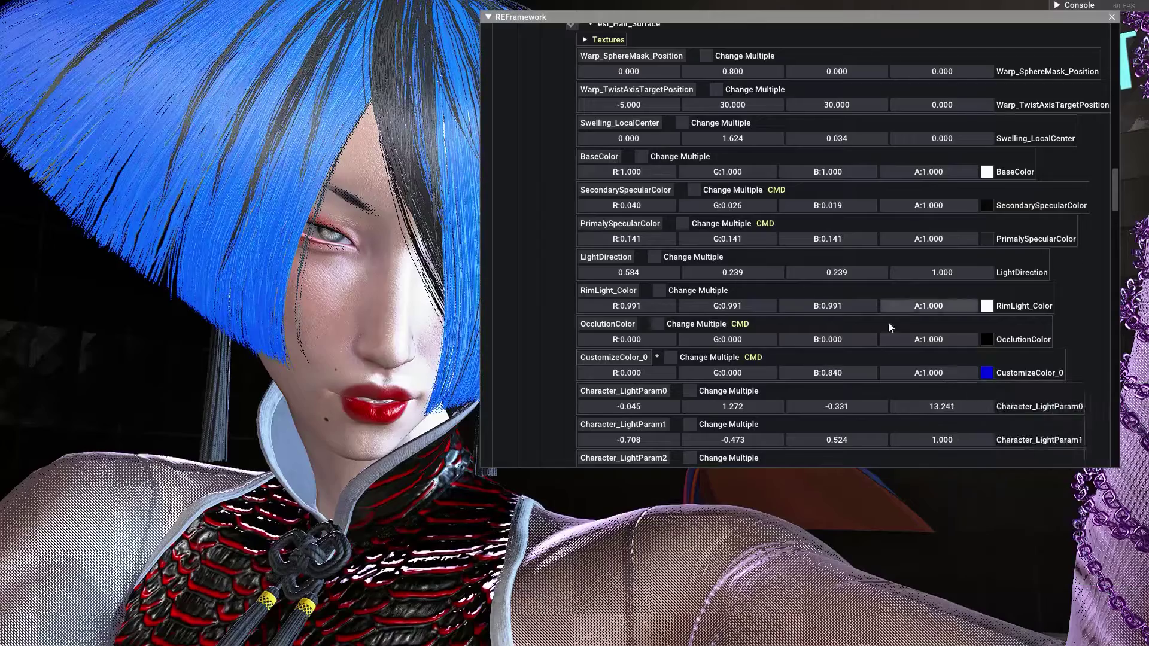
{"action": "scroll", "coordinate": [597, 308], "scroll_direction": "up", "scroll_amount": 6}
{"action": "left_click", "coordinate": [598, 309]}
Go through the CMD save option of each esf013v00 model part, ending at esf013v00_00.
{"action": "scroll", "coordinate": [624, 327], "scroll_direction": "up", "scroll_amount": 5}
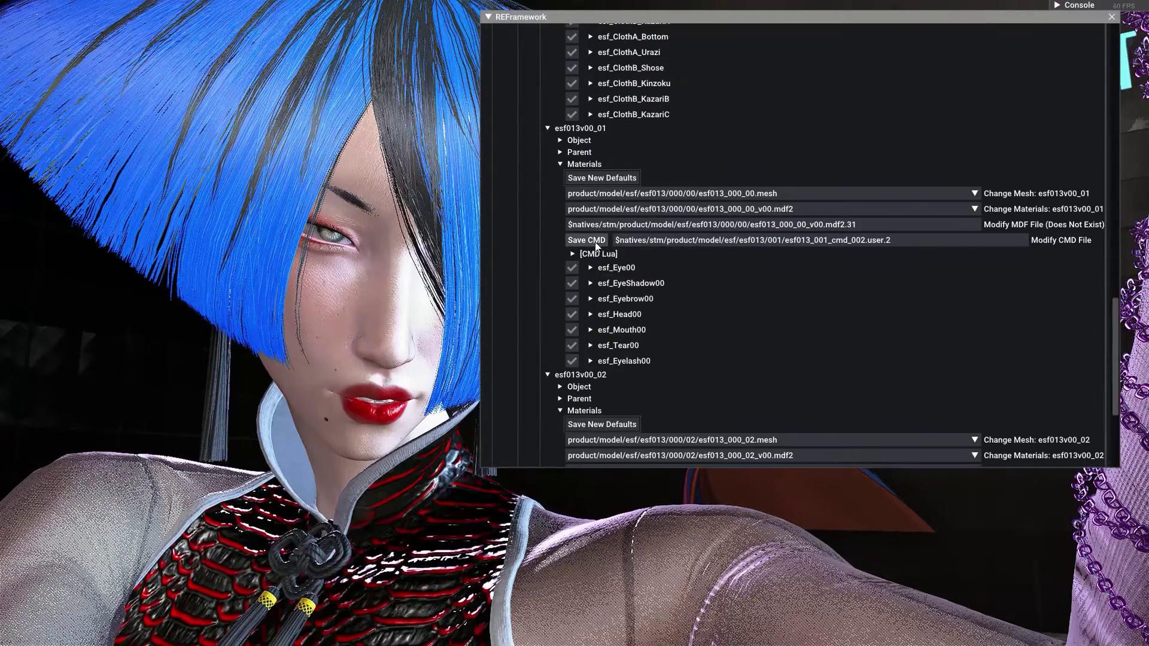
{"action": "left_click", "coordinate": [662, 362]}
{"action": "scroll", "coordinate": [619, 297], "scroll_direction": "down", "scroll_amount": 4}
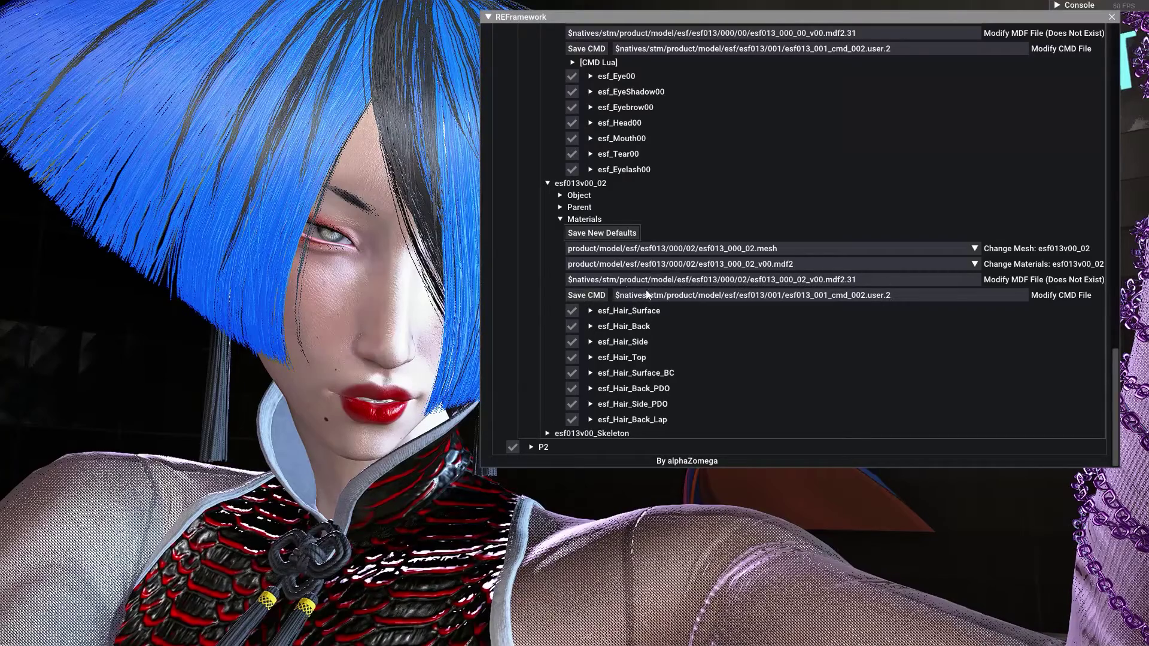
{"action": "scroll", "coordinate": [605, 298], "scroll_direction": "up", "scroll_amount": 8}
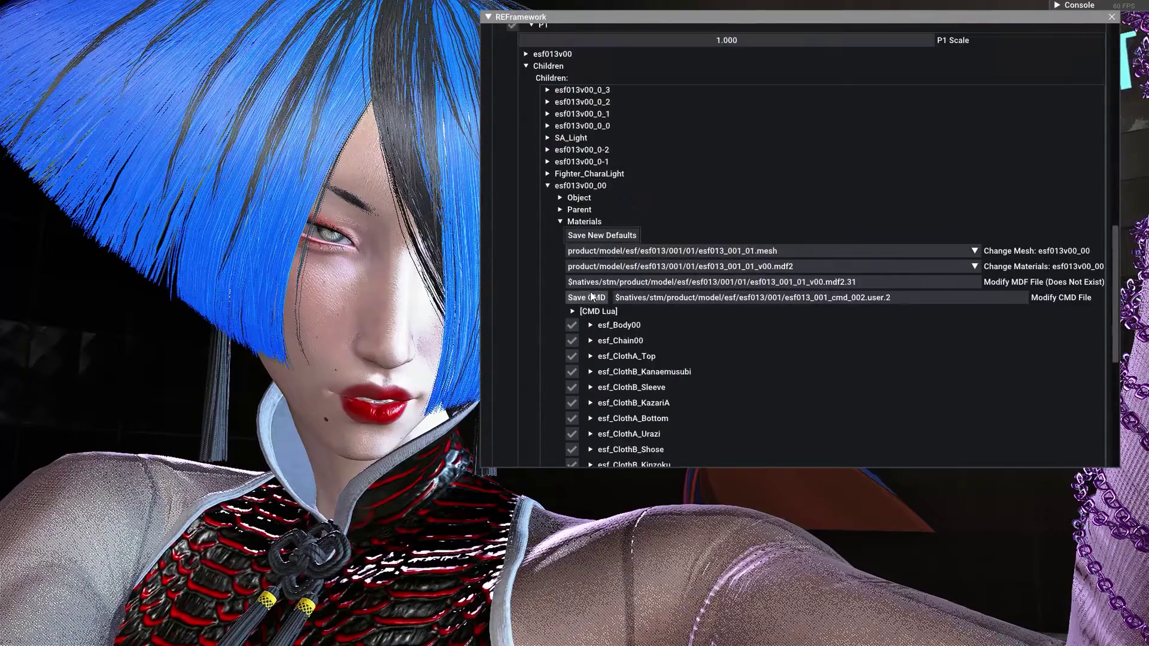
{"action": "left_click", "coordinate": [558, 186]}
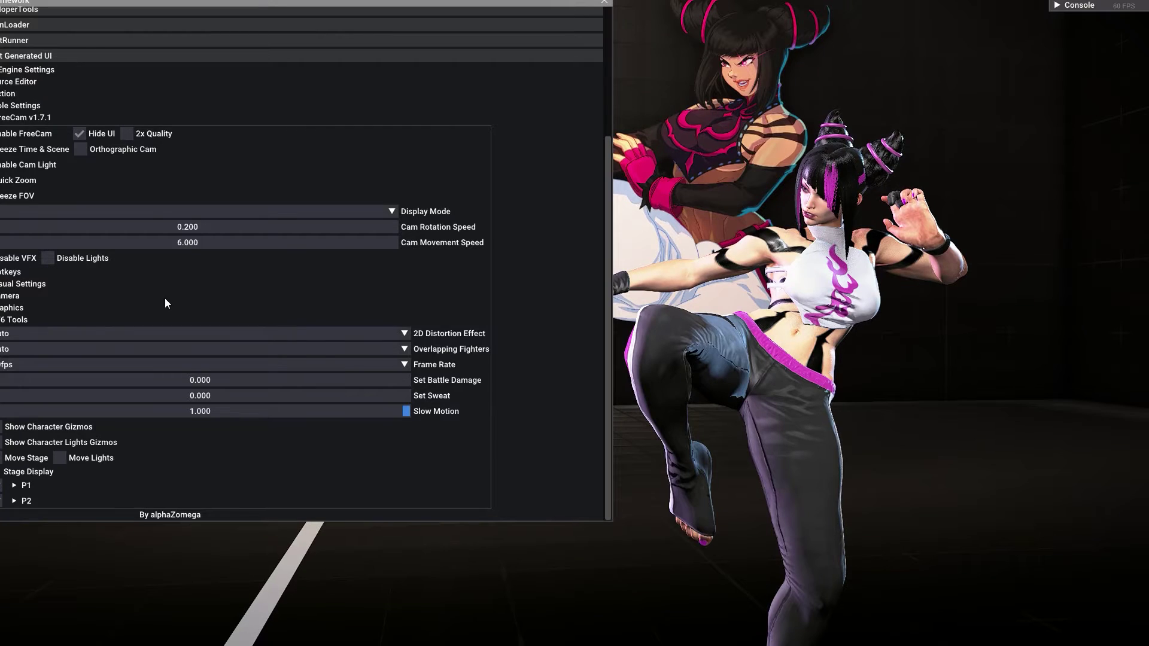
Expand P2, collapse its esf016v00_00 and Children entries, and move the REFramework window fully into view.
{"action": "left_click", "coordinate": [13, 501]}
{"action": "scroll", "coordinate": [17, 501], "scroll_direction": "down", "scroll_amount": 5}
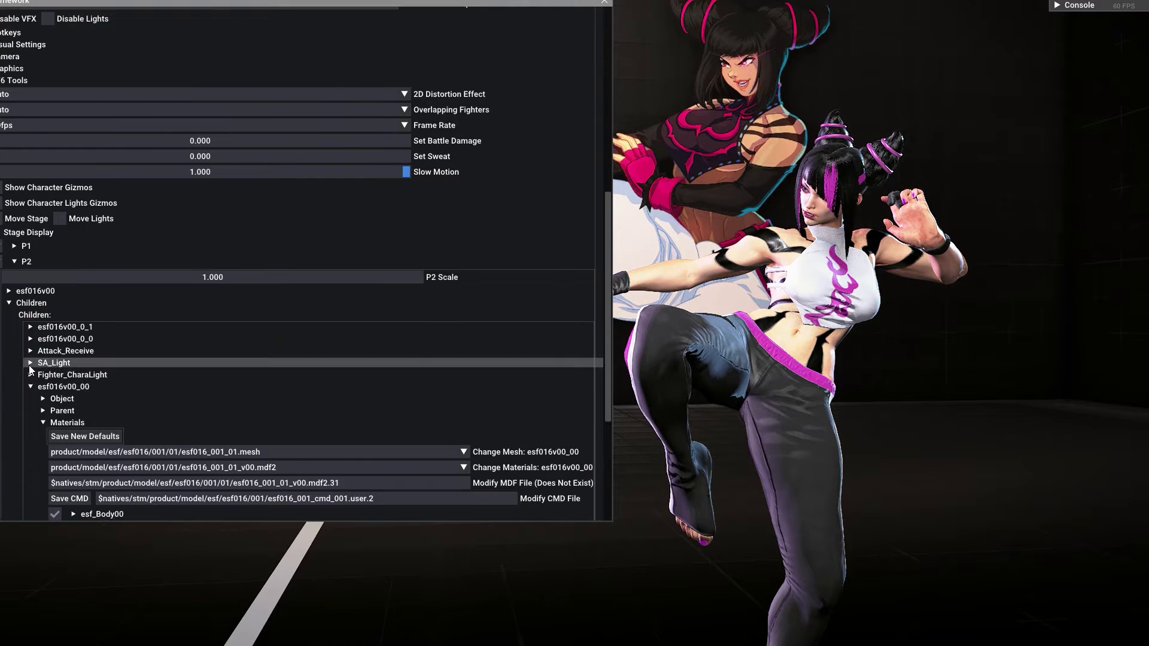
{"action": "left_click", "coordinate": [30, 386]}
{"action": "left_click", "coordinate": [10, 386]}
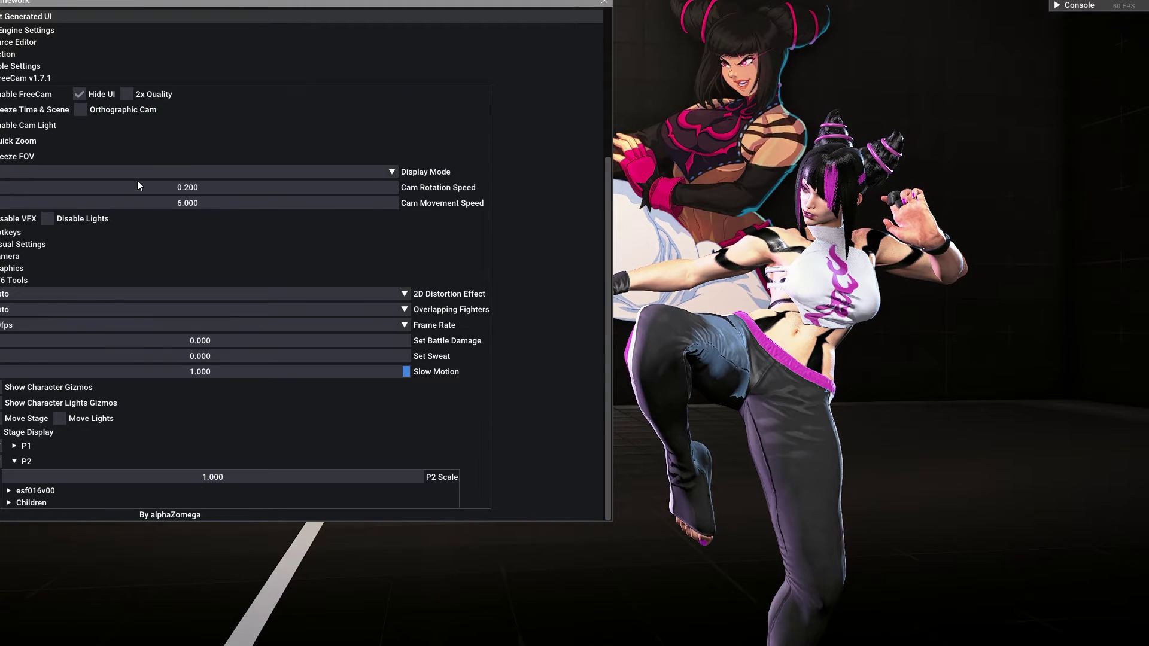
{"action": "left_click_drag", "start_coordinate": [142, 3], "coordinate": [178, 5]}
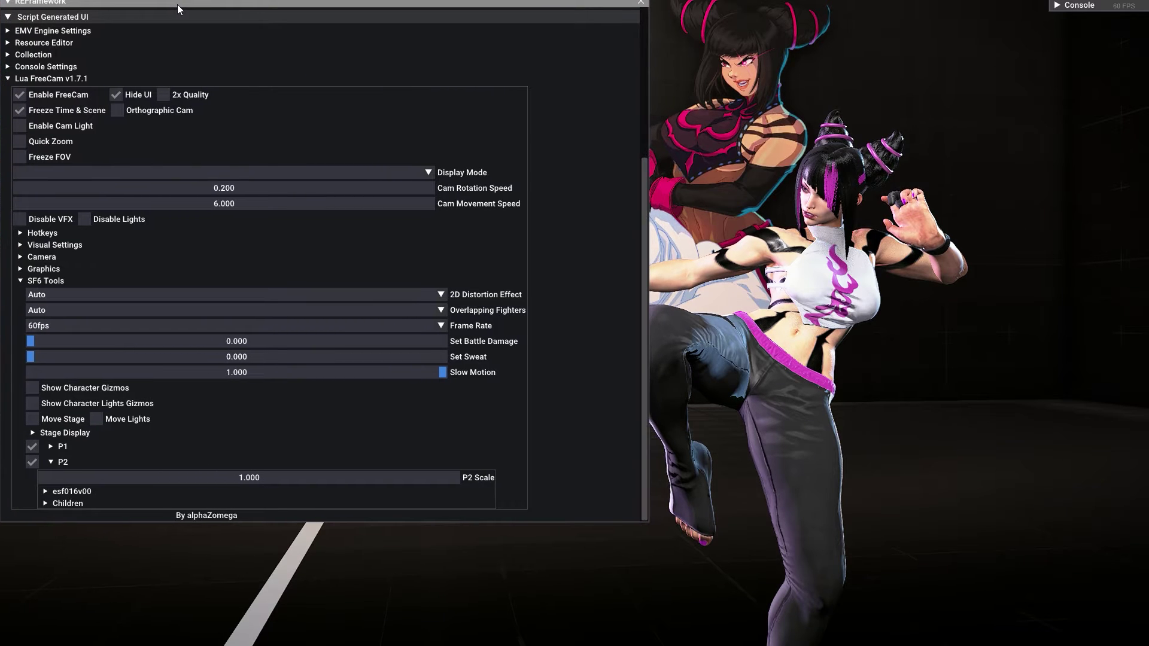
Expand the Children of P2 and open the Materials list of esf016v00_00.
{"action": "left_click", "coordinate": [49, 504]}
{"action": "scroll", "coordinate": [253, 367], "scroll_direction": "down", "scroll_amount": 2}
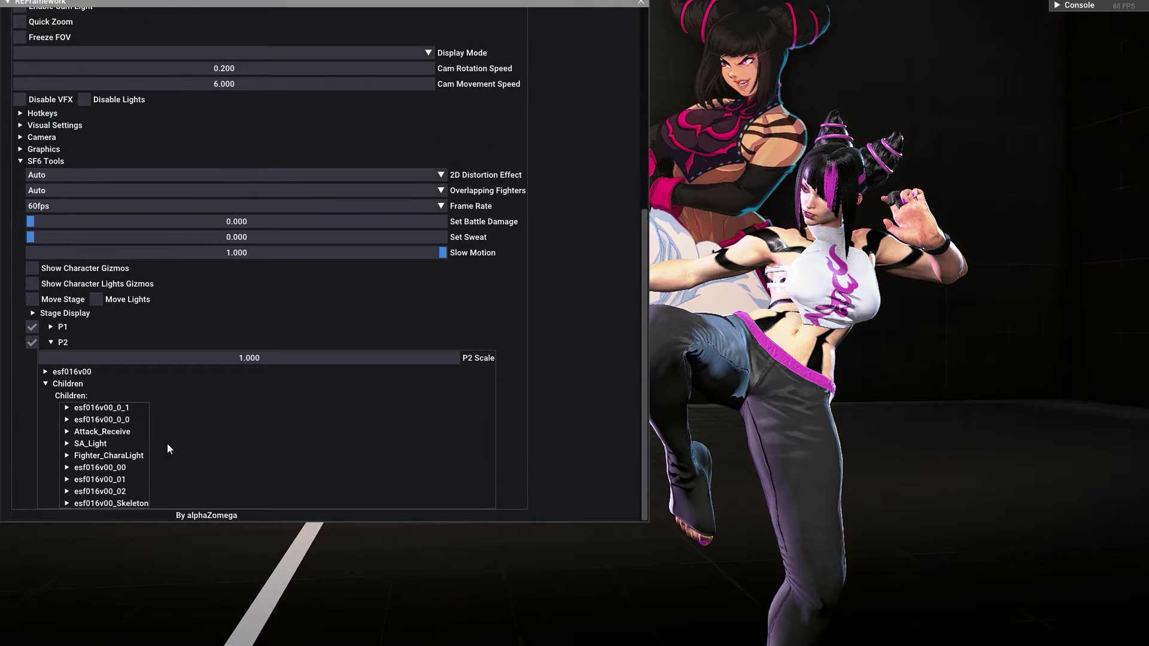
{"action": "left_click", "coordinate": [67, 467]}
{"action": "scroll", "coordinate": [66, 455], "scroll_direction": "down", "scroll_amount": 1}
{"action": "left_click", "coordinate": [68, 446]}
{"action": "scroll", "coordinate": [67, 447], "scroll_direction": "down", "scroll_amount": 4}
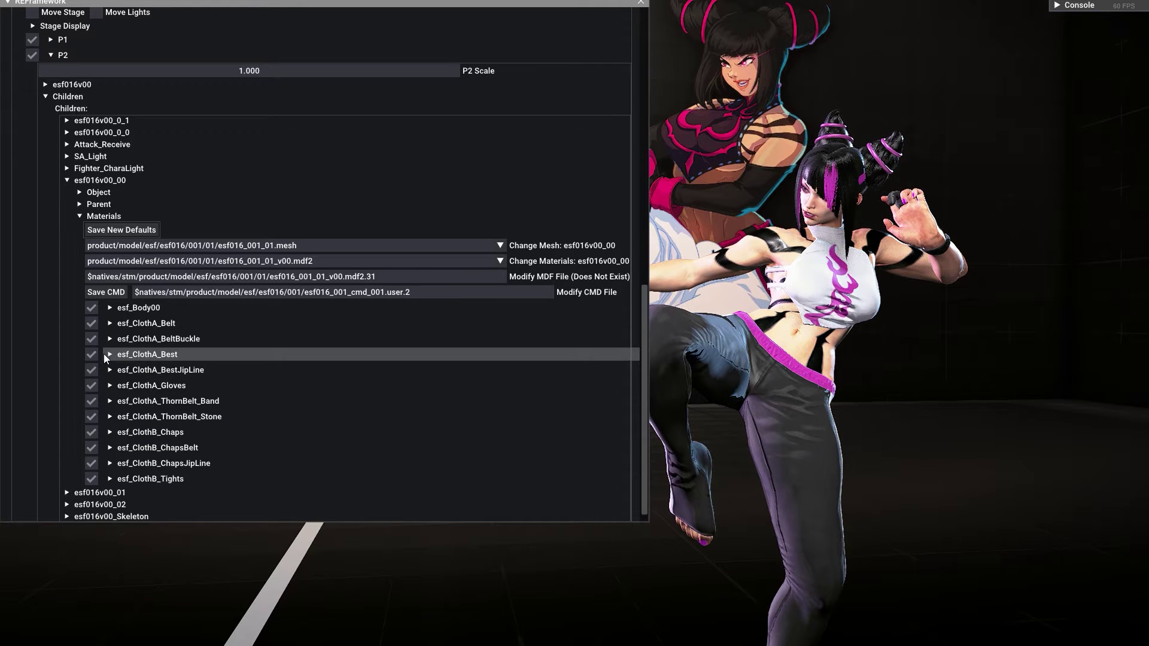
Expand the esf_ClothA_Best material and set its CustomizeColor_1 to red (R 0.949, G 0.000, B 0.000).
{"action": "left_click", "coordinate": [105, 353]}
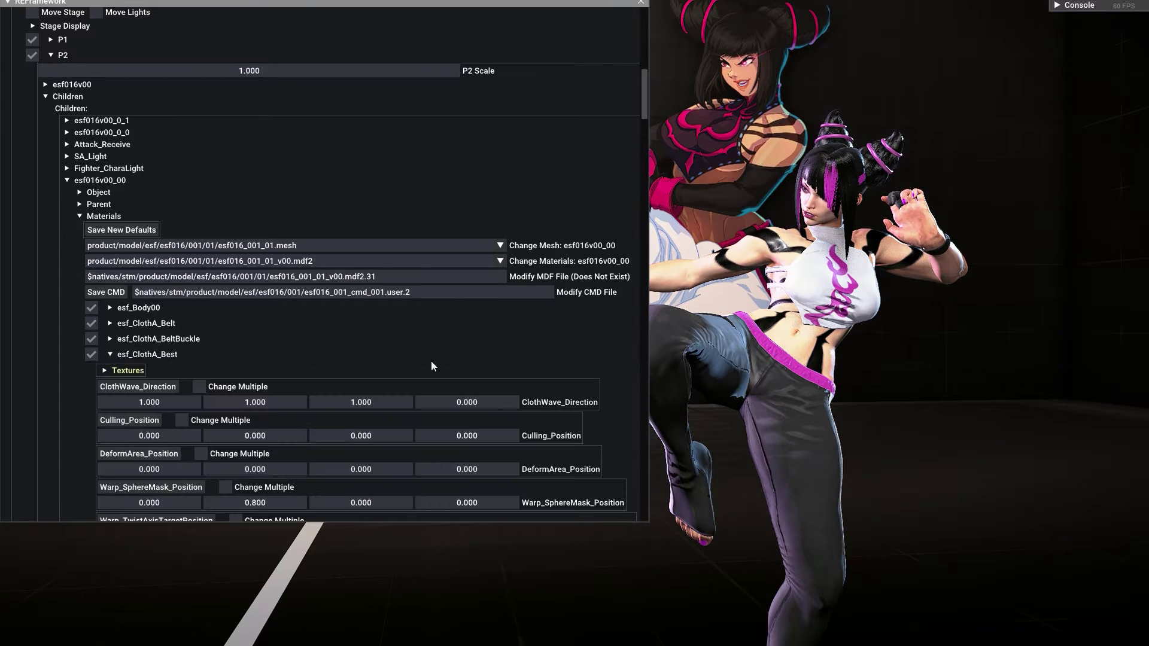
{"action": "scroll", "coordinate": [479, 365], "scroll_direction": "down", "scroll_amount": 7}
{"action": "left_click", "coordinate": [512, 340]}
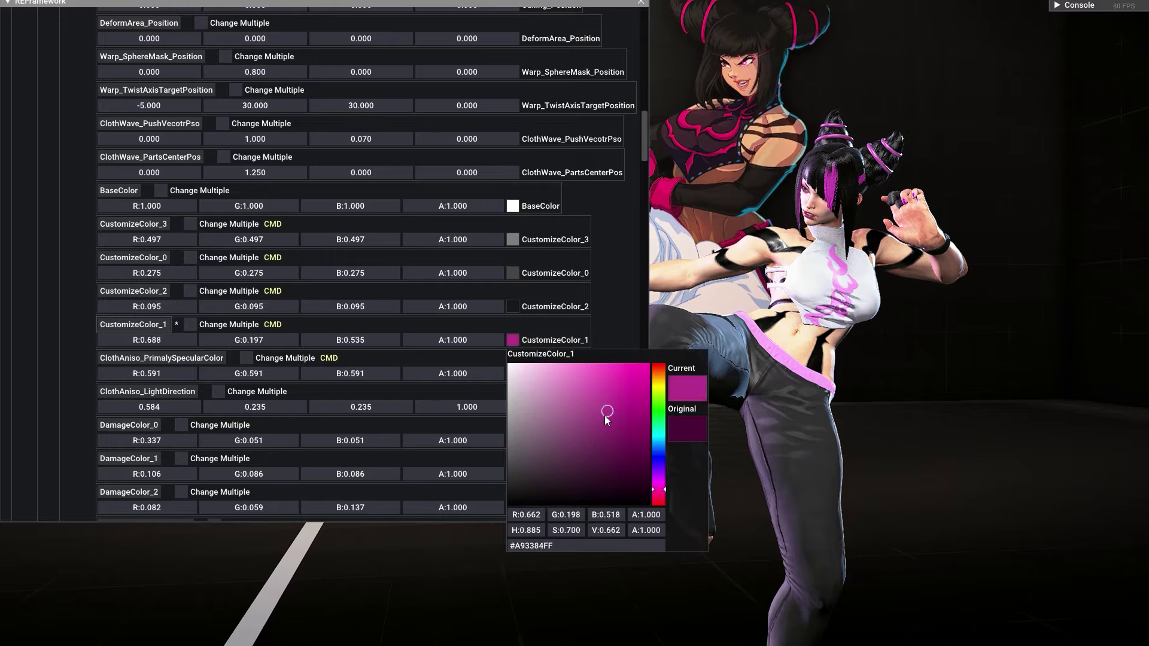
{"action": "left_click_drag", "start_coordinate": [600, 418], "coordinate": [666, 371]}
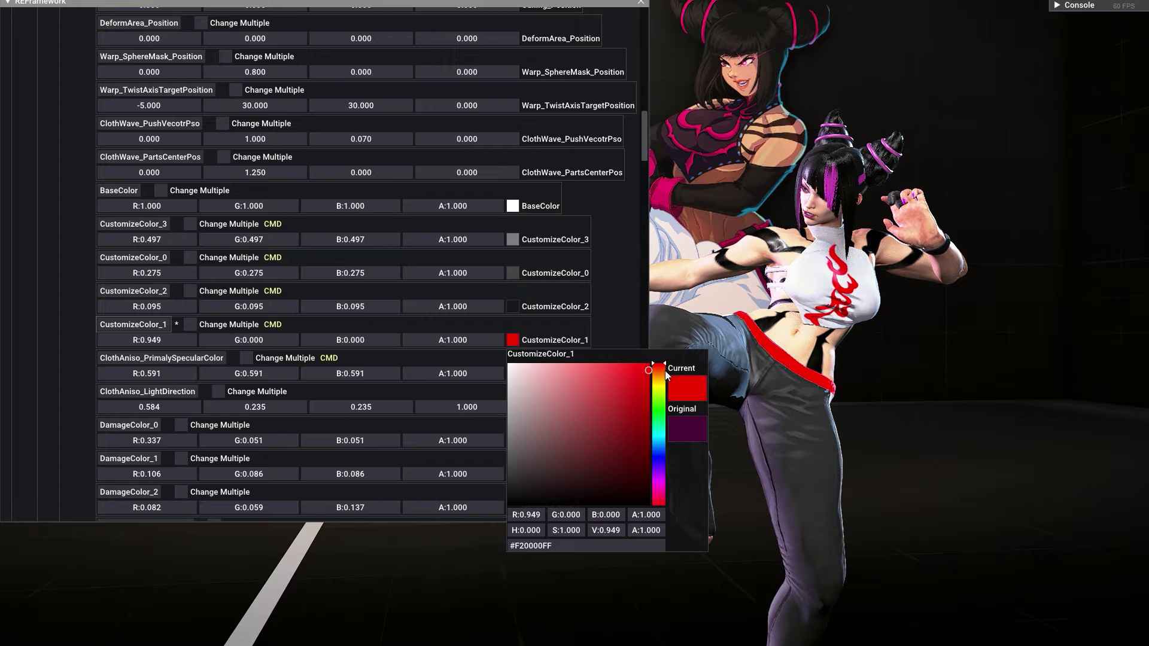
{"action": "left_click", "coordinate": [568, 286]}
Set CustomizeColor_2 of esf_ClothA_Best to green, about R 0.000, G 0.709, B 0.072.
{"action": "left_click", "coordinate": [512, 307]}
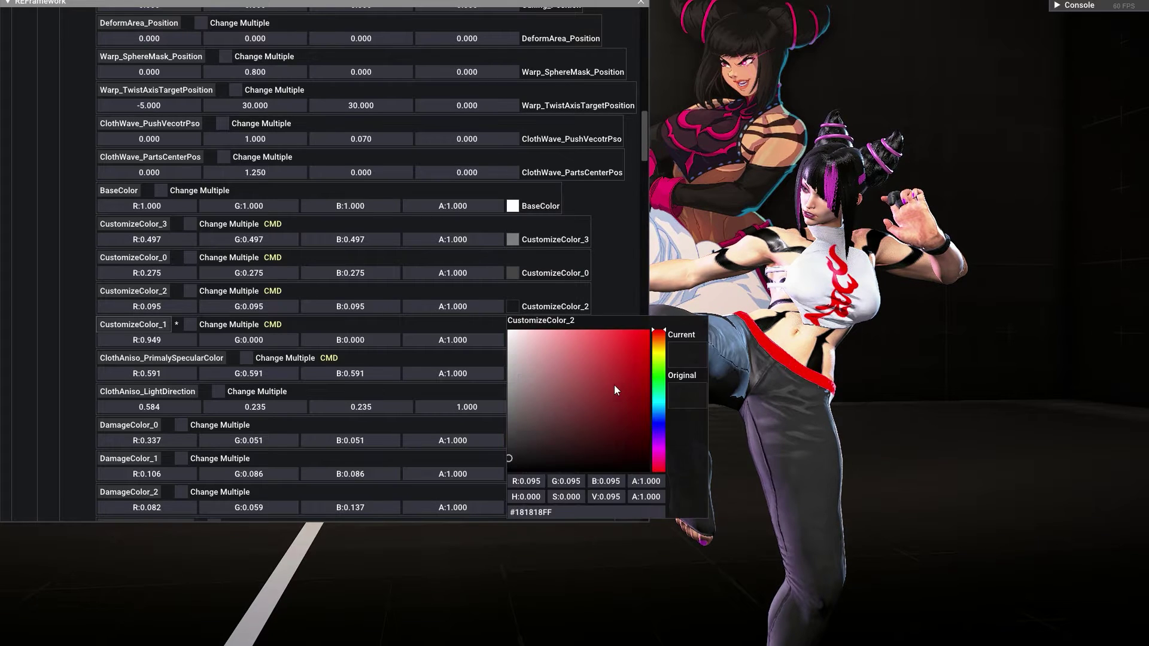
{"action": "left_click_drag", "start_coordinate": [609, 380], "coordinate": [659, 380]}
{"action": "left_click", "coordinate": [649, 366]}
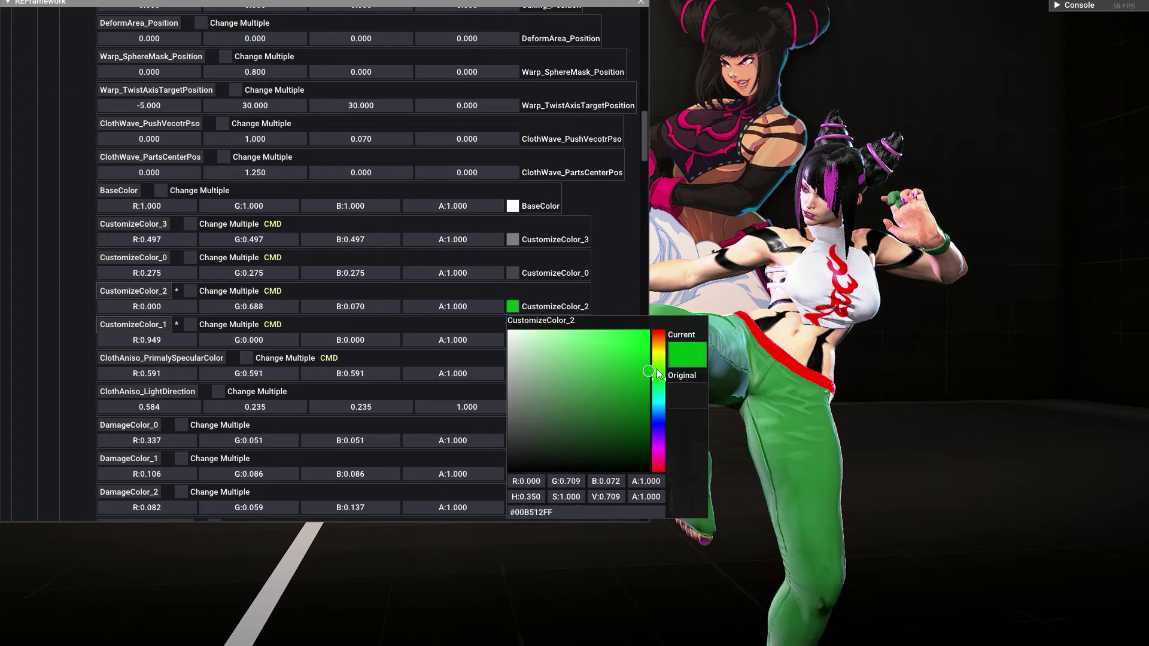
Set ClothAniso_PrimalySpecularColor of esf_ClothA_Best to yellow-green (R 0.765, G 0.840, B 0.000).
{"action": "left_click", "coordinate": [569, 293]}
{"action": "left_click", "coordinate": [516, 274]}
{"action": "left_click", "coordinate": [518, 274]}
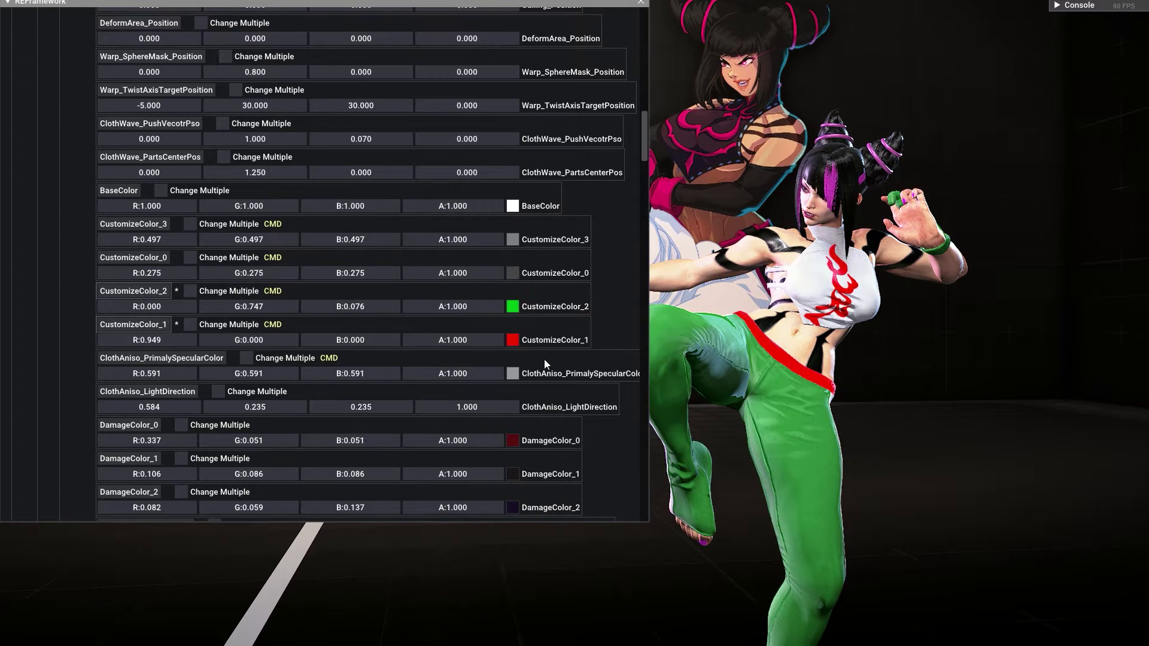
{"action": "left_click", "coordinate": [515, 375]}
{"action": "left_click_drag", "start_coordinate": [624, 397], "coordinate": [616, 422]}
{"action": "left_click", "coordinate": [586, 333]}
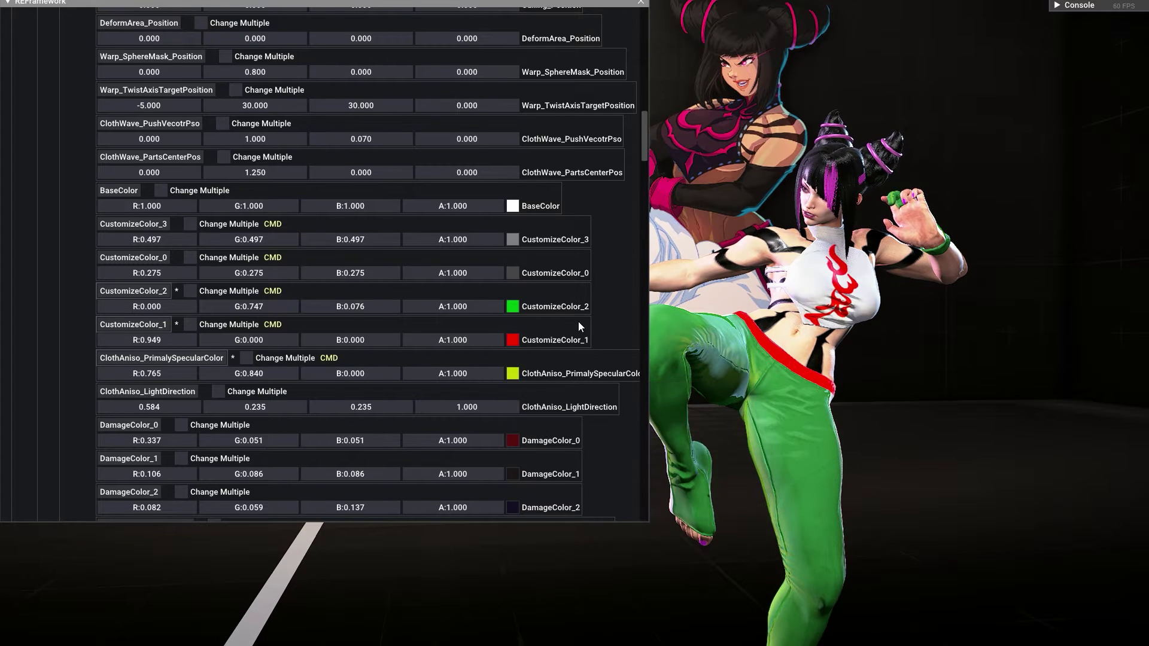
Save the esf016v00_00 colors to the CMD file esf016_001_cmd_001.user.2 with the Backup option and collapse the esf016v00_00 entry.
{"action": "scroll", "coordinate": [84, 216], "scroll_direction": "up", "scroll_amount": 5}
{"action": "left_click", "coordinate": [108, 210]}
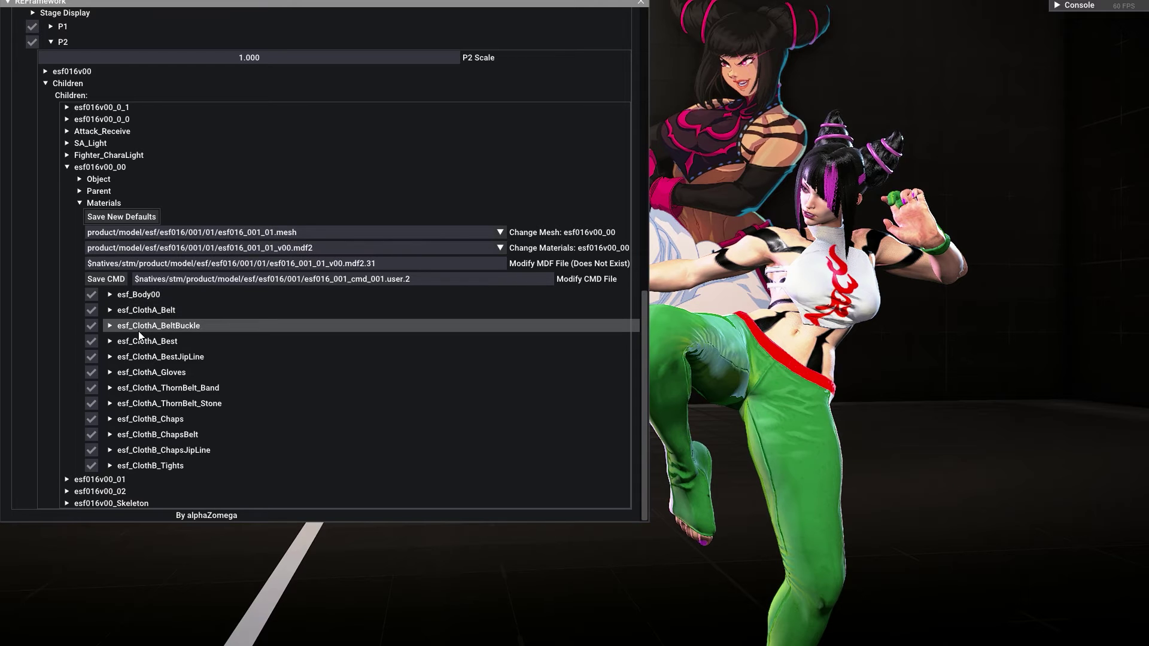
{"action": "left_click", "coordinate": [118, 279]}
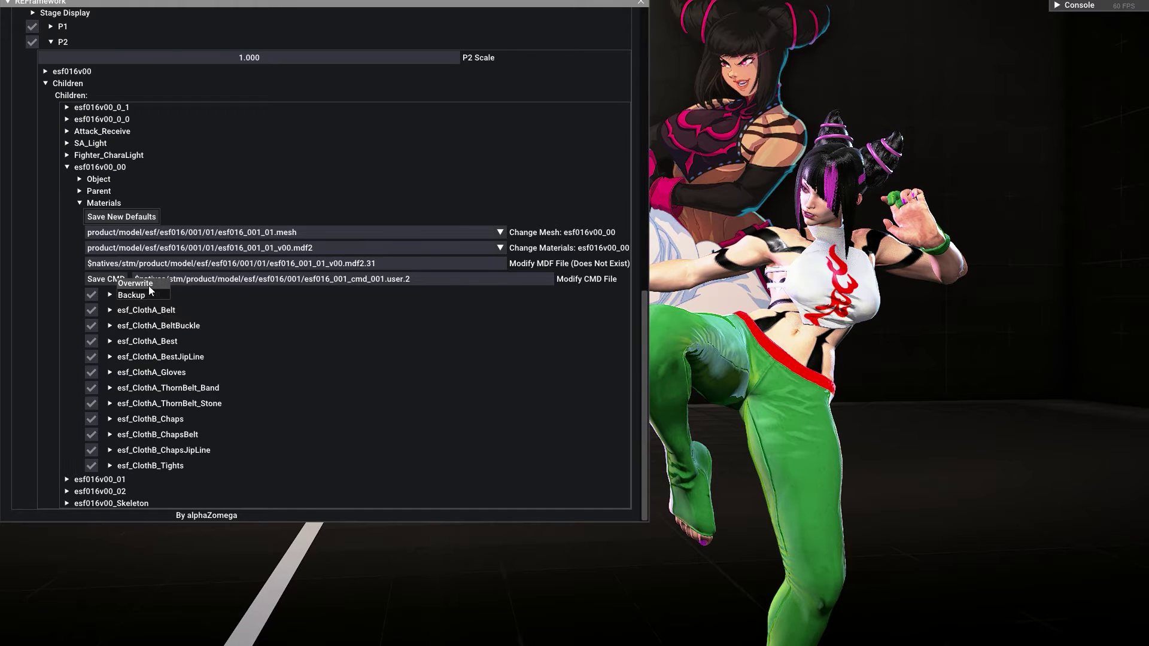
{"action": "left_click", "coordinate": [166, 295]}
{"action": "left_click", "coordinate": [685, 363]}
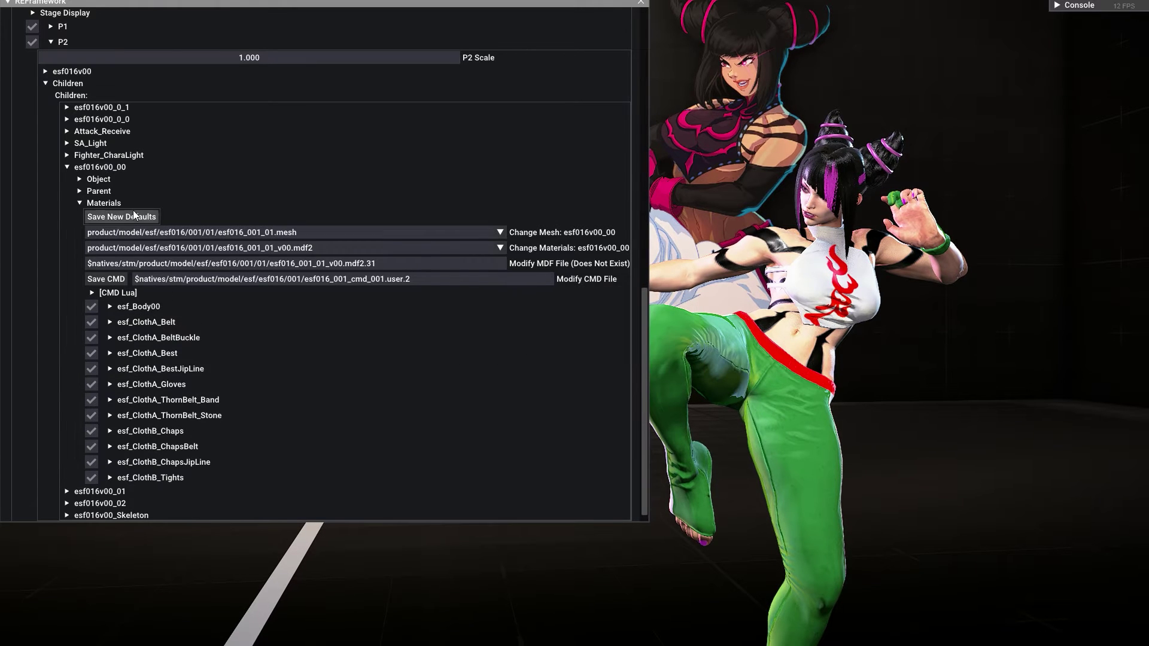
{"action": "left_click", "coordinate": [70, 167]}
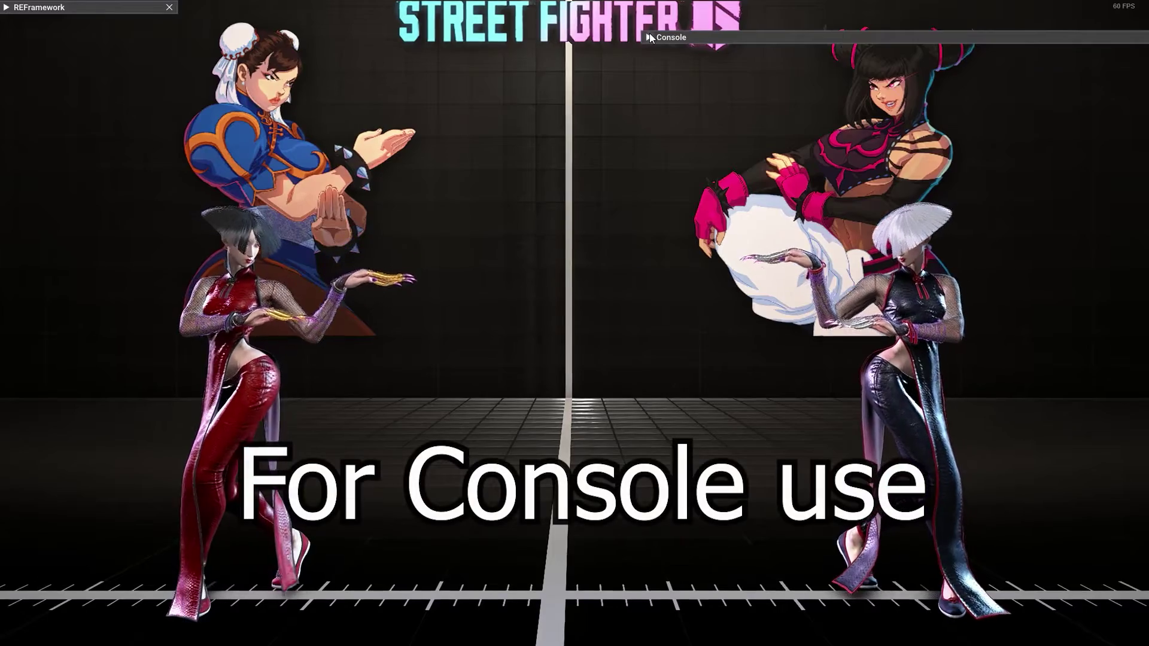
Move and expand the Console window, run the search /esf and expand its result list.
{"action": "left_click_drag", "start_coordinate": [716, 37], "coordinate": [637, 35]}
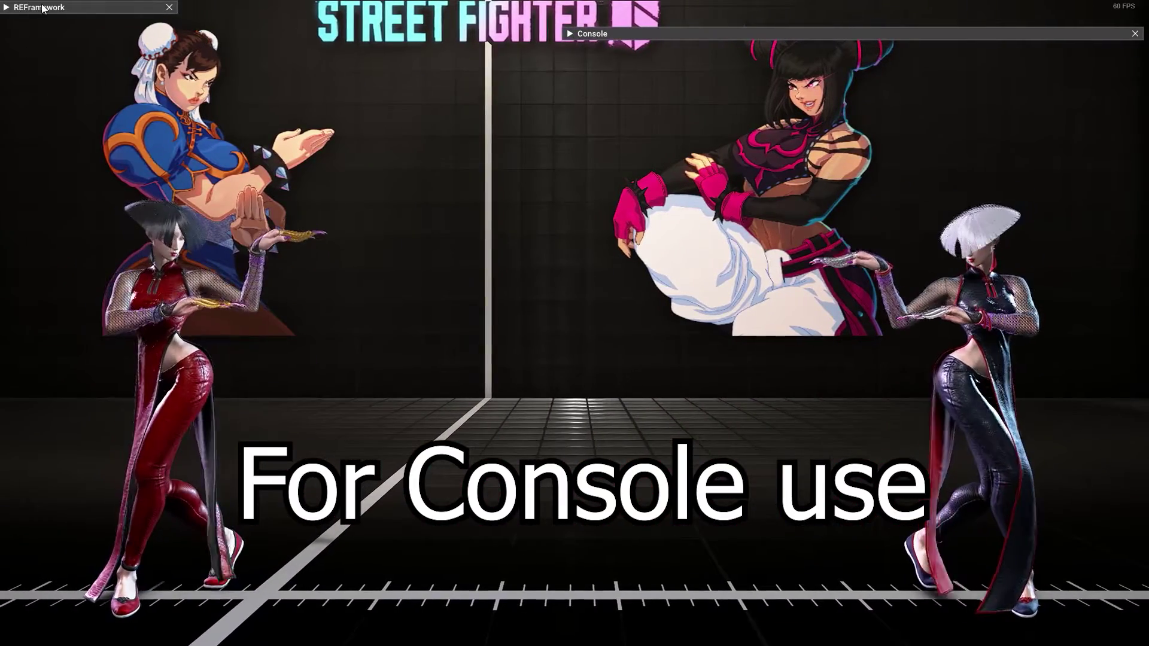
{"action": "left_click_drag", "start_coordinate": [603, 36], "coordinate": [545, 27]}
{"action": "left_click", "coordinate": [511, 25]}
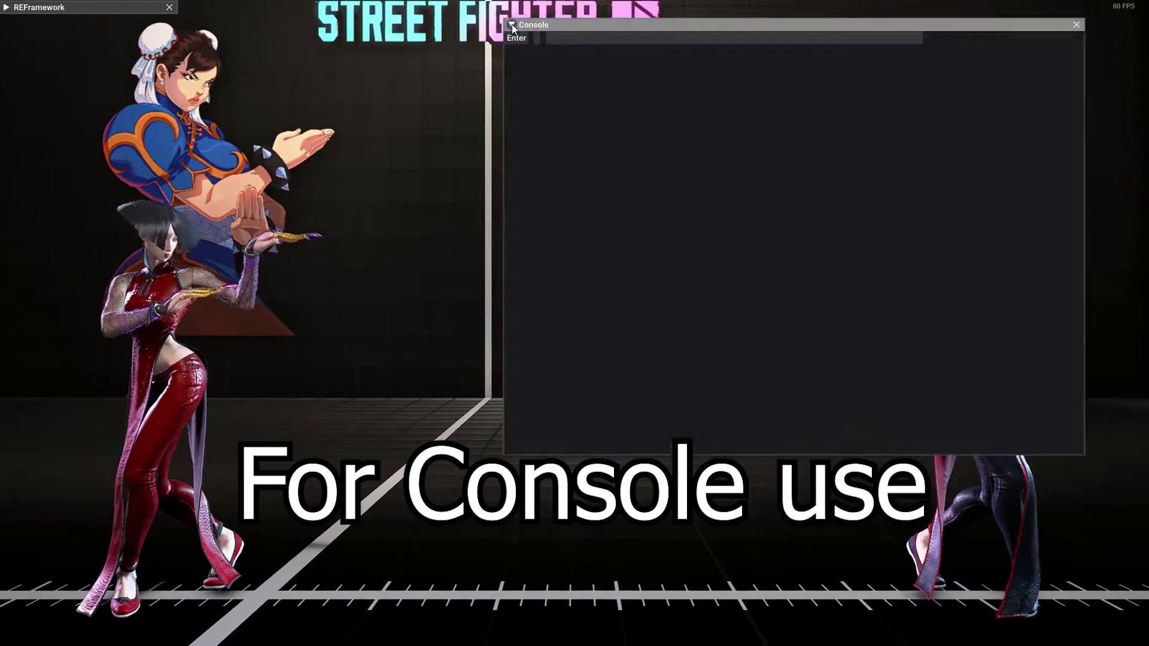
{"action": "left_click", "coordinate": [558, 37]}
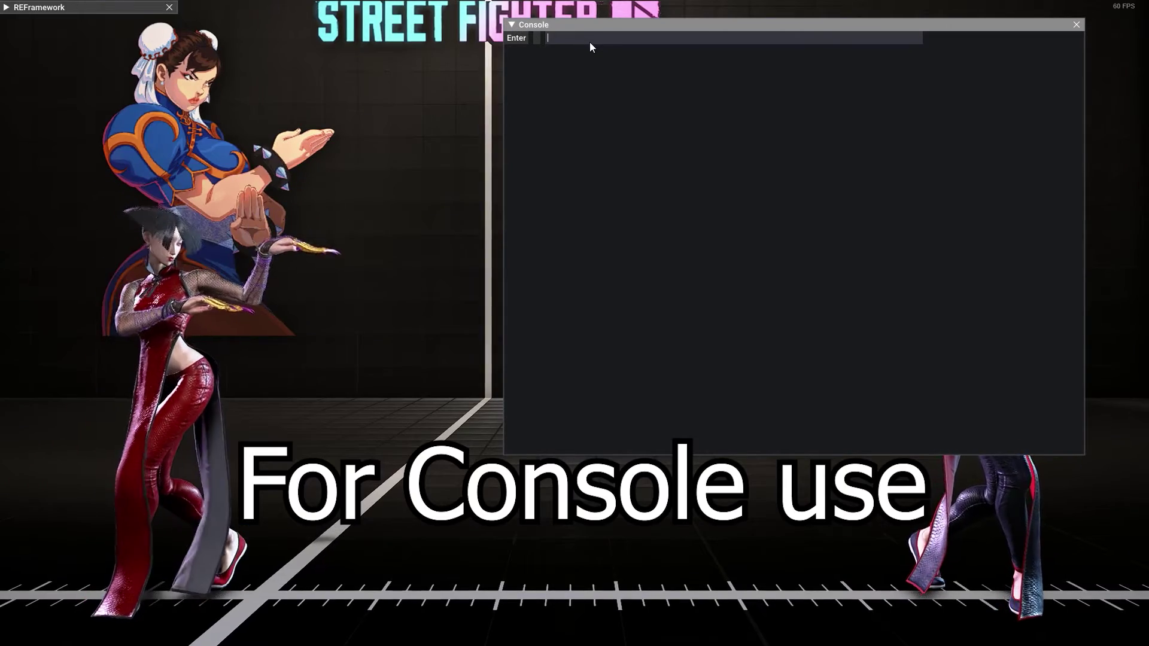
{"action": "type", "text": "/esf"}
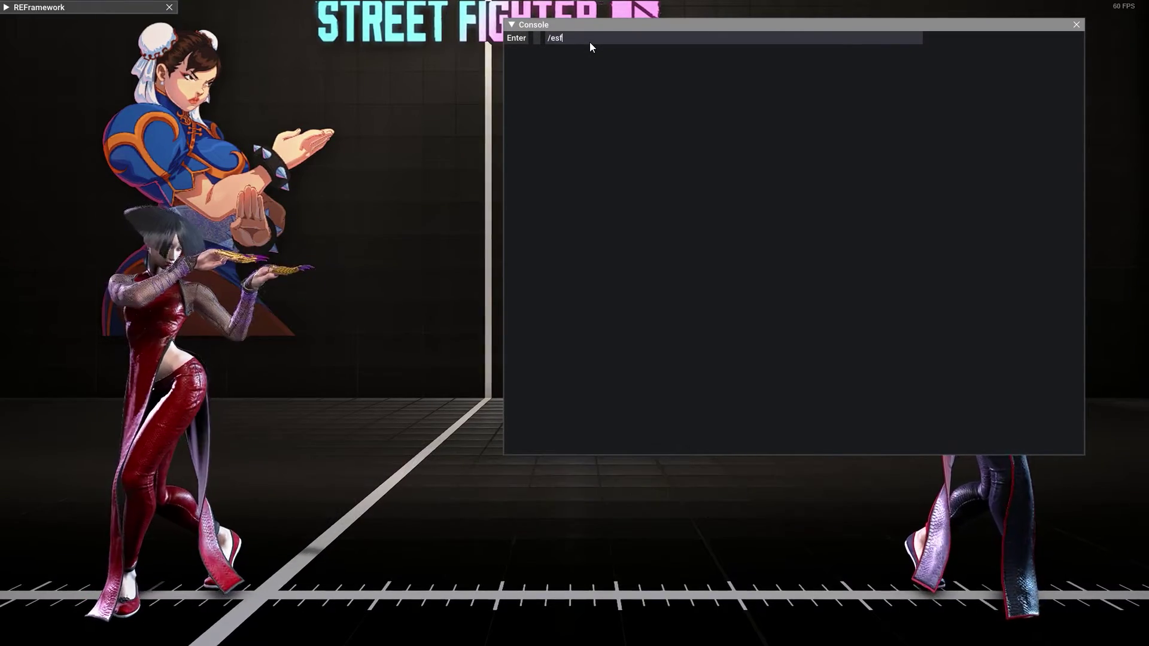
{"action": "left_click", "coordinate": [512, 40]}
{"action": "left_click", "coordinate": [512, 36]}
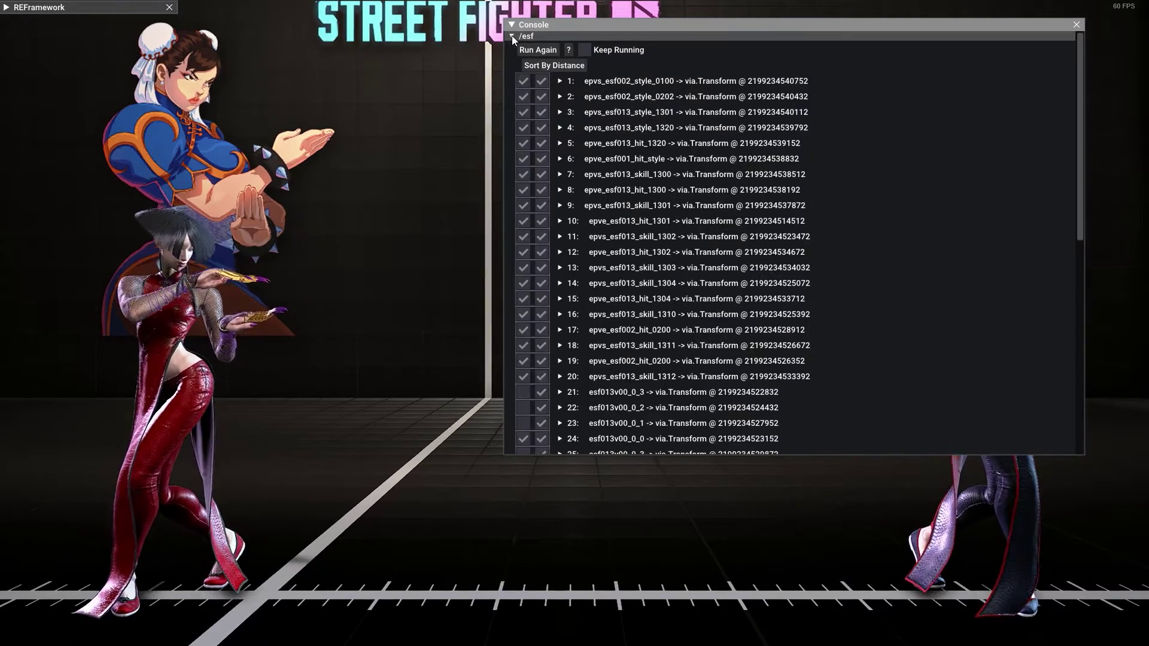
Switch Draw Self off and back on for entry 24, esf013v00_0_0, in the /esf results.
{"action": "scroll", "coordinate": [669, 114], "scroll_direction": "down", "scroll_amount": 1}
{"action": "scroll", "coordinate": [669, 113], "scroll_direction": "down", "scroll_amount": 5}
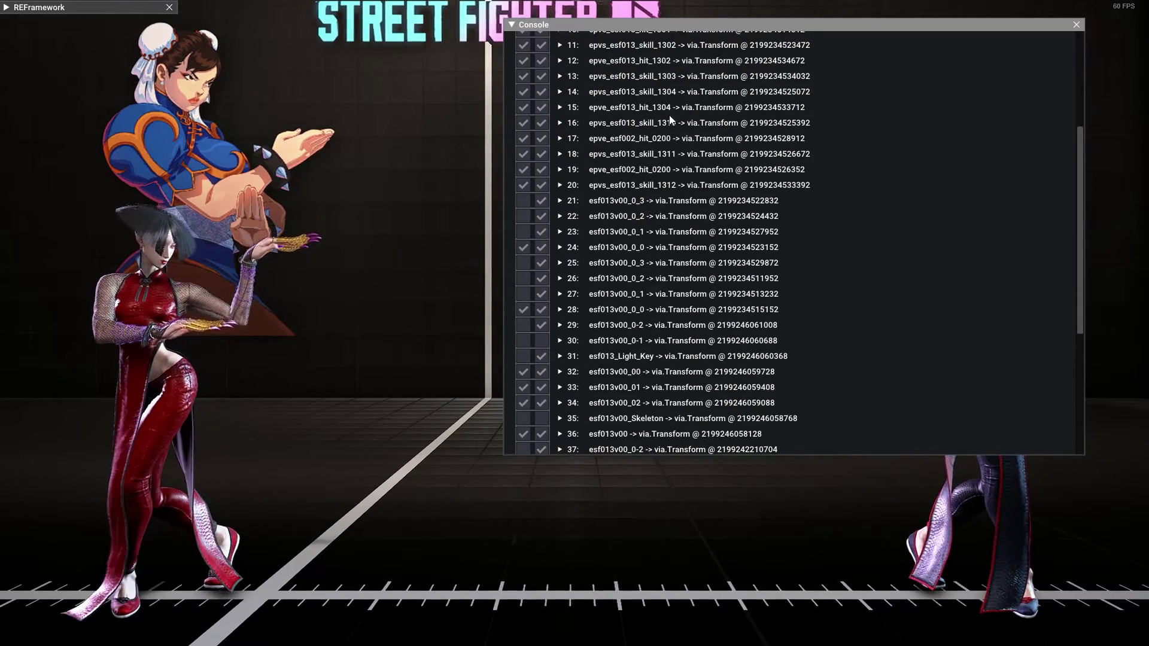
{"action": "scroll", "coordinate": [669, 118], "scroll_direction": "up", "scroll_amount": 2}
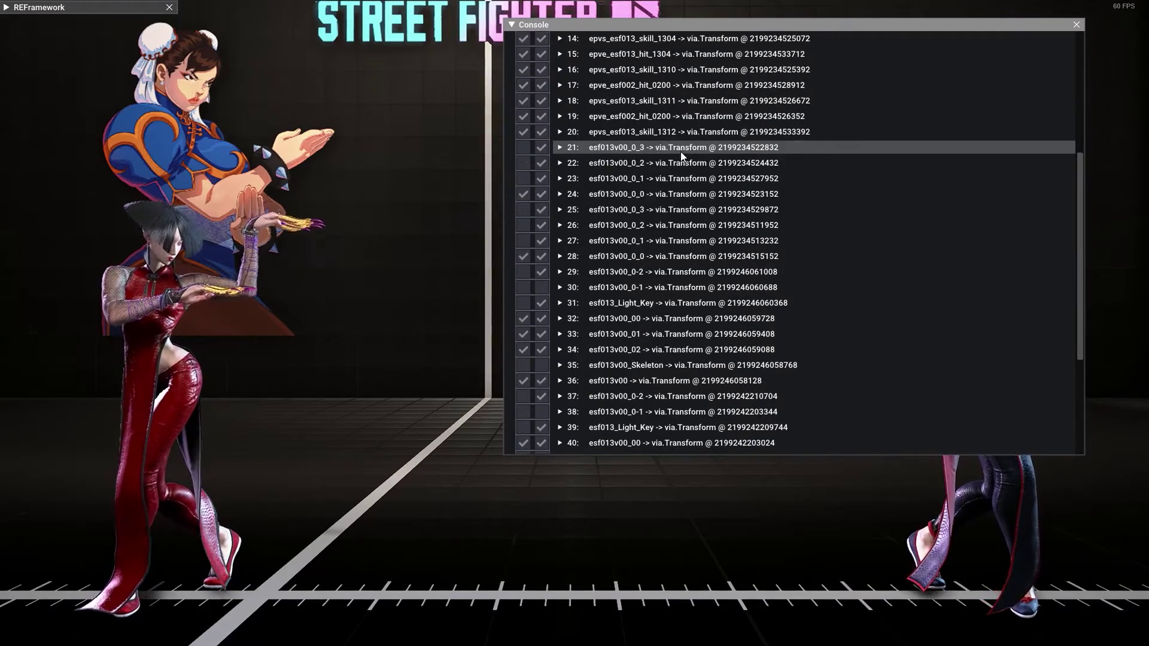
{"action": "left_click", "coordinate": [523, 194]}
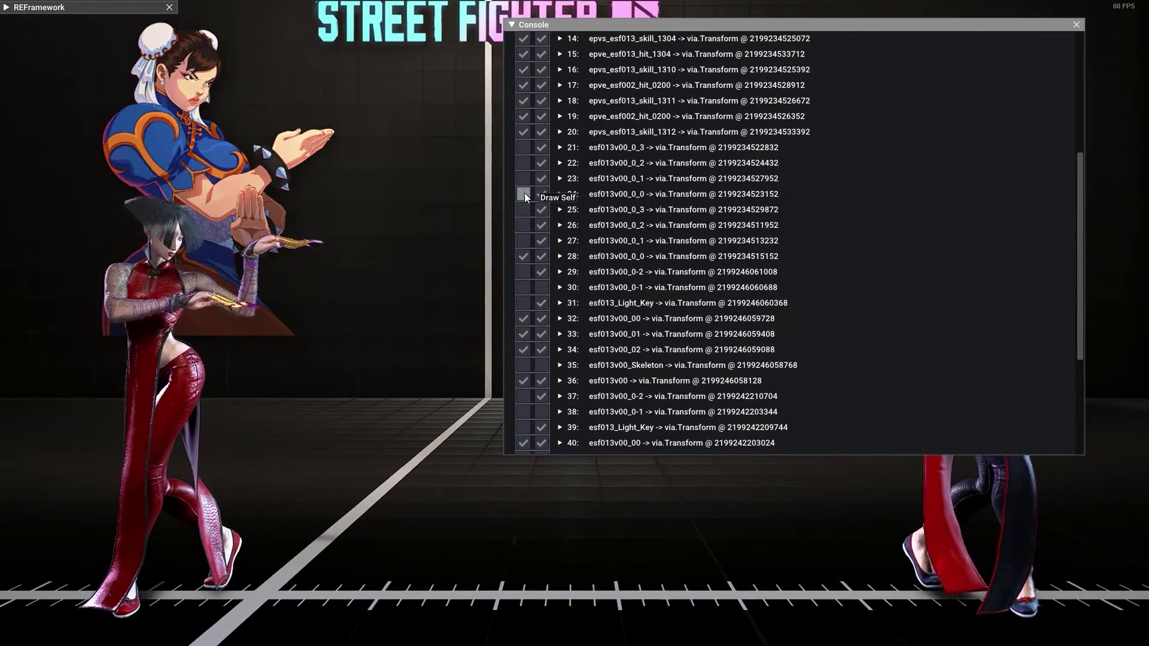
{"action": "left_click", "coordinate": [525, 194]}
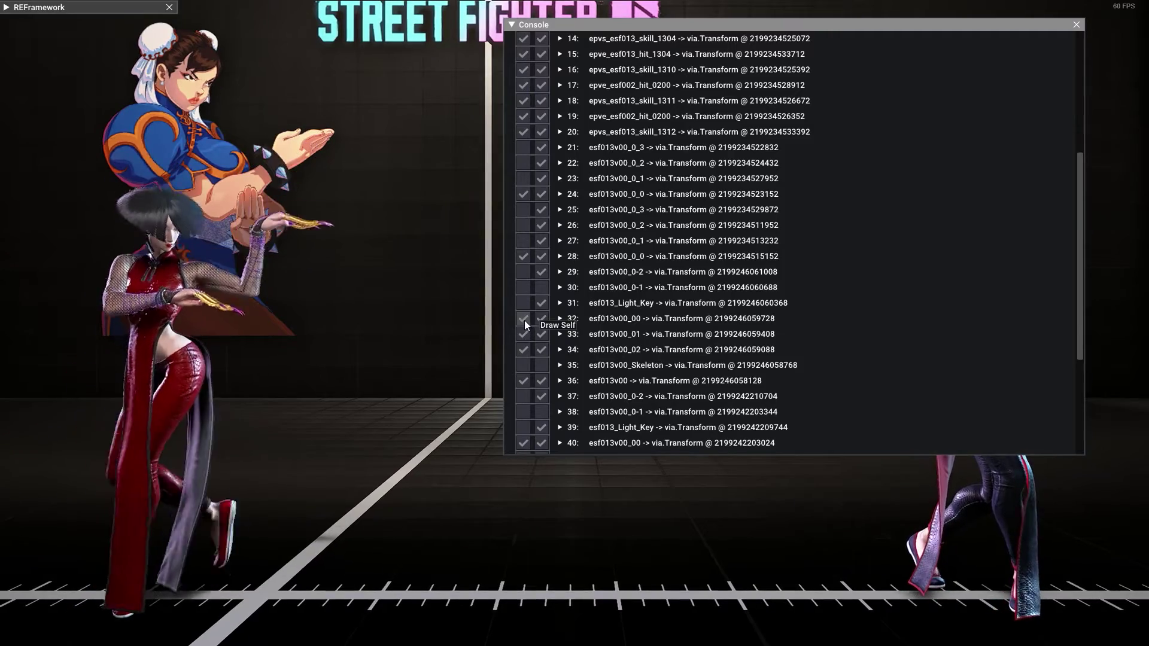
Expand entry 40, esf013v00_00, down through its GameObject and via.render.Mesh to the Materials list.
{"action": "scroll", "coordinate": [538, 326], "scroll_direction": "down", "scroll_amount": 3}
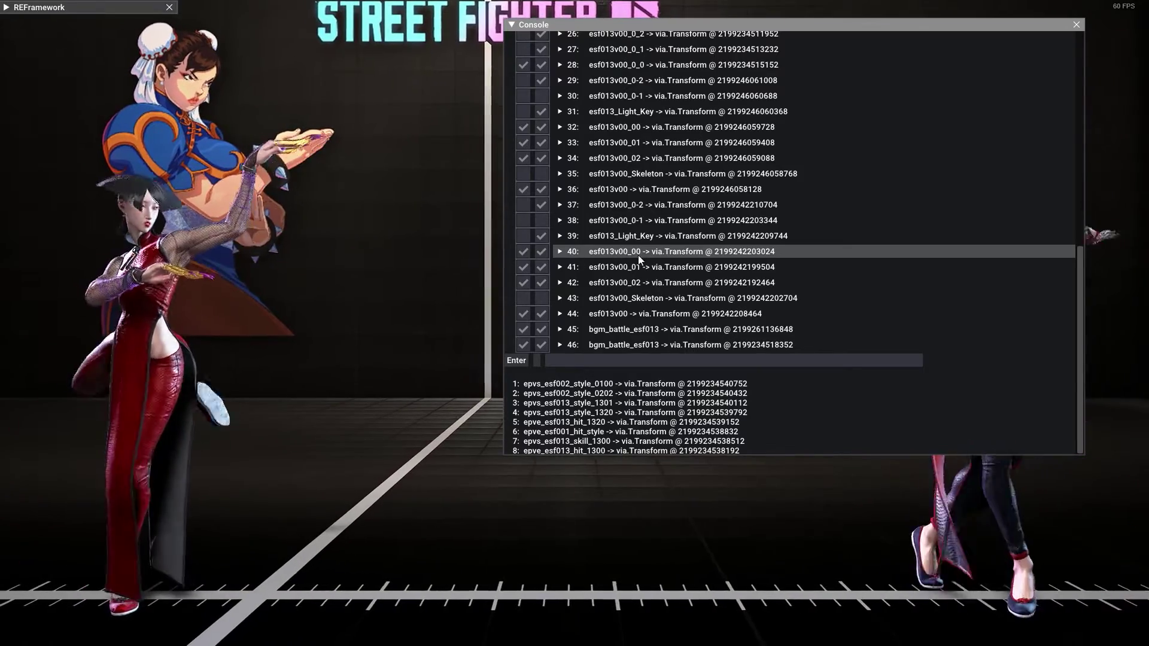
{"action": "left_click", "coordinate": [560, 252]}
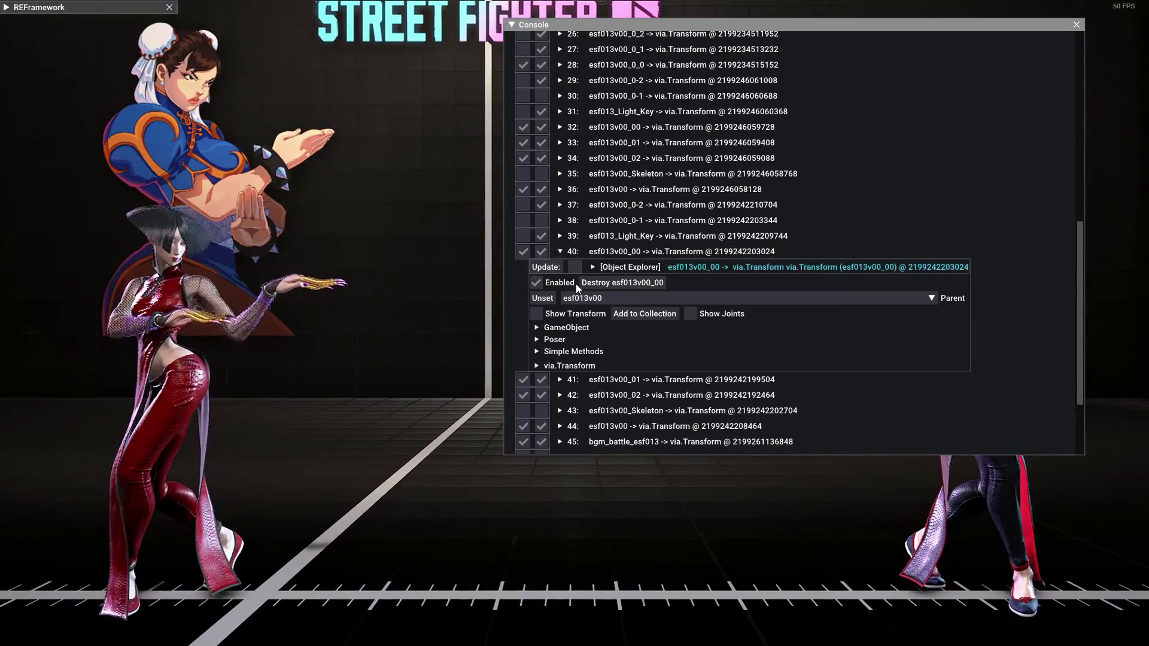
{"action": "left_click", "coordinate": [583, 327]}
{"action": "scroll", "coordinate": [583, 311], "scroll_direction": "down", "scroll_amount": 2}
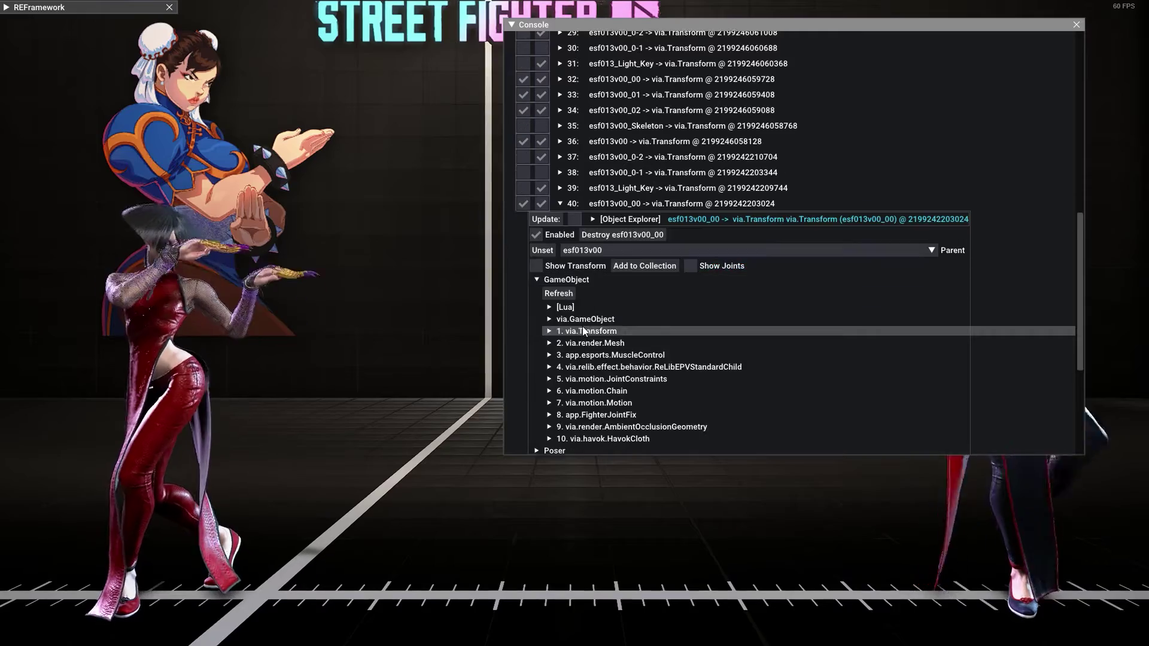
{"action": "left_click", "coordinate": [584, 296]}
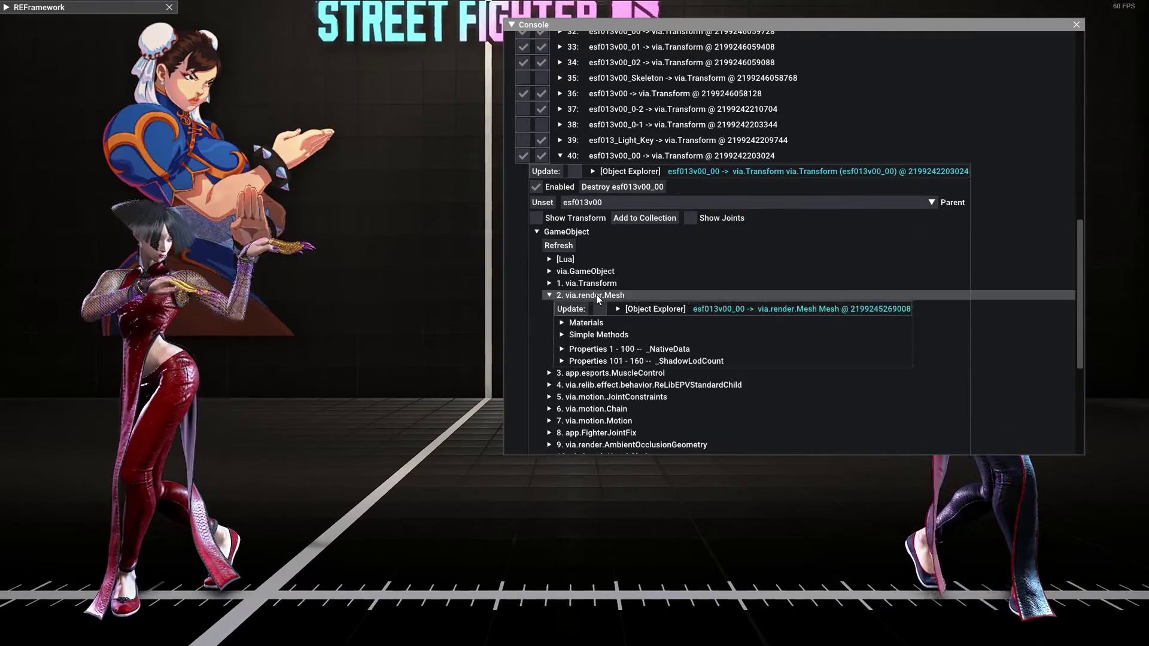
{"action": "scroll", "coordinate": [598, 301], "scroll_direction": "down", "scroll_amount": 1}
{"action": "left_click", "coordinate": [579, 276]}
{"action": "scroll", "coordinate": [580, 277], "scroll_direction": "down", "scroll_amount": 5}
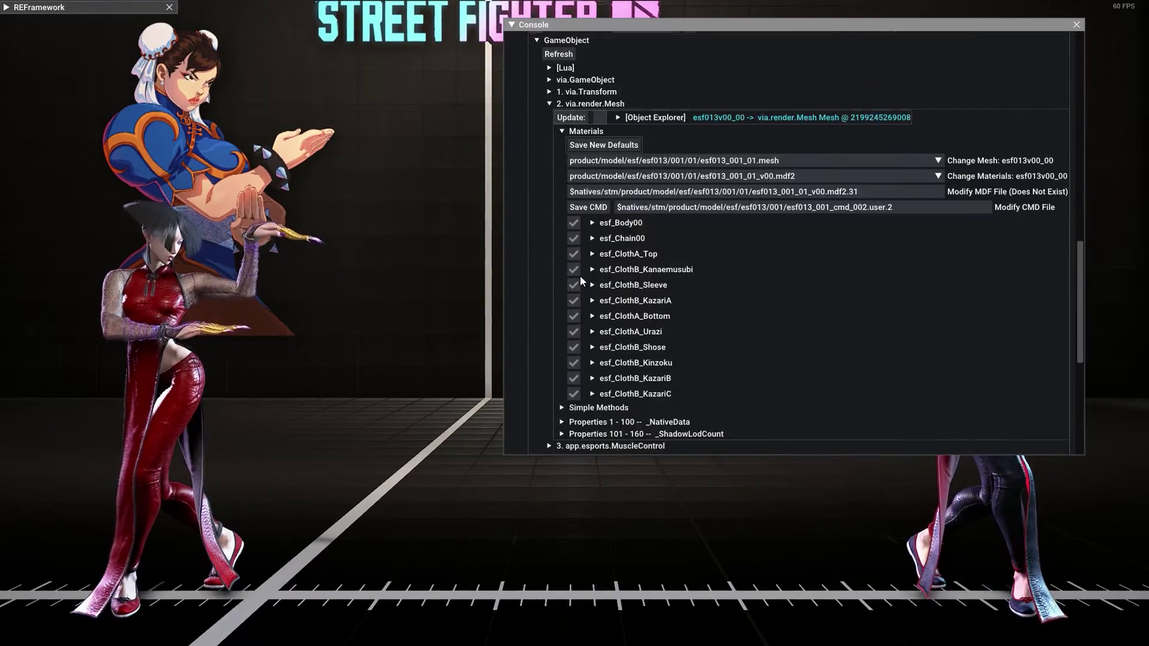
{"action": "scroll", "coordinate": [582, 280], "scroll_direction": "up", "scroll_amount": 2}
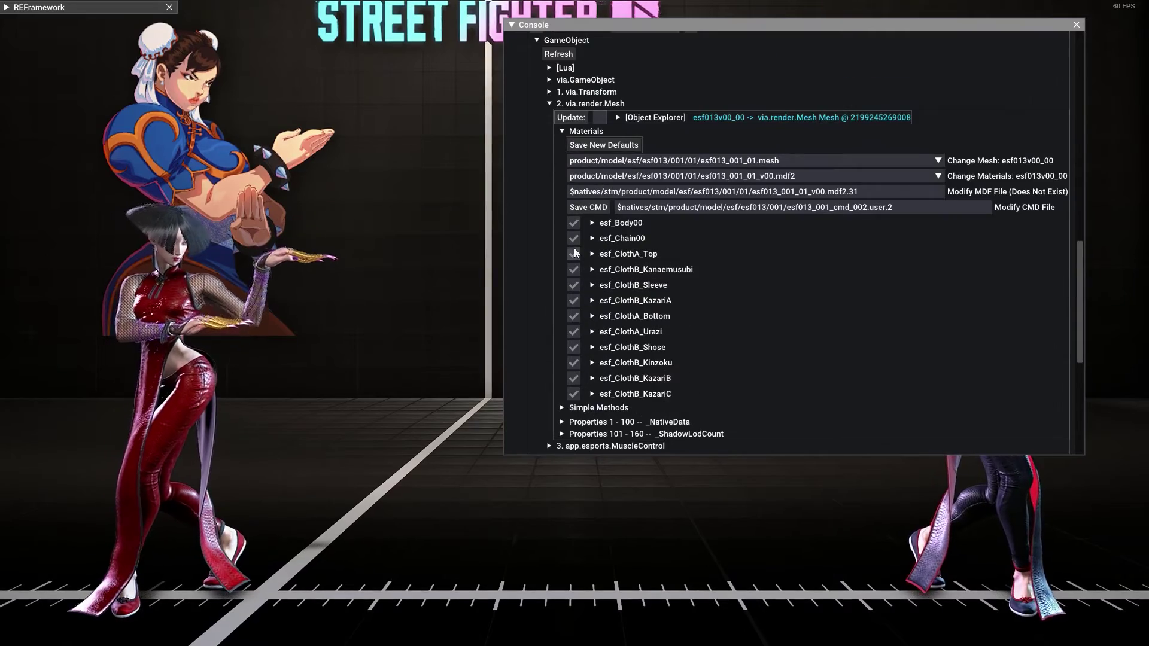
Expand the esf_ClothA_Top material and set its CustomizeColor_1 to grey (R 0.641, G 0.641, B 0.641).
{"action": "left_click", "coordinate": [573, 238]}
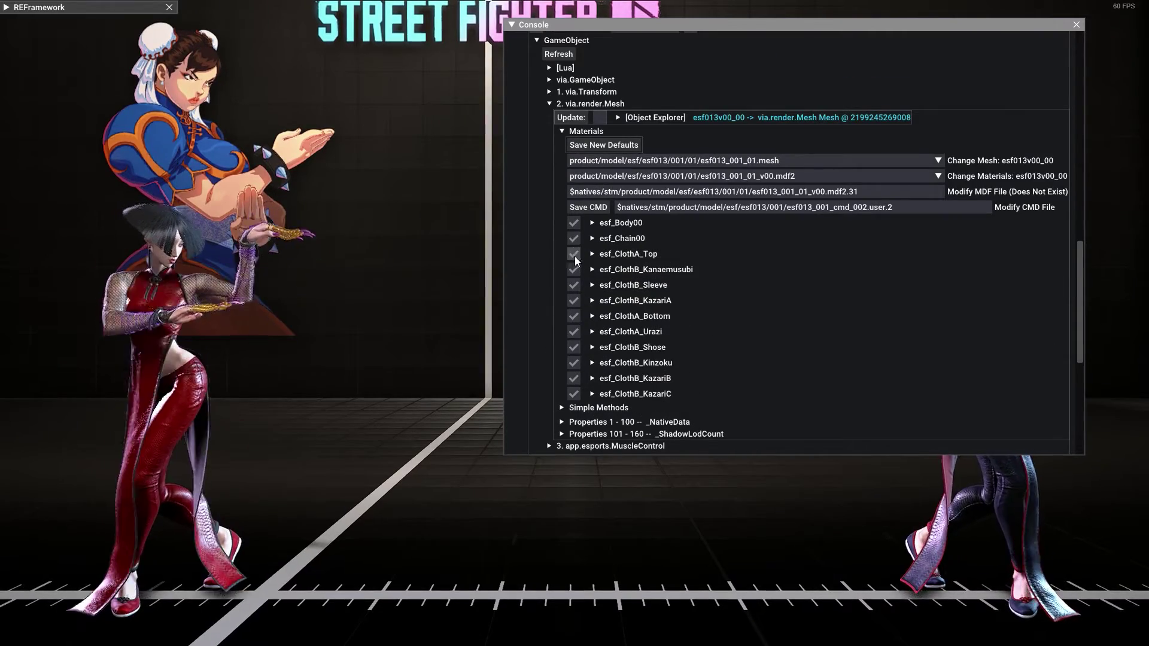
{"action": "left_click", "coordinate": [589, 254]}
{"action": "scroll", "coordinate": [981, 278], "scroll_direction": "down", "scroll_amount": 6}
{"action": "scroll", "coordinate": [981, 278], "scroll_direction": "down", "scroll_amount": 2}
{"action": "left_click", "coordinate": [951, 323]}
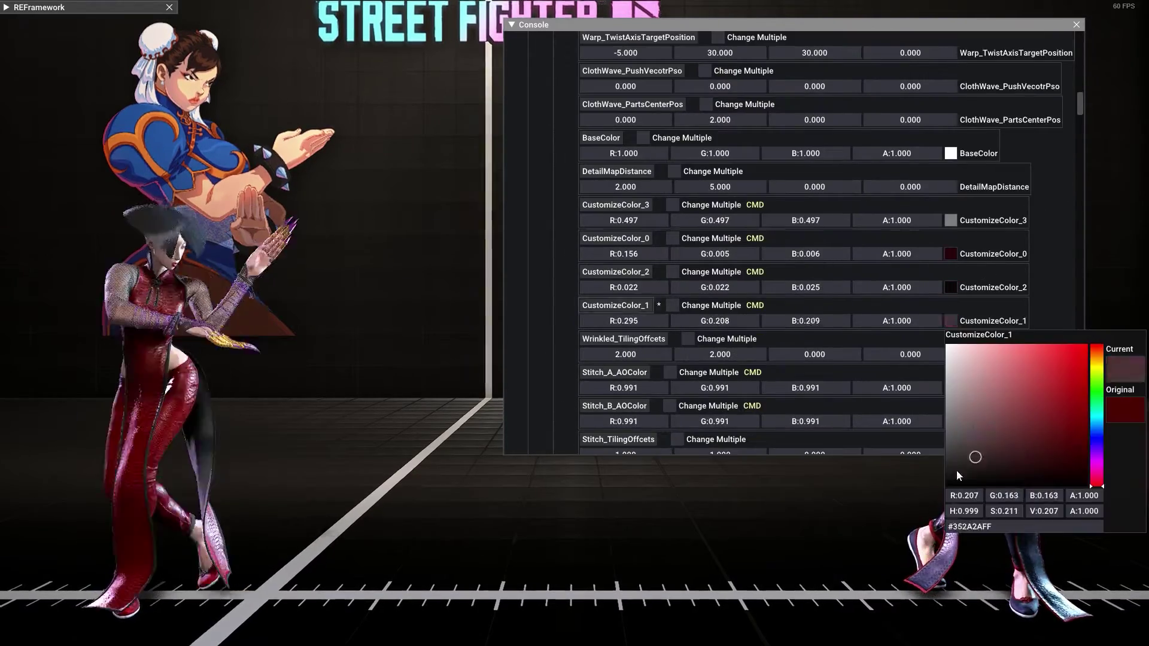
{"action": "left_click_drag", "start_coordinate": [925, 479], "coordinate": [939, 395]}
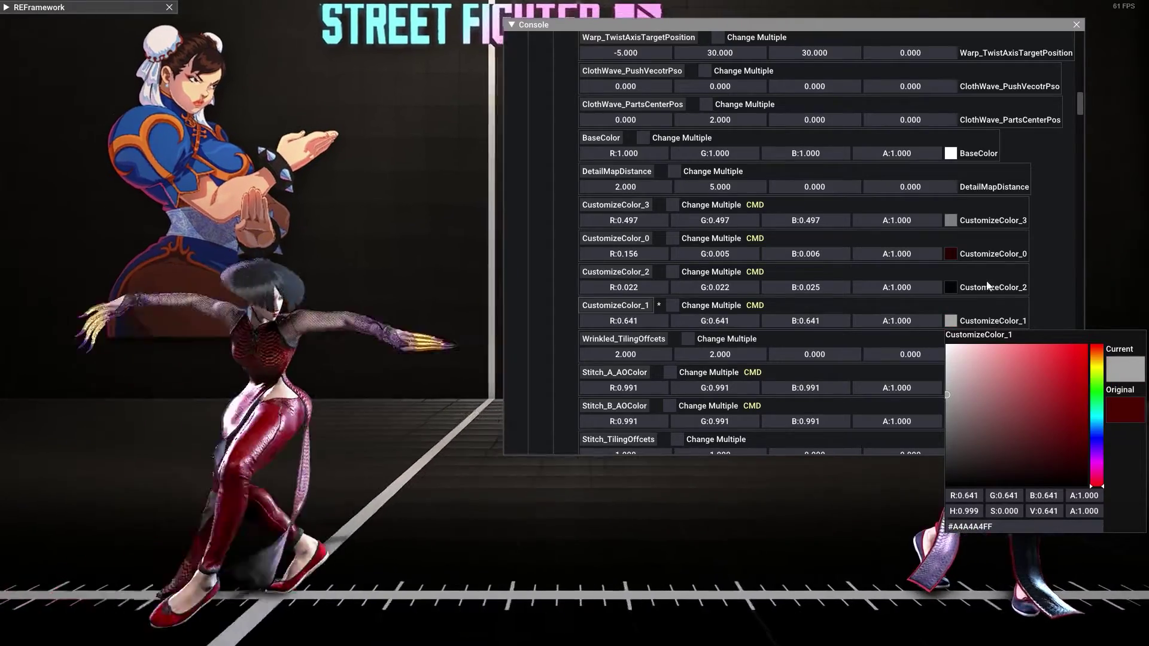
{"action": "left_click", "coordinate": [1007, 271]}
Set CustomizeColor_0 of esf_ClothA_Top to black (R 0.000, G 0.000, B 0.000).
{"action": "left_click", "coordinate": [950, 253]}
{"action": "left_click_drag", "start_coordinate": [995, 315], "coordinate": [1084, 418]}
{"action": "left_click", "coordinate": [1046, 260]}
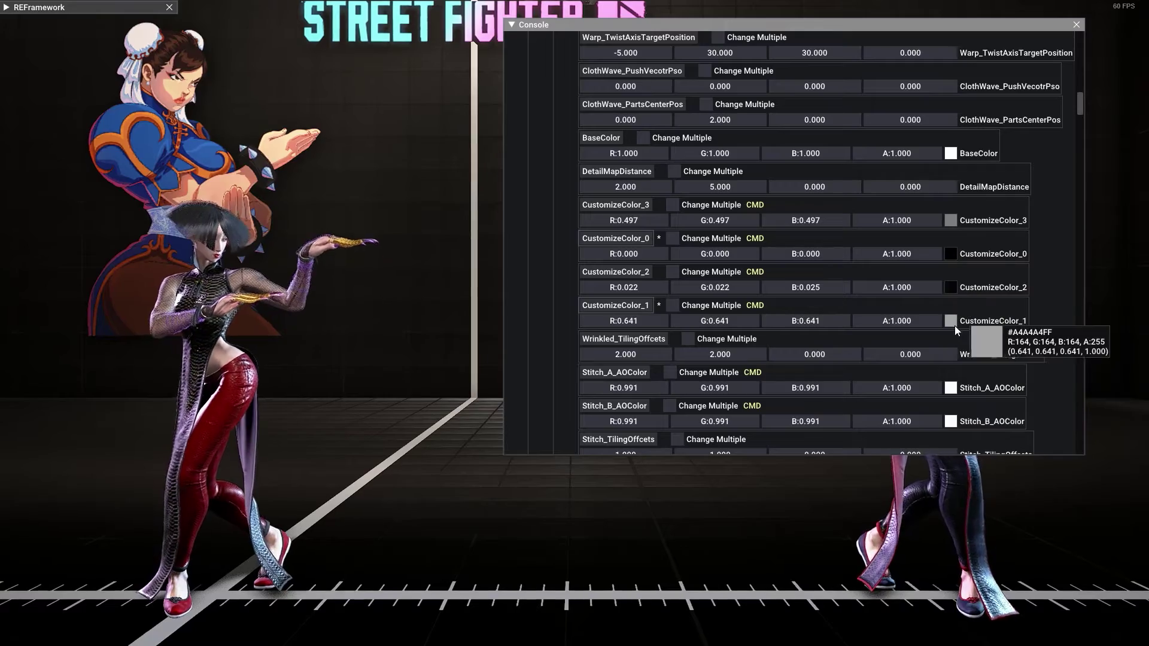
Change CustomizeColor_1 of esf_ClothA_Top to a bright red and collapse the material.
{"action": "left_click", "coordinate": [950, 321]}
{"action": "left_click", "coordinate": [1047, 364]}
{"action": "left_click", "coordinate": [1064, 299]}
{"action": "scroll", "coordinate": [964, 297], "scroll_direction": "up", "scroll_amount": 5}
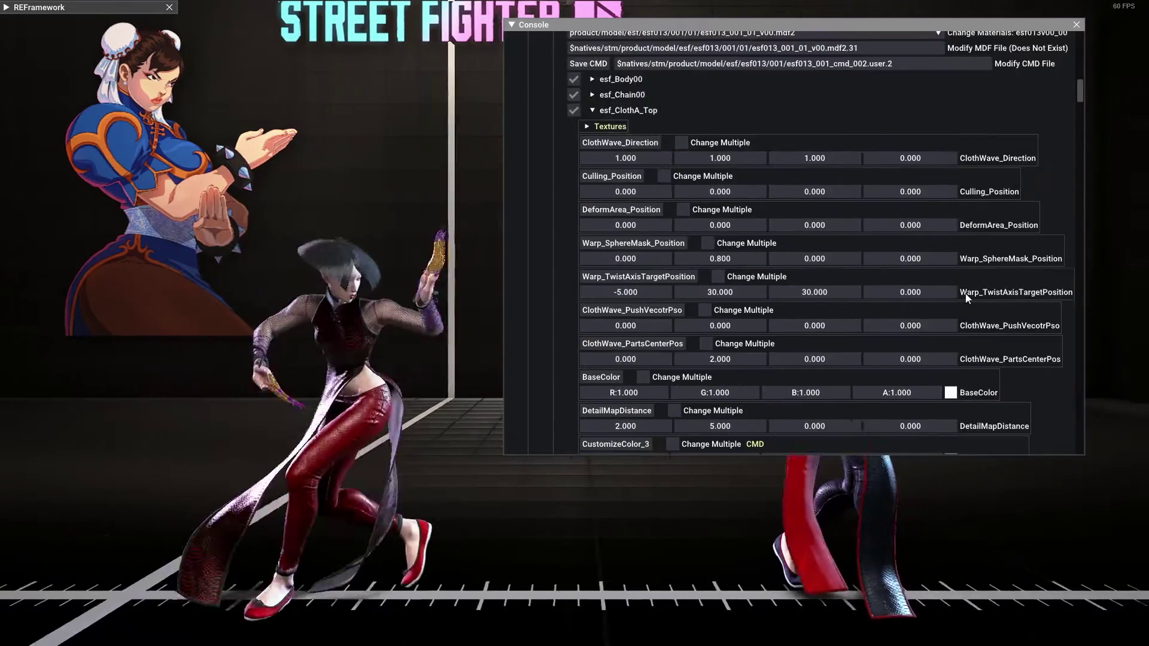
{"action": "scroll", "coordinate": [963, 297], "scroll_direction": "up", "scroll_amount": 4}
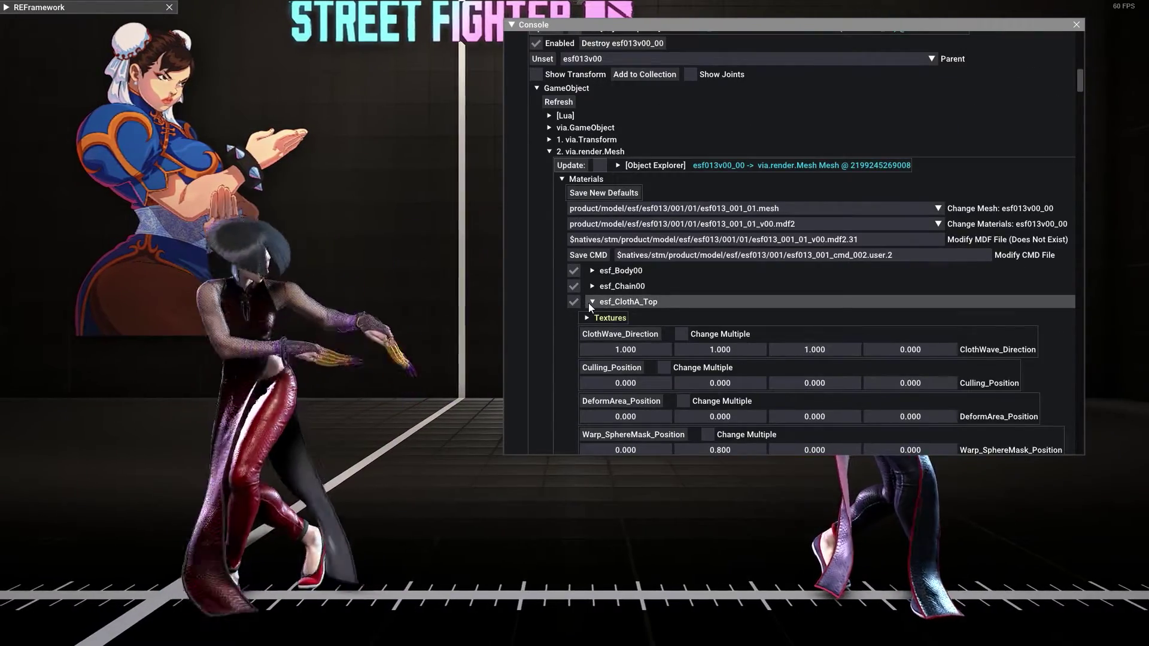
{"action": "left_click", "coordinate": [590, 302]}
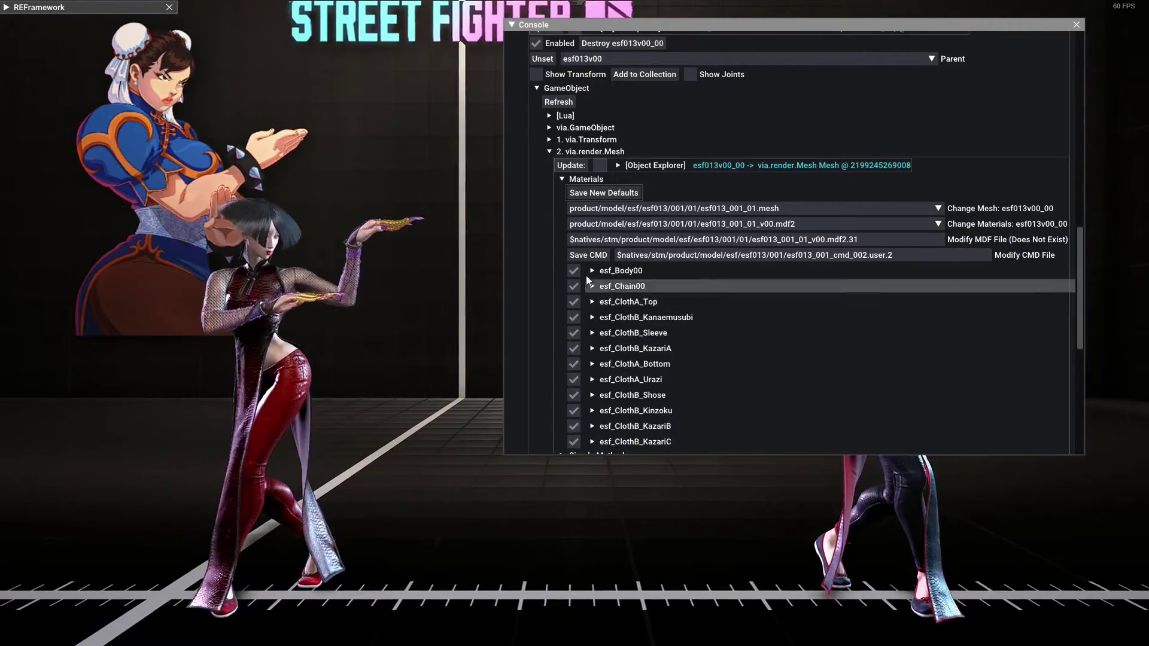
Collapse the mesh component of esf013v00_00 and open the Materials list under via.render.Mesh of entry 41, esf013v00_01.
{"action": "left_click", "coordinate": [550, 152]}
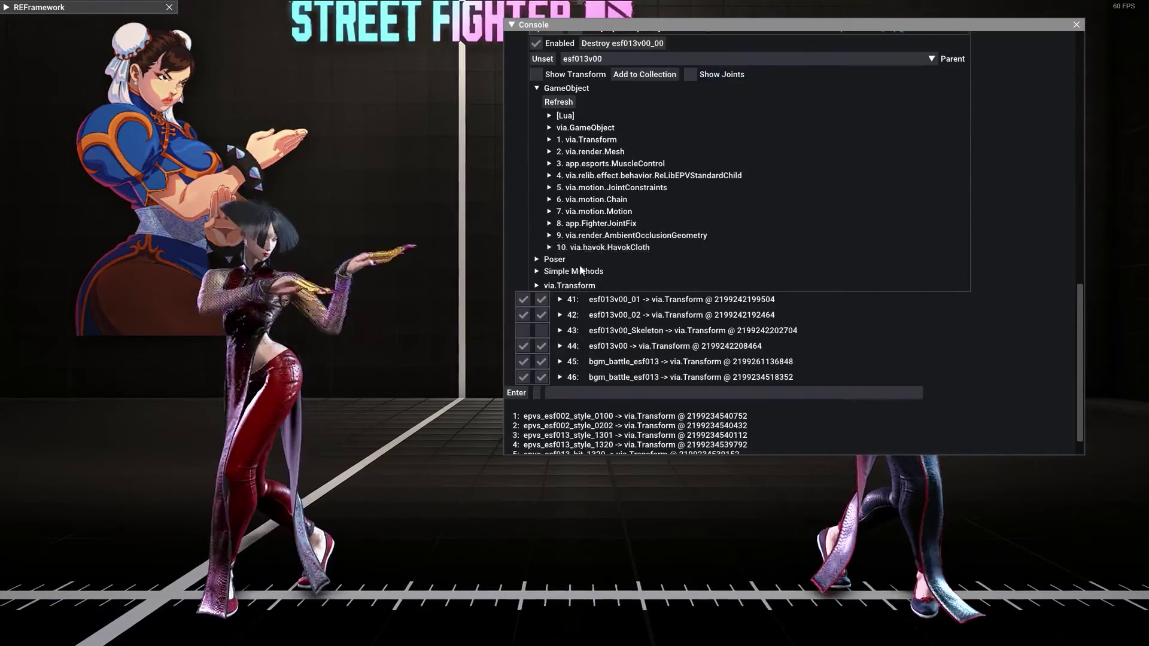
{"action": "left_click", "coordinate": [561, 300]}
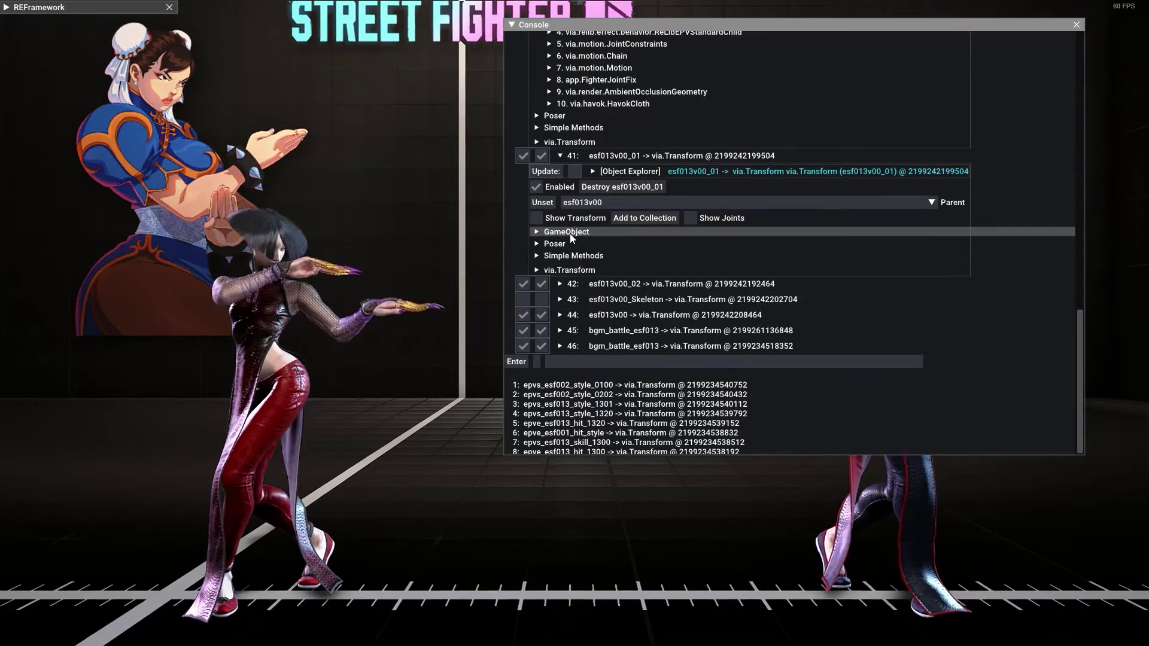
{"action": "left_click", "coordinate": [569, 233]}
{"action": "left_click", "coordinate": [594, 293]}
{"action": "scroll", "coordinate": [607, 243], "scroll_direction": "down", "scroll_amount": 2}
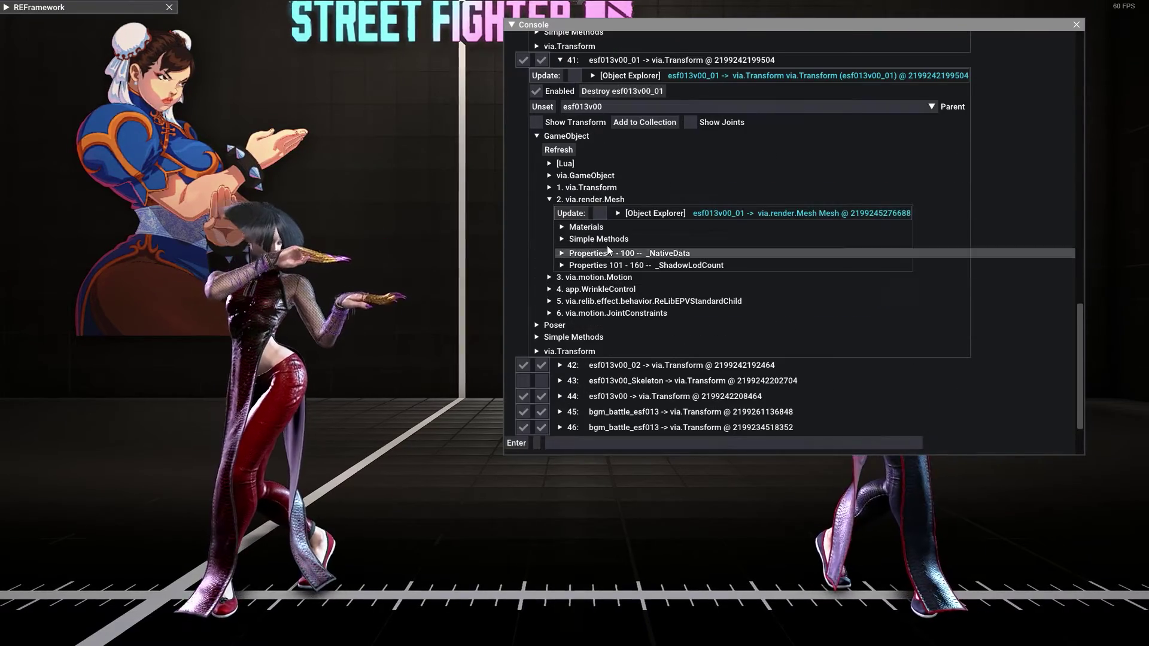
{"action": "left_click", "coordinate": [584, 228]}
{"action": "scroll", "coordinate": [585, 233], "scroll_direction": "down", "scroll_amount": 2}
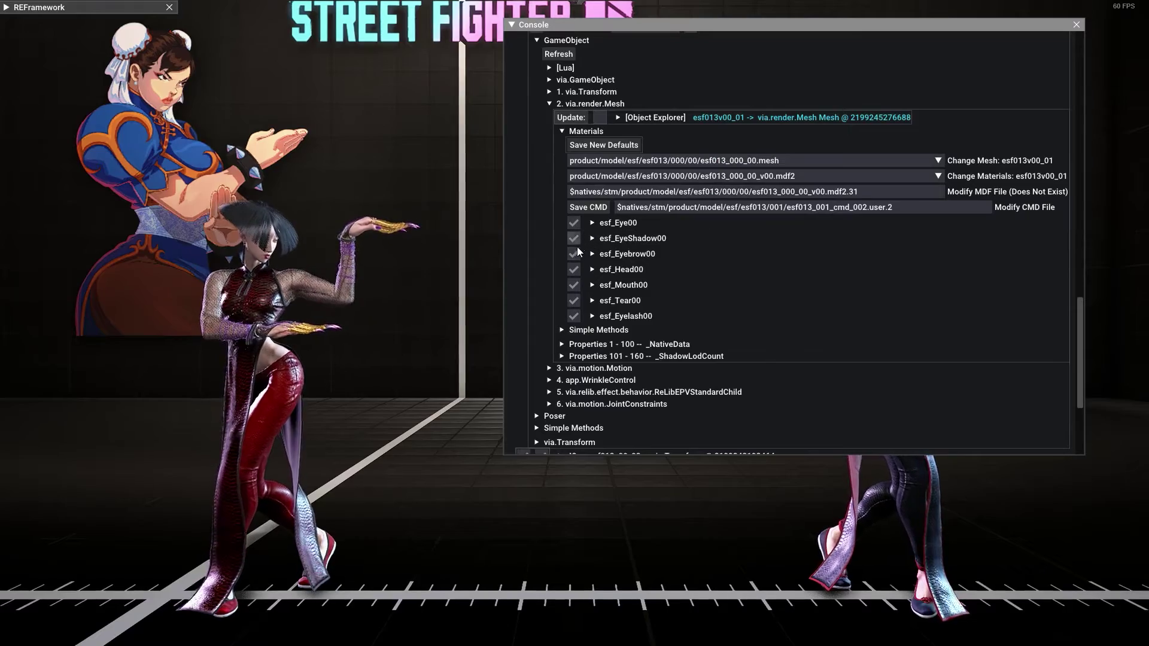
{"action": "scroll", "coordinate": [602, 284], "scroll_direction": "up", "scroll_amount": 2}
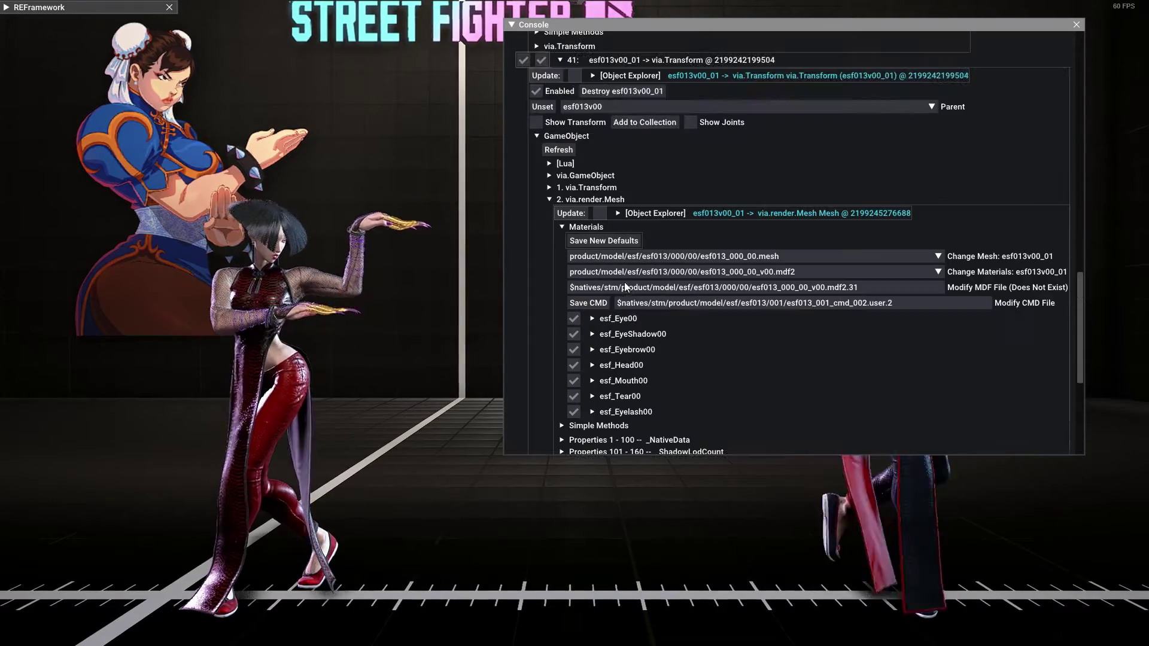
{"action": "scroll", "coordinate": [642, 306], "scroll_direction": "up", "scroll_amount": 12}
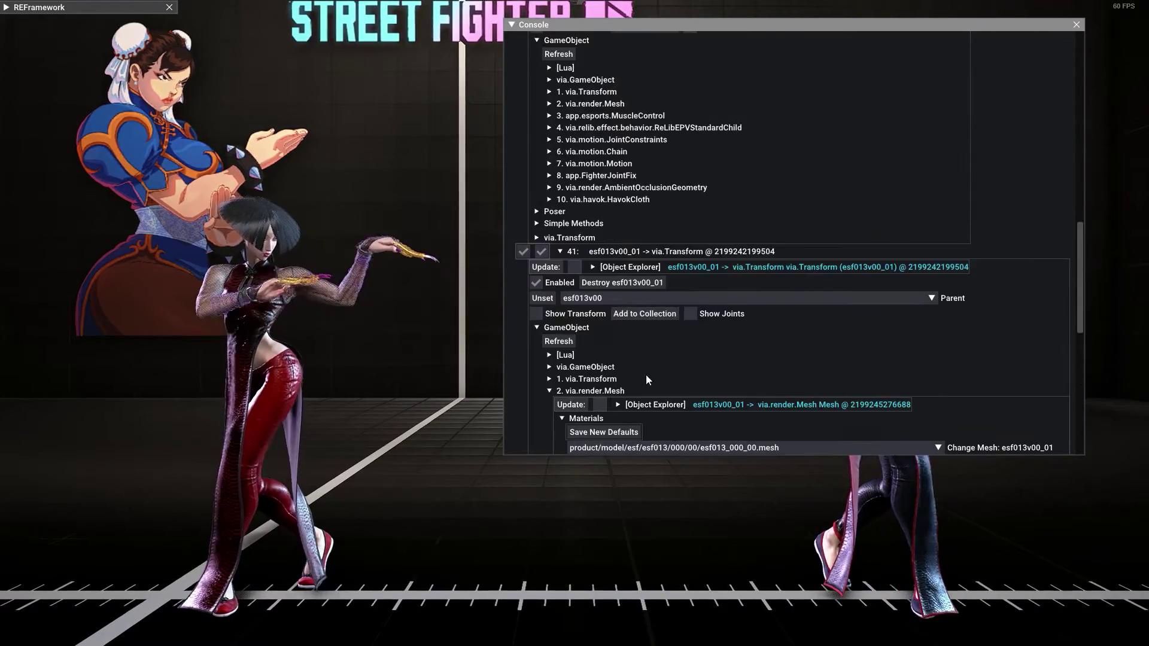
{"action": "scroll", "coordinate": [643, 351], "scroll_direction": "down", "scroll_amount": 3}
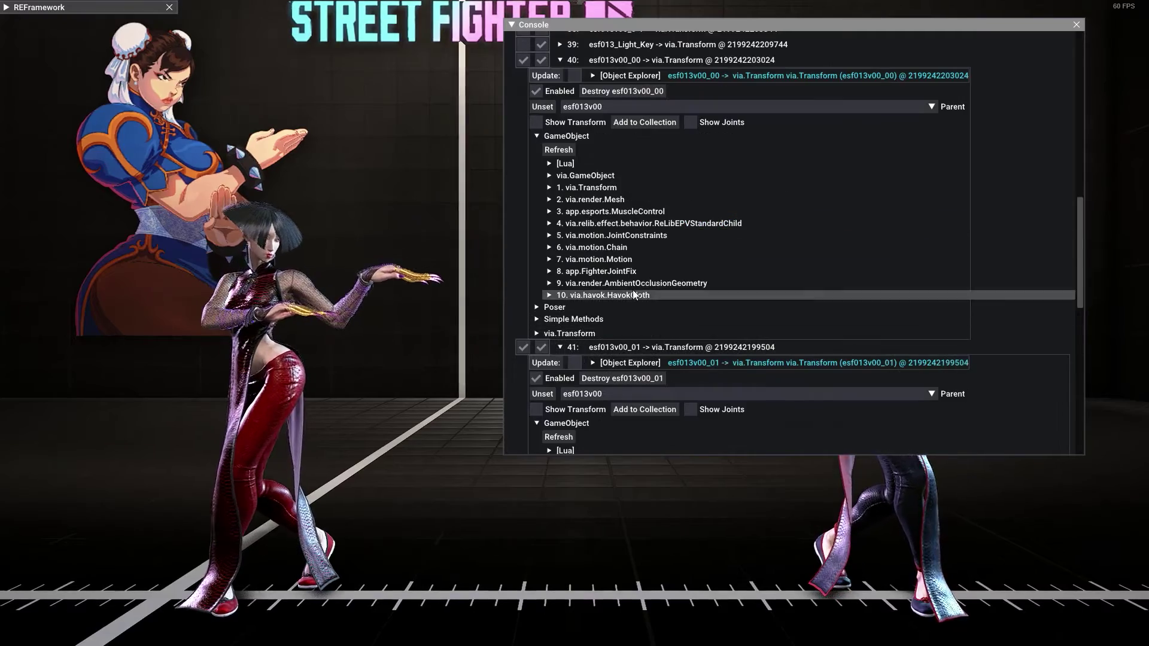
{"action": "scroll", "coordinate": [617, 298], "scroll_direction": "up", "scroll_amount": 4}
{"action": "scroll", "coordinate": [650, 318], "scroll_direction": "up", "scroll_amount": 3}
{"action": "scroll", "coordinate": [694, 303], "scroll_direction": "down", "scroll_amount": 8}
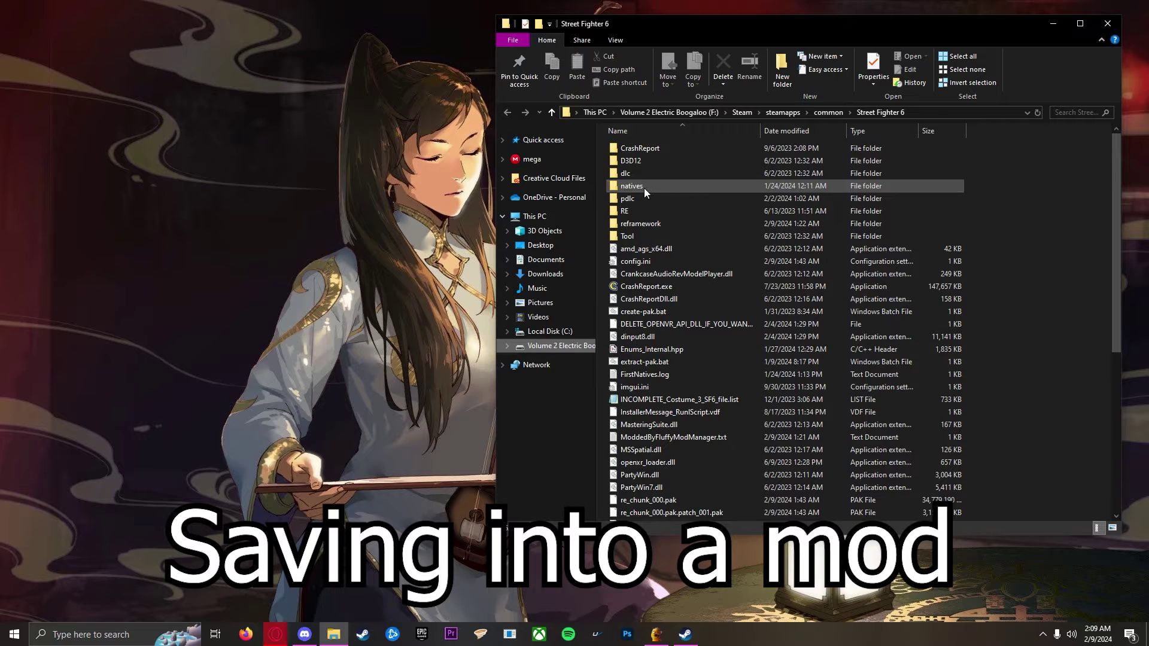
In File Explorer, open natives > stm > product > model > esf within the Street Fighter 6 folder.
{"action": "double_click", "coordinate": [644, 188]}
{"action": "double_click", "coordinate": [637, 153]}
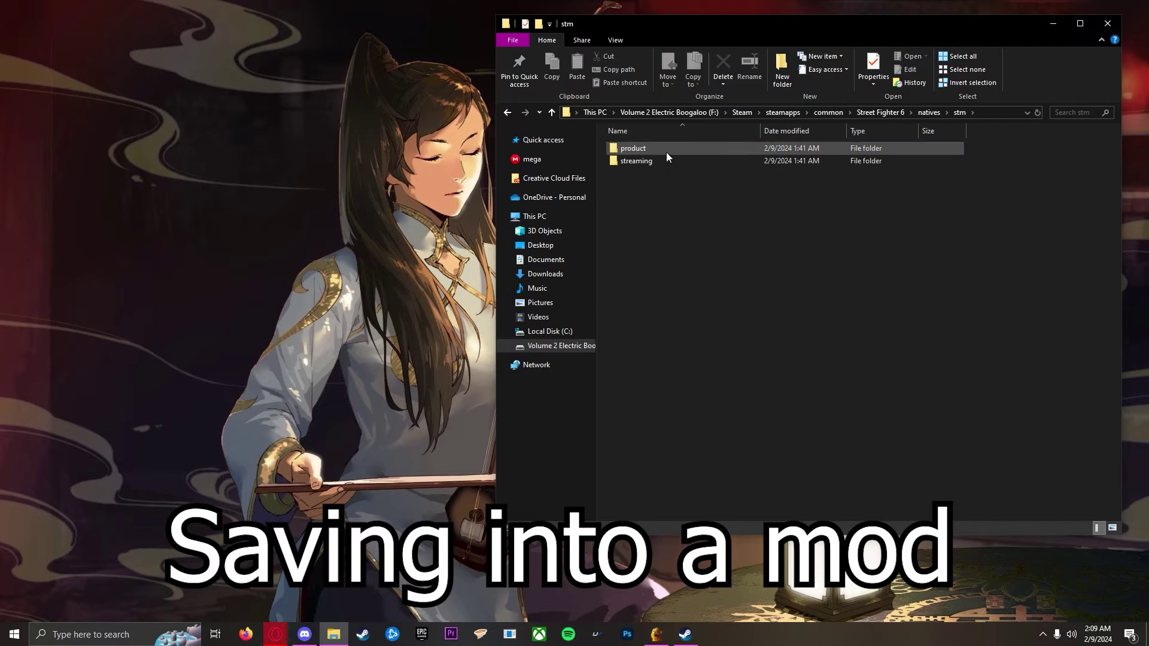
{"action": "double_click", "coordinate": [630, 151]}
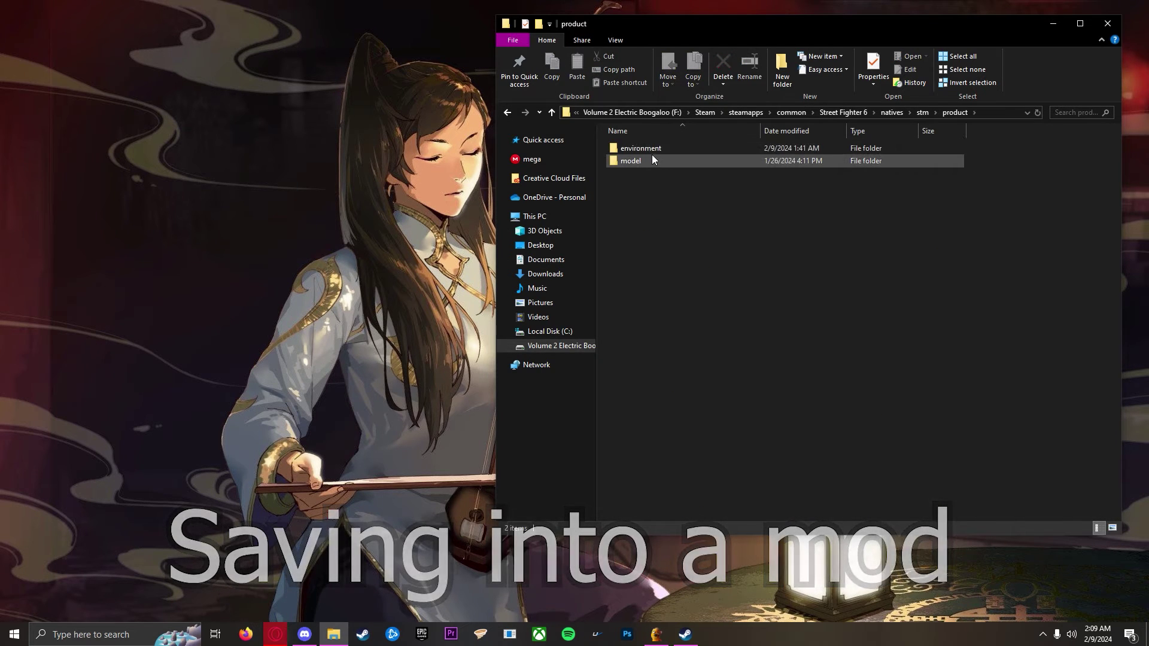
{"action": "double_click", "coordinate": [651, 159]}
{"action": "left_click", "coordinate": [632, 153]}
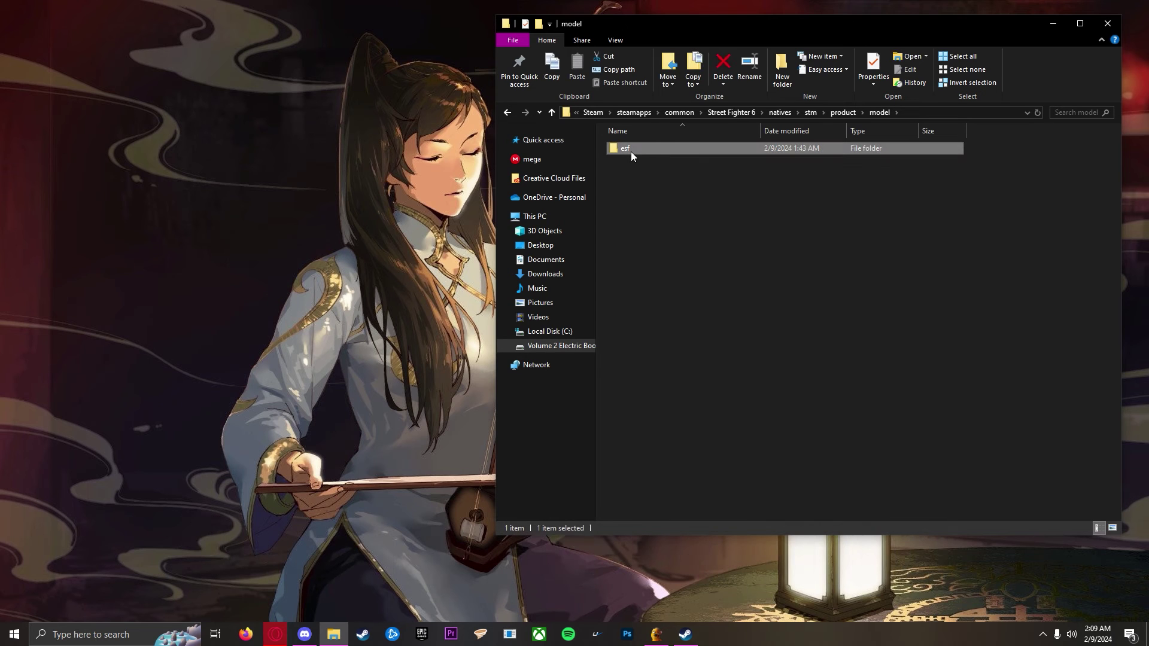
{"action": "left_click", "coordinate": [630, 152]}
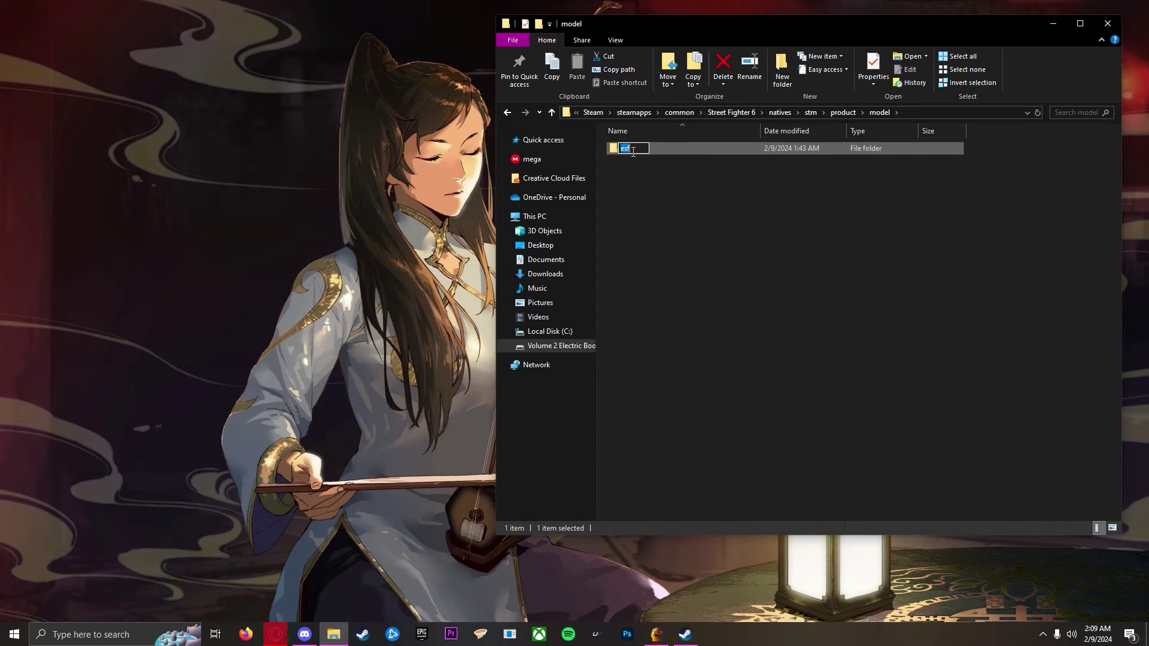
{"action": "double_click", "coordinate": [678, 146]}
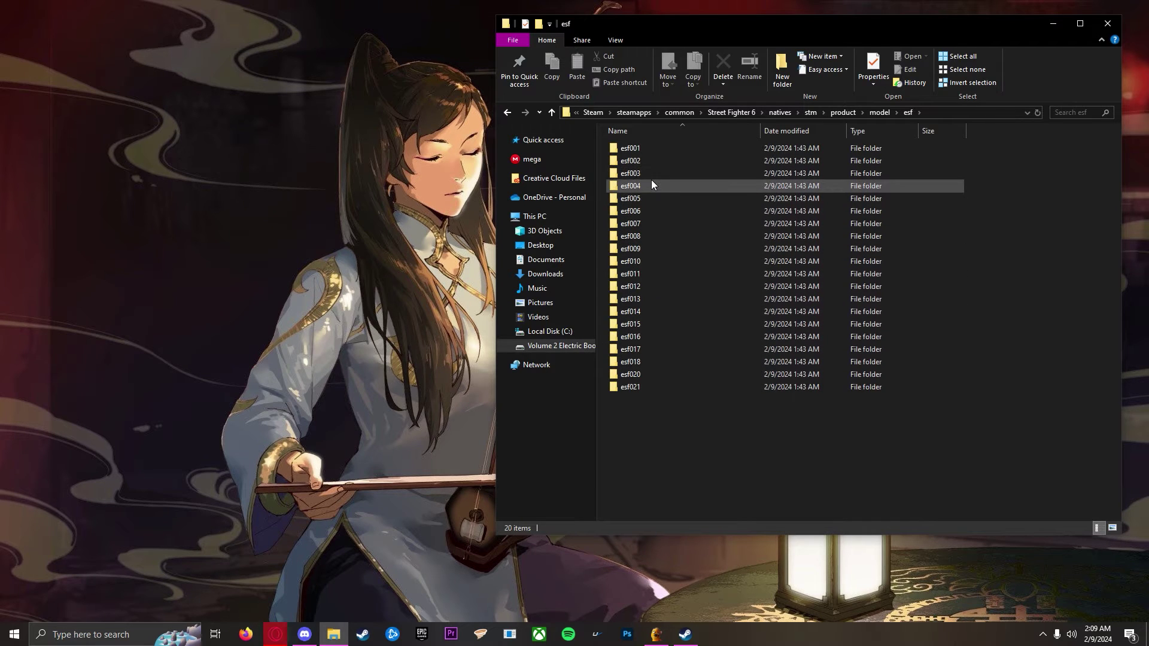
Look into the esf013 and esf004 character folders to examine their numbered costume subfolders, and return to the esf folder.
{"action": "double_click", "coordinate": [639, 300]}
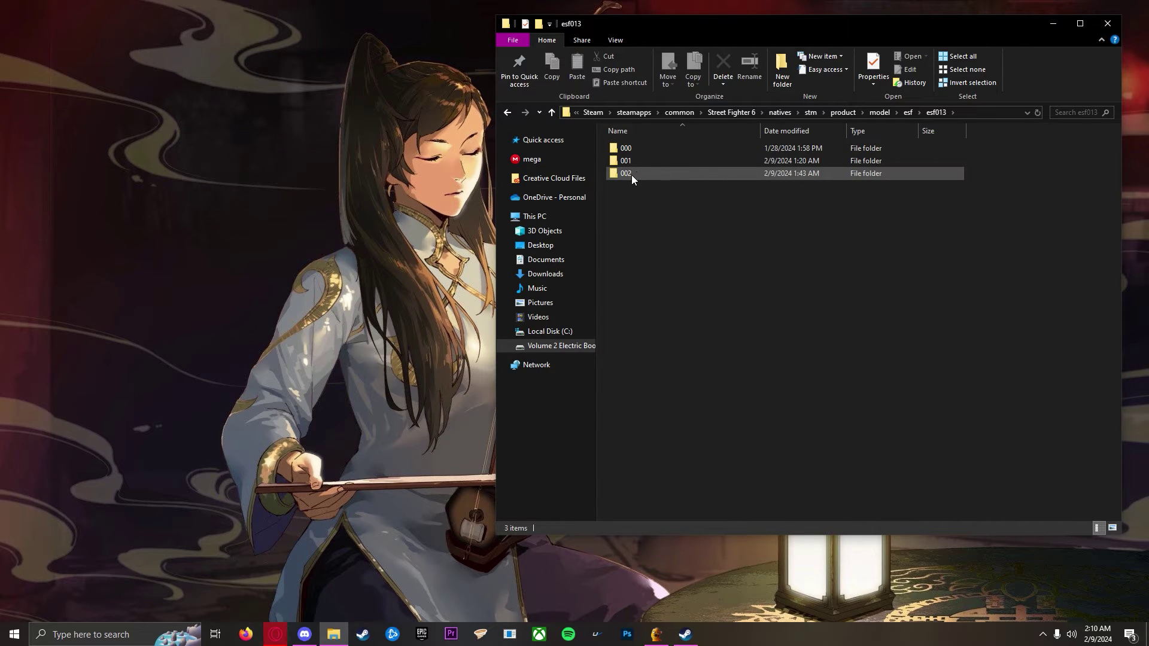
{"action": "left_click", "coordinate": [907, 112]}
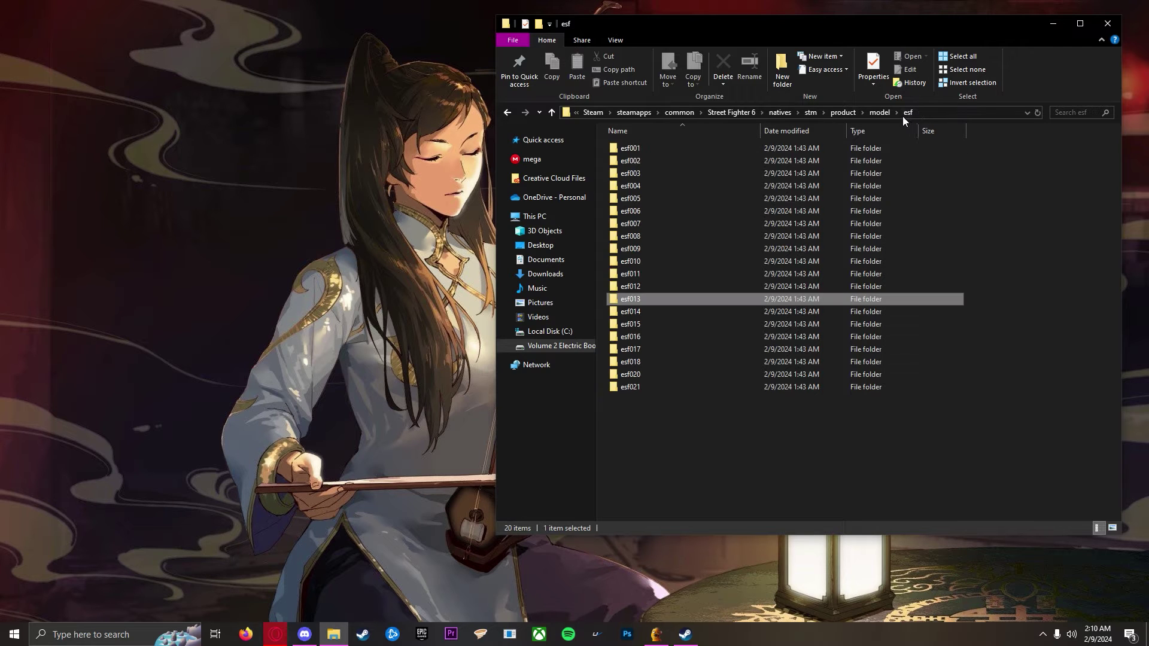
{"action": "double_click", "coordinate": [654, 187]}
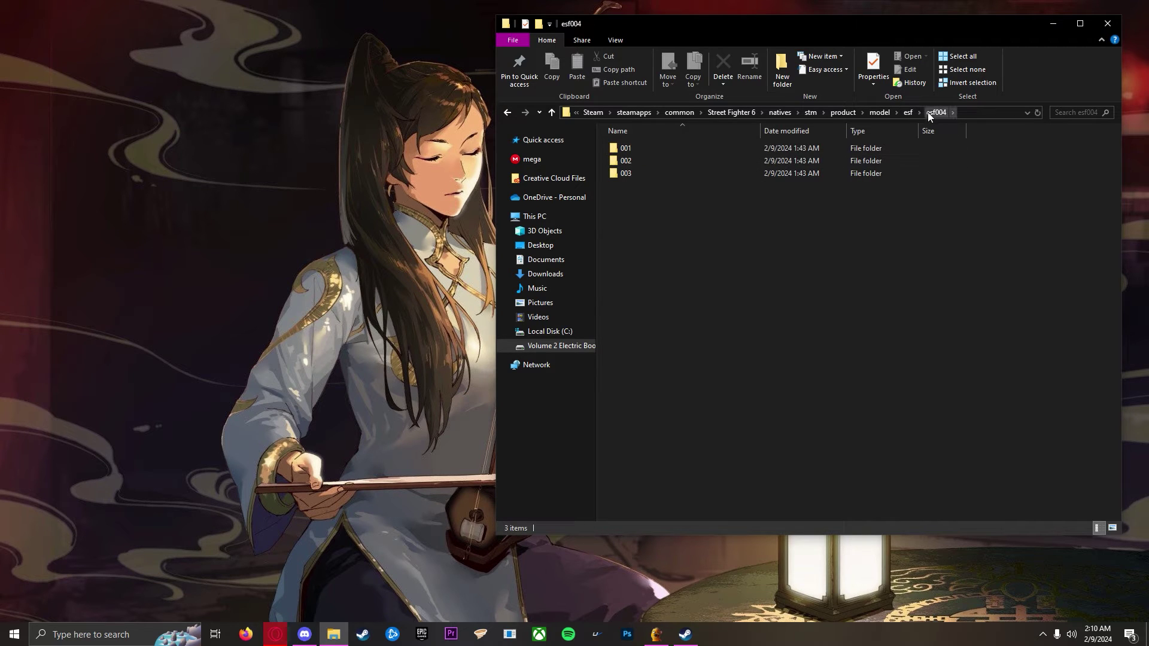
{"action": "left_click", "coordinate": [910, 112]}
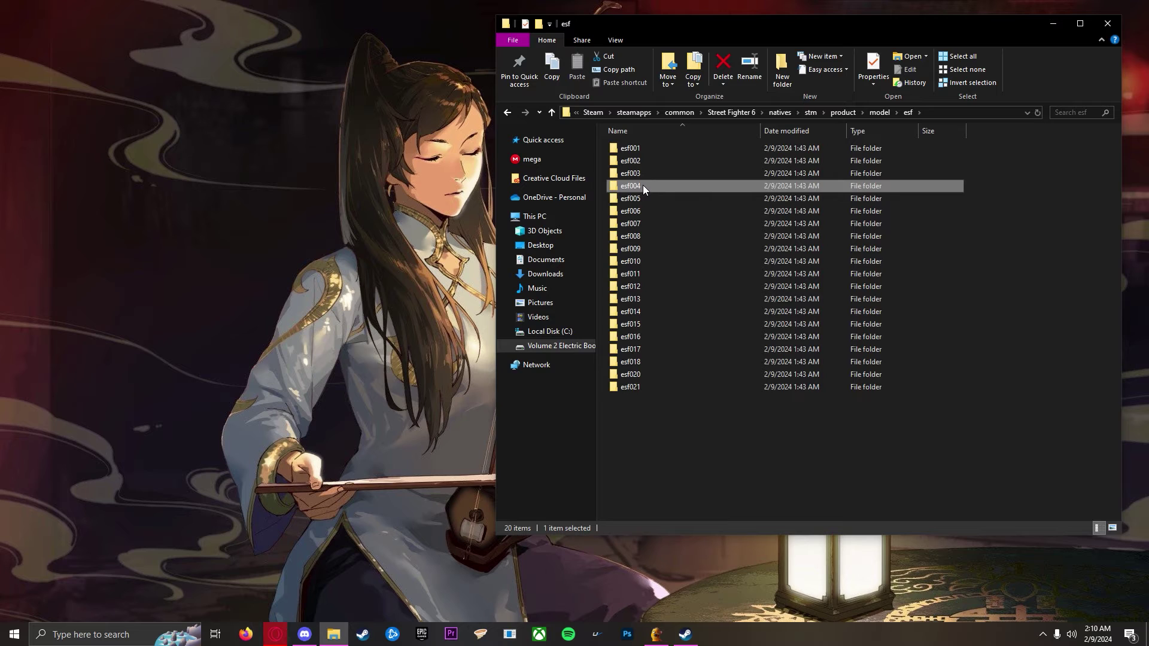
{"action": "double_click", "coordinate": [642, 186]}
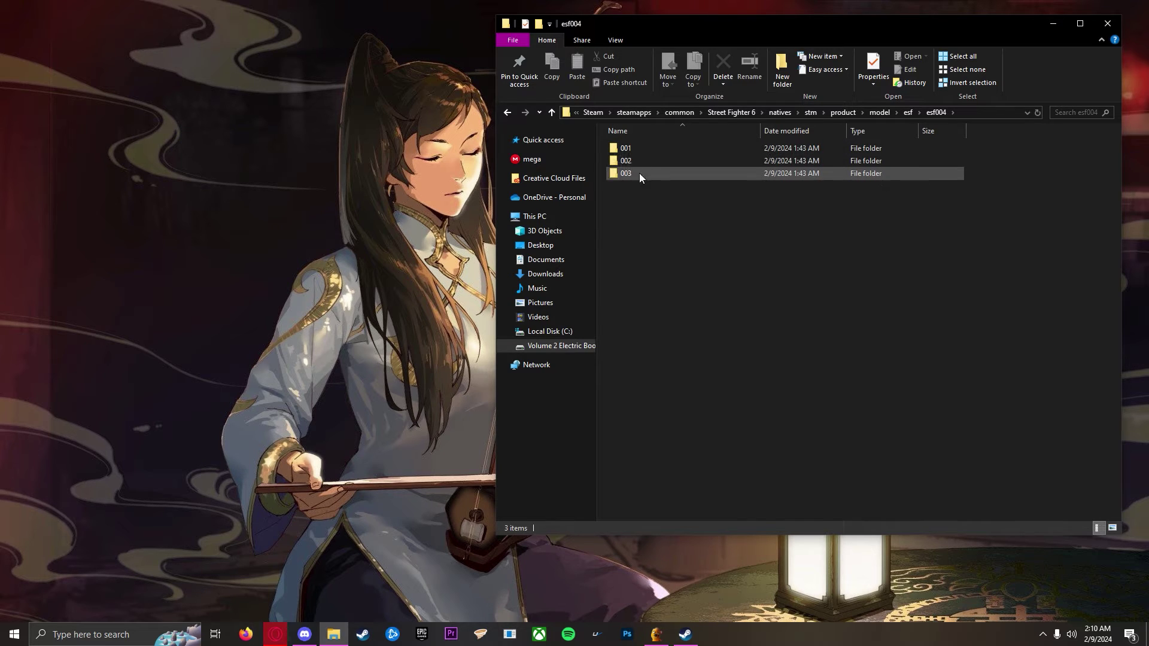
{"action": "left_click", "coordinate": [650, 172]}
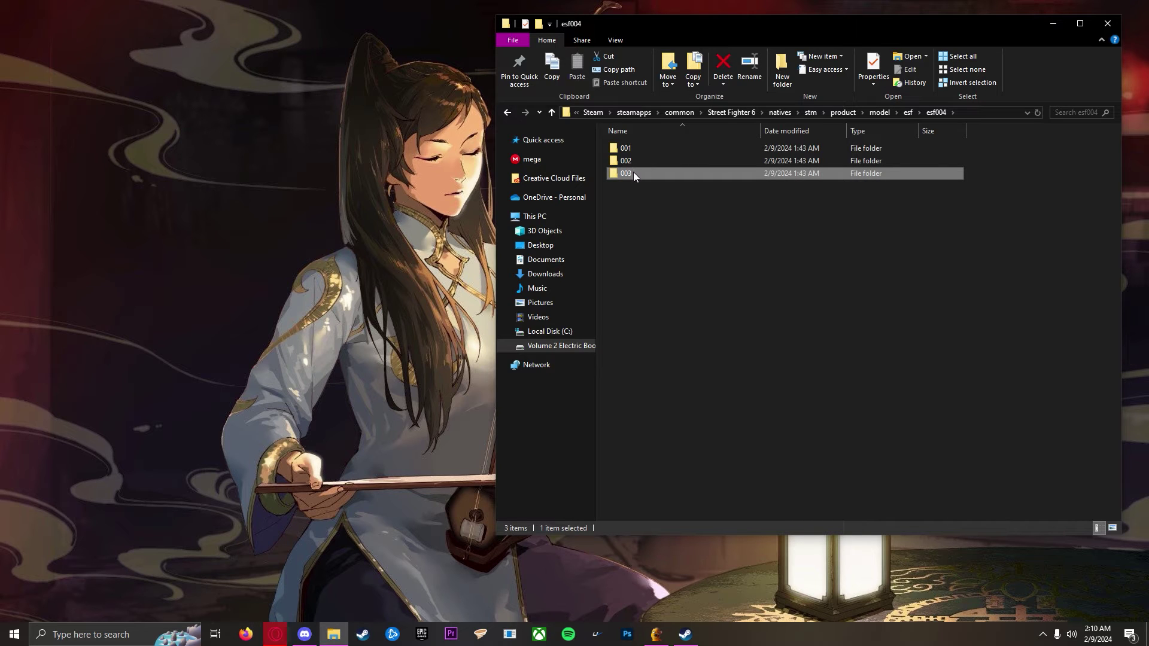
{"action": "left_click", "coordinate": [908, 112]}
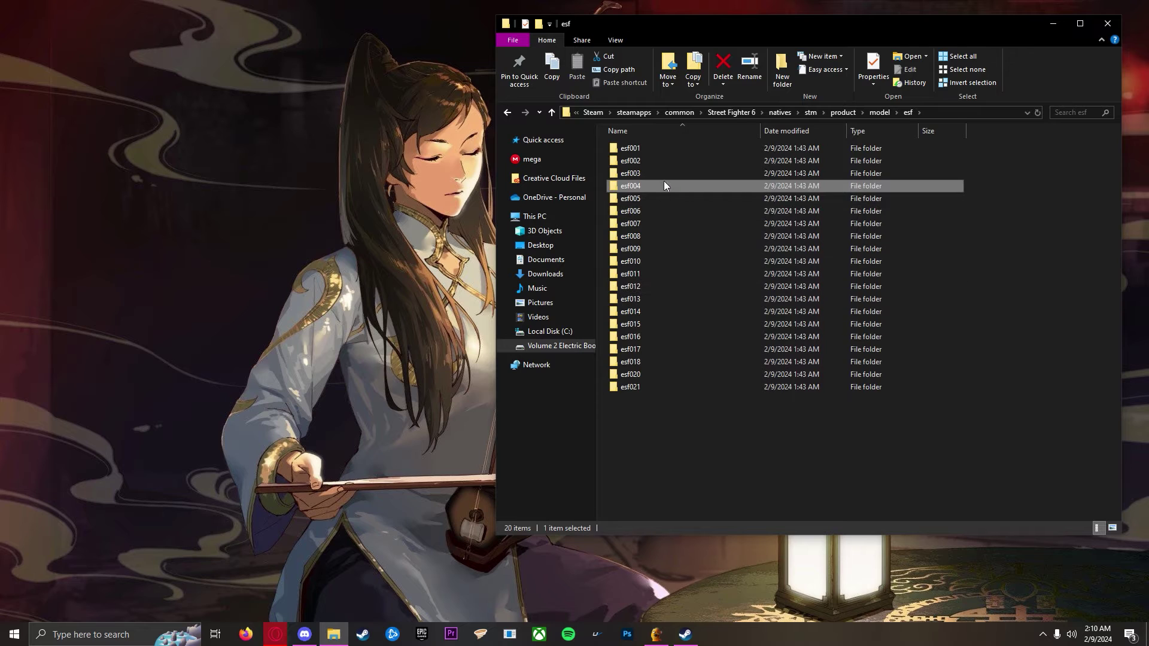
Open the 001 costume folder of esf013 and review its numbered cmd user.2 files.
{"action": "double_click", "coordinate": [644, 299]}
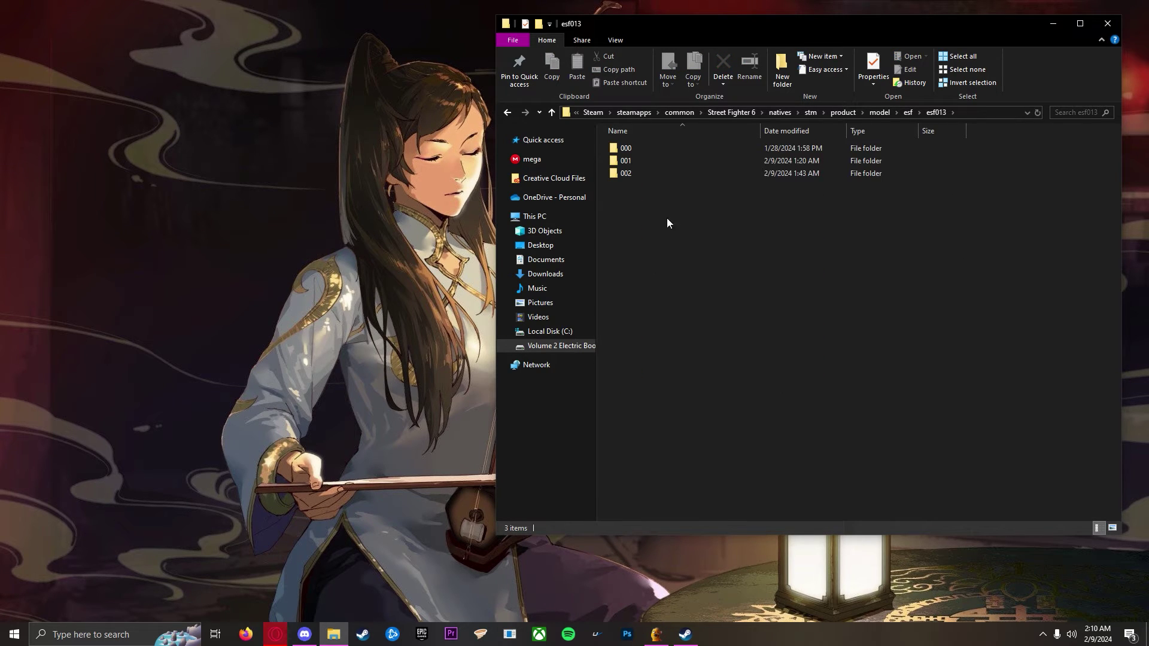
{"action": "double_click", "coordinate": [644, 160]}
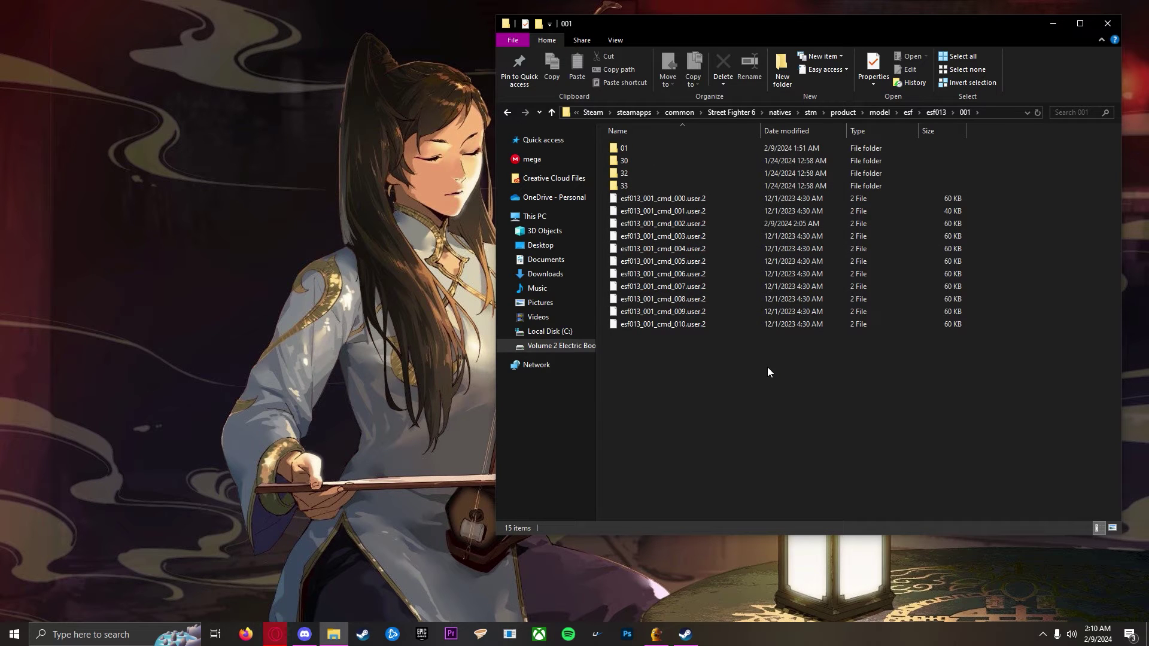
{"action": "left_click", "coordinate": [688, 238]}
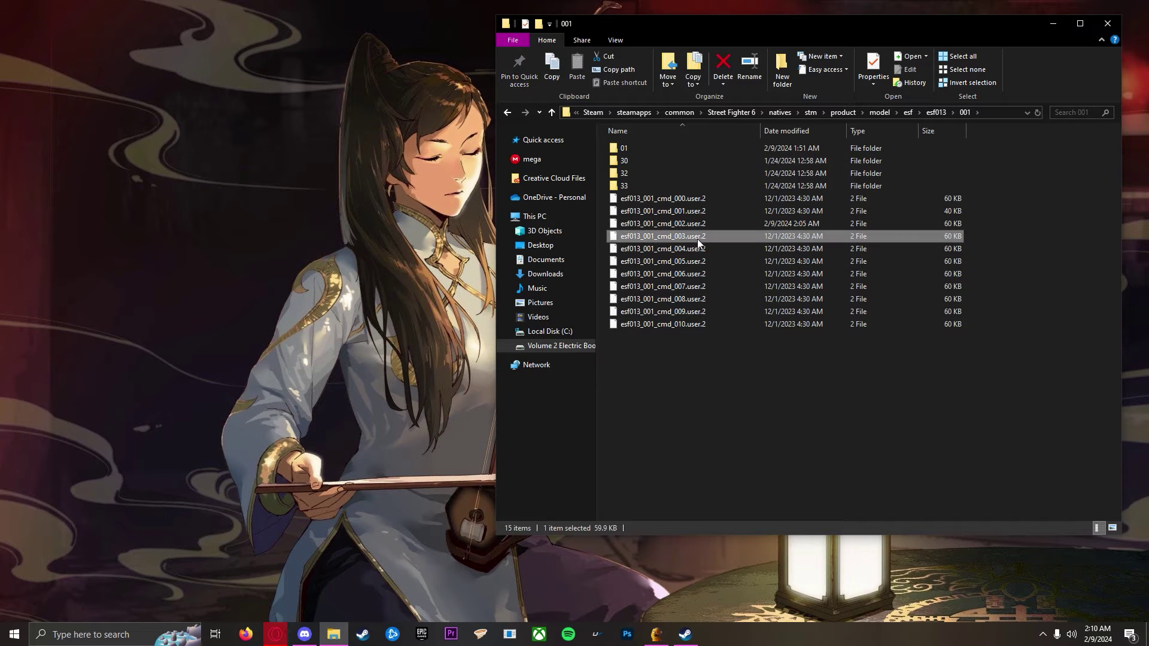
{"action": "left_click", "coordinate": [686, 225]}
{"action": "left_click", "coordinate": [674, 214]}
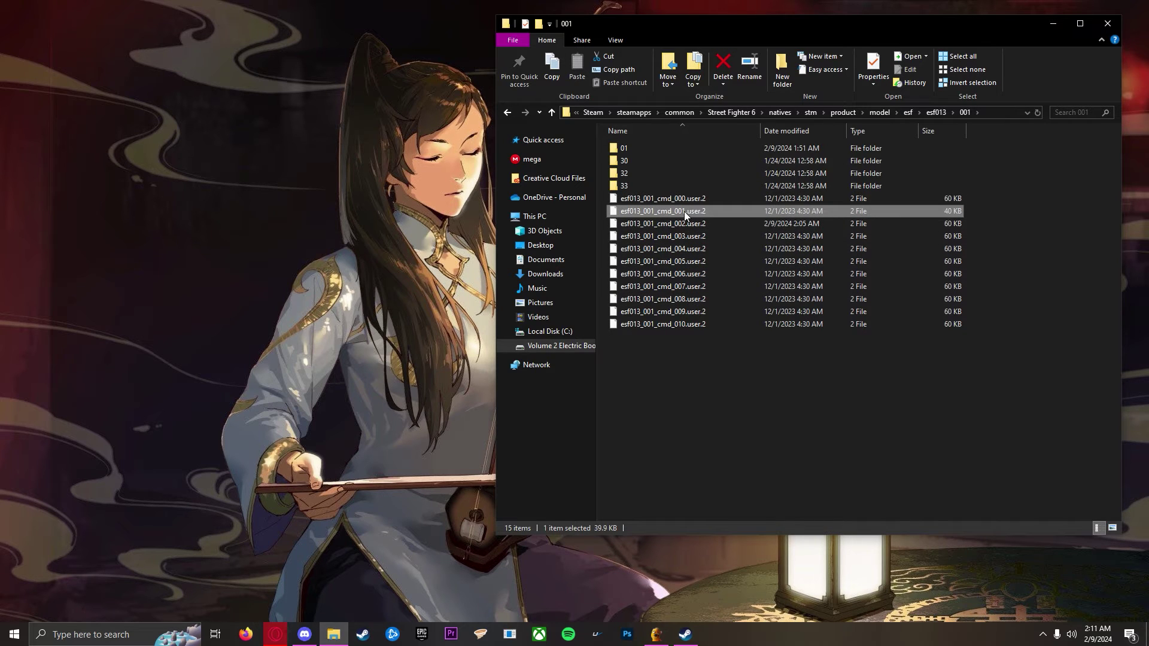
{"action": "left_click", "coordinate": [686, 227]}
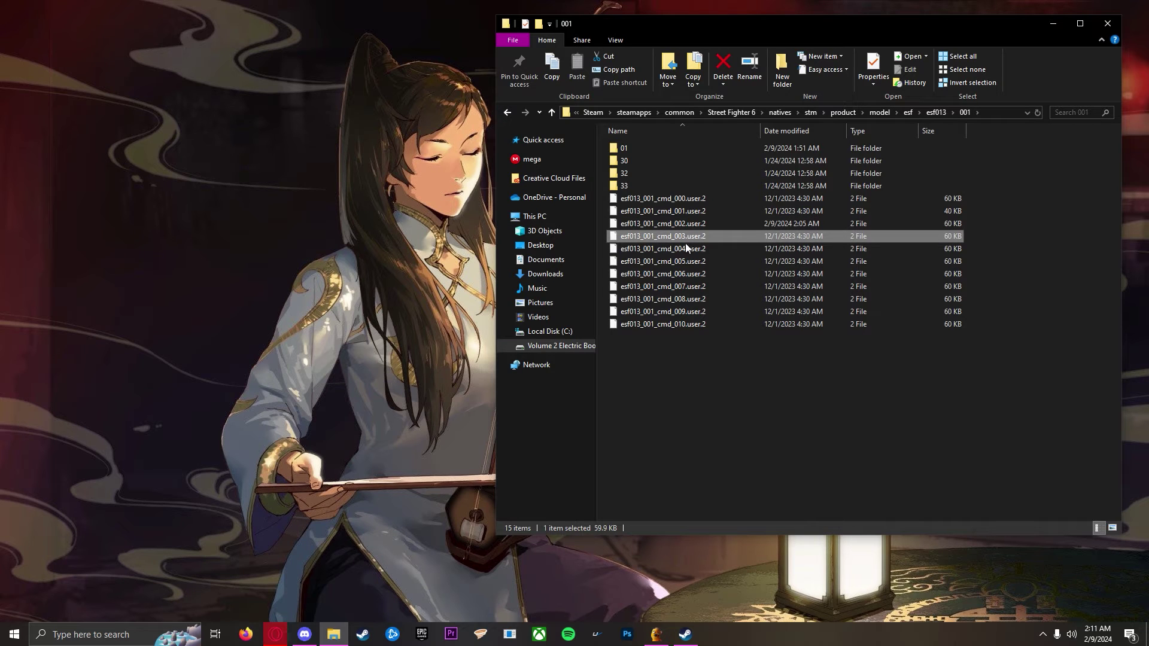
{"action": "left_click", "coordinate": [685, 247]}
{"action": "left_click", "coordinate": [691, 299]}
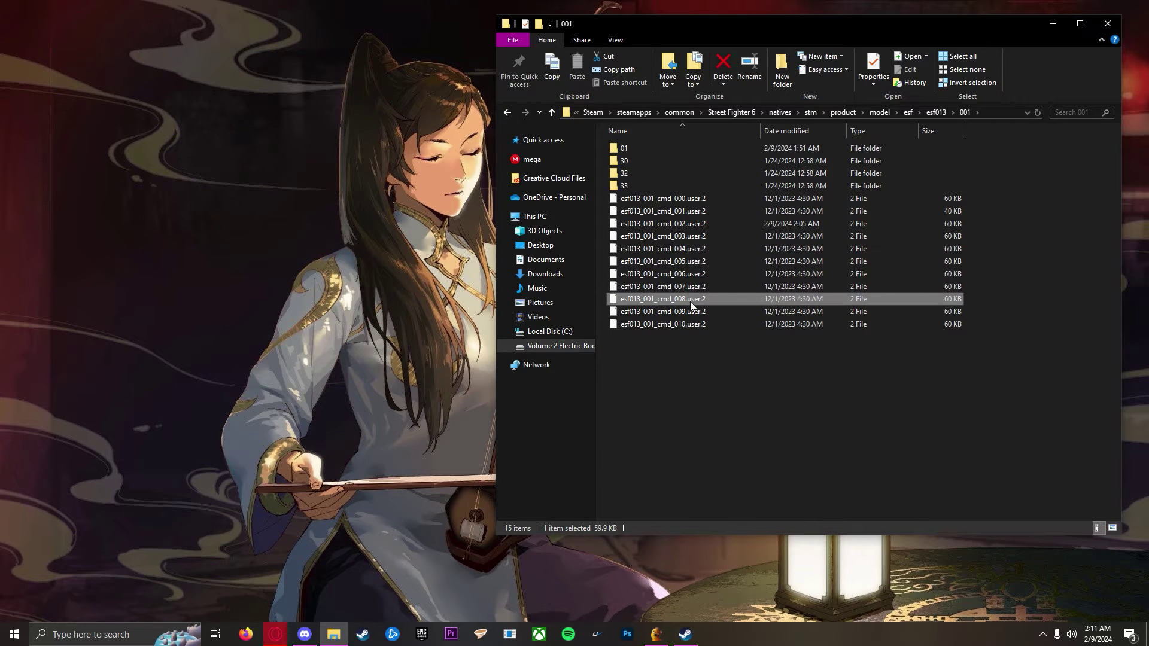
{"action": "left_click", "coordinate": [687, 332]}
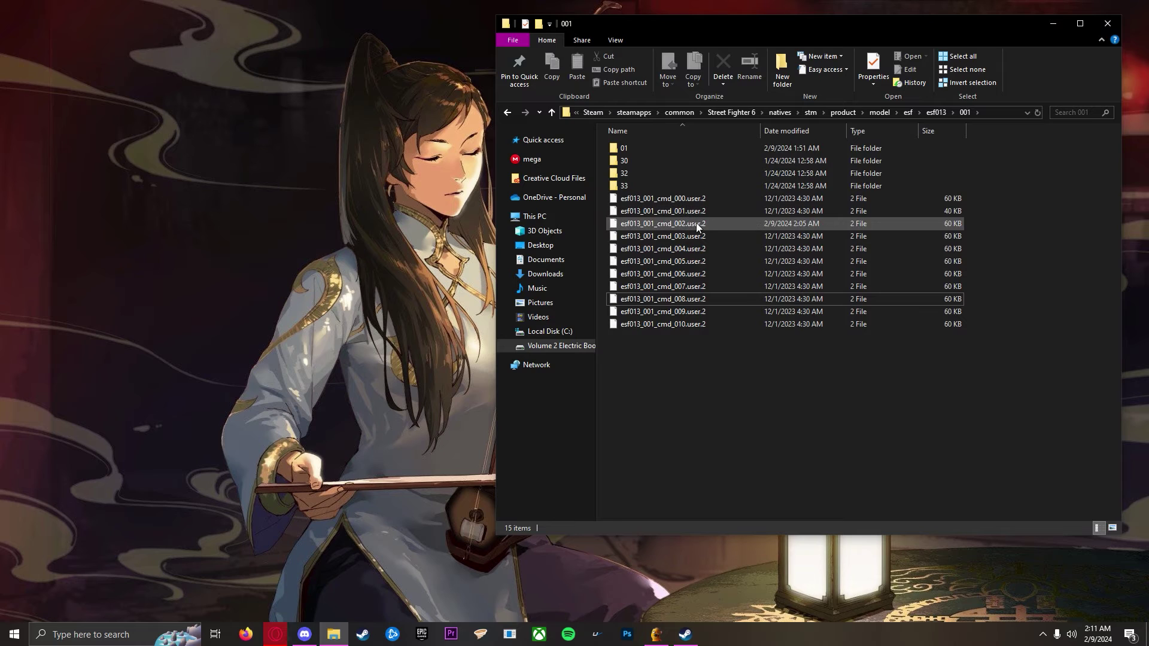
Copy the edited color file esf013_001_cmd_002.user.2.
{"action": "left_click", "coordinate": [681, 226]}
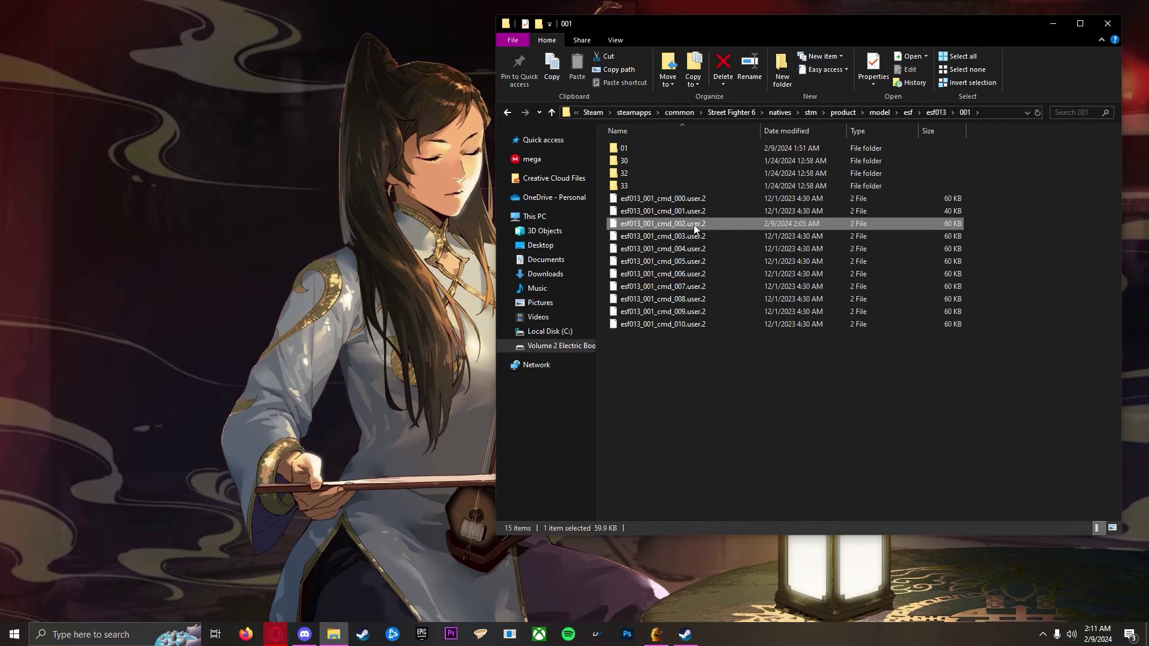
{"action": "right_click", "coordinate": [694, 225]}
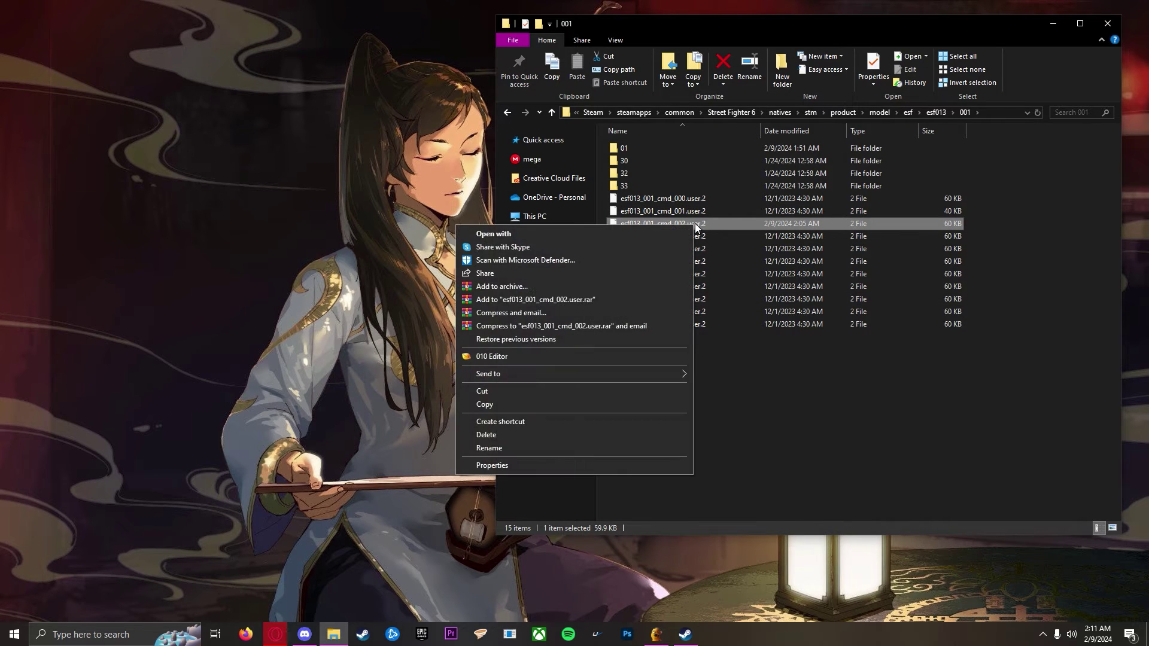
{"action": "left_click", "coordinate": [775, 227]}
{"action": "left_click", "coordinate": [689, 375]}
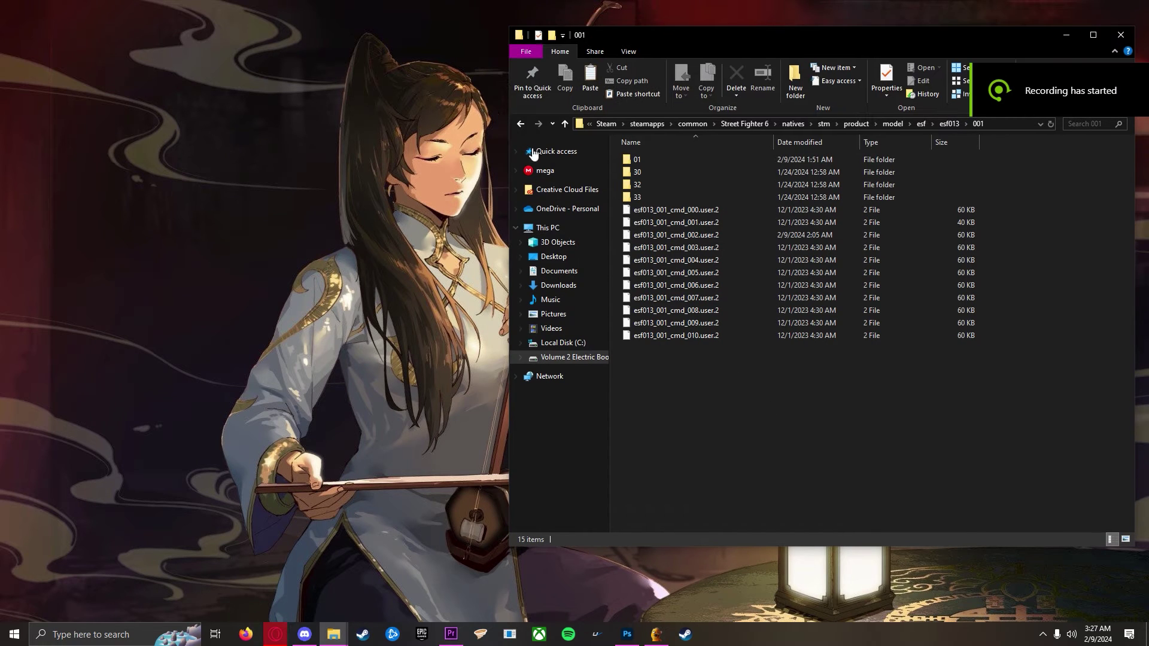
Create a folder named natives inside the esf013 costume folder 001 and open it.
{"action": "right_click", "coordinate": [729, 379]}
{"action": "mouse_move", "coordinate": [653, 538]}
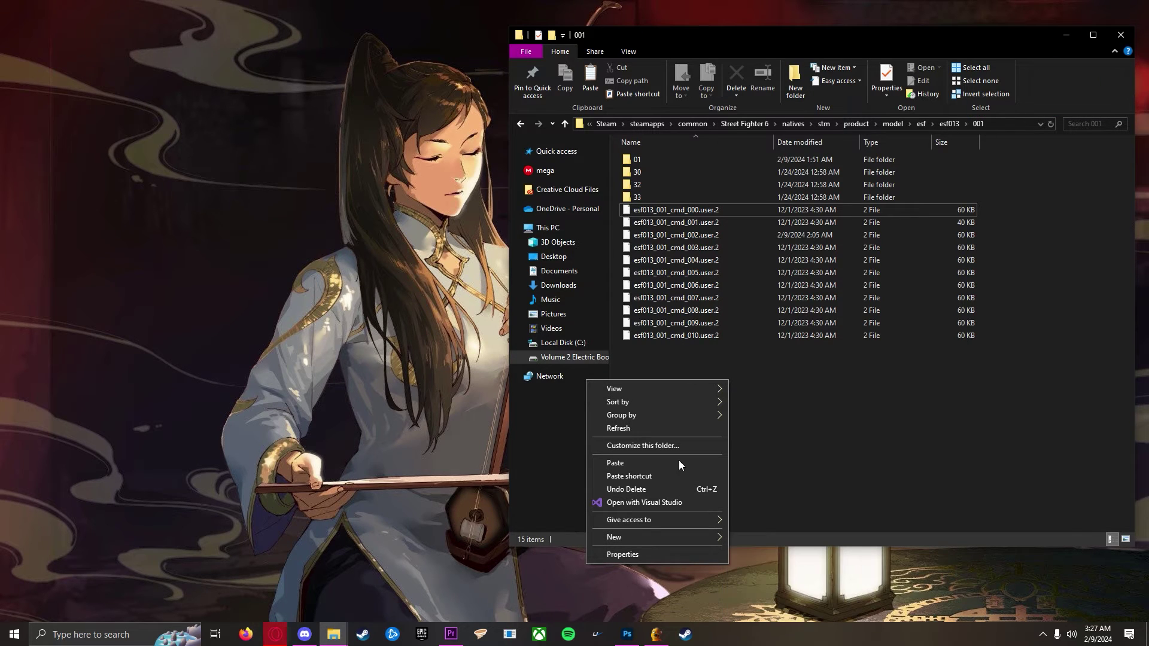
{"action": "left_click", "coordinate": [748, 537]}
{"action": "type", "text": "natives"}
{"action": "key", "text": "Return"}
{"action": "key", "text": "Return"}
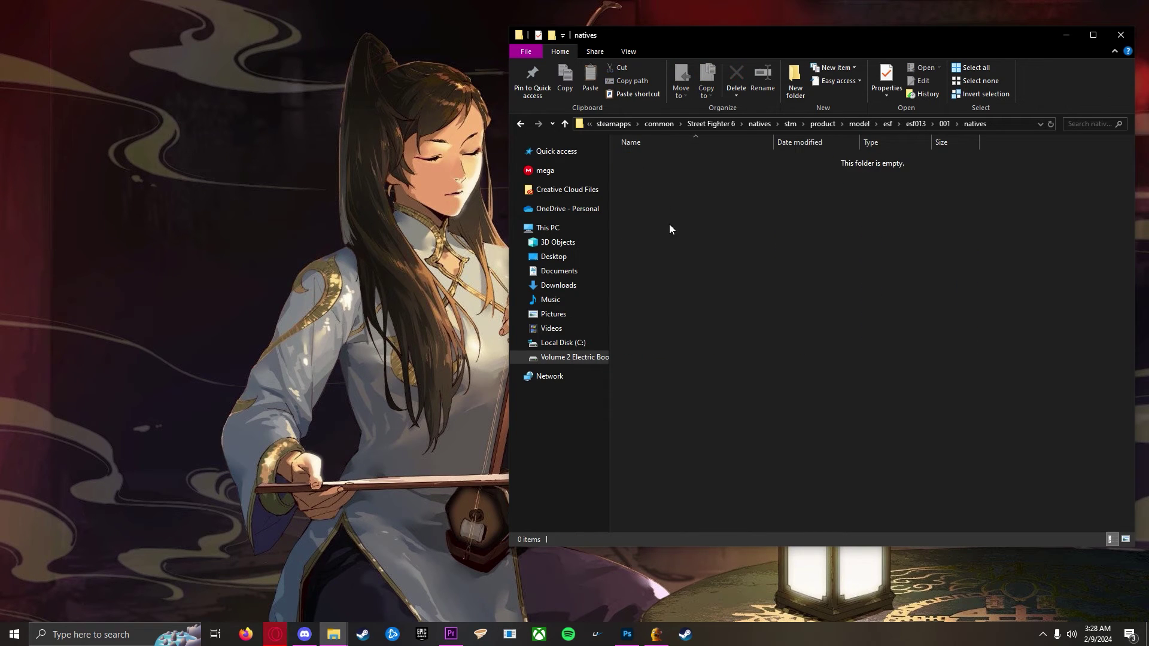
Create a folder named stm inside the new natives folder and open it.
{"action": "right_click", "coordinate": [689, 275]}
{"action": "mouse_move", "coordinate": [672, 433]}
{"action": "left_click", "coordinate": [711, 436]}
{"action": "type", "text": "stm"}
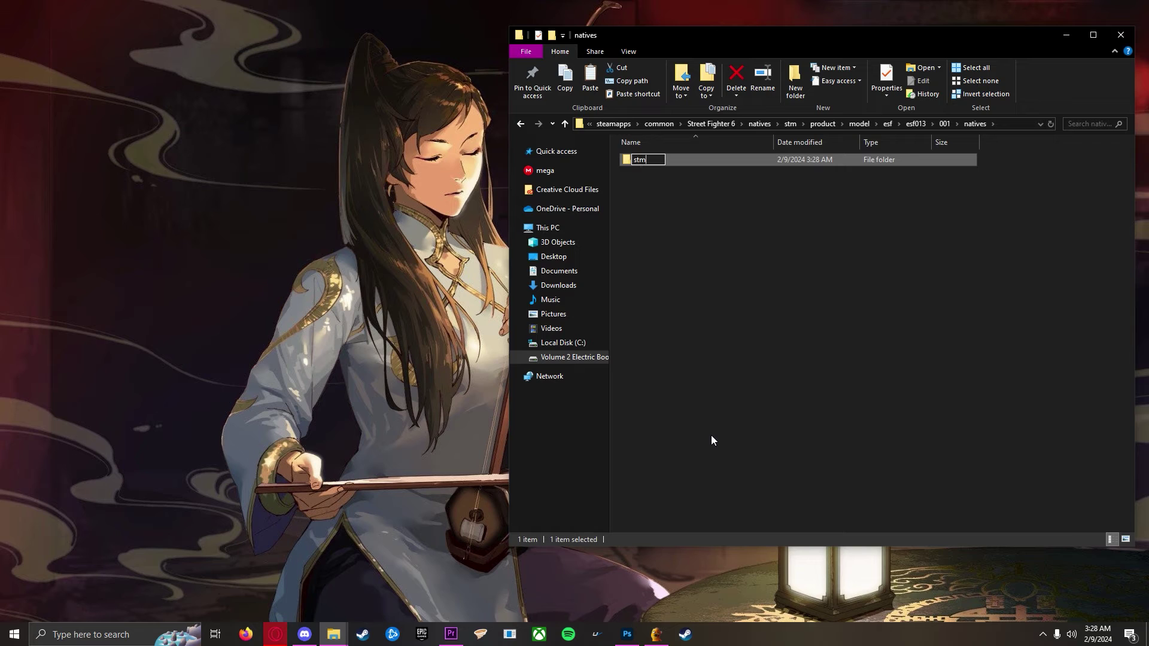
{"action": "key", "text": "Return"}
{"action": "double_click", "coordinate": [652, 159]}
Create a folder named product inside the new stm folder and open it.
{"action": "right_click", "coordinate": [562, 261]}
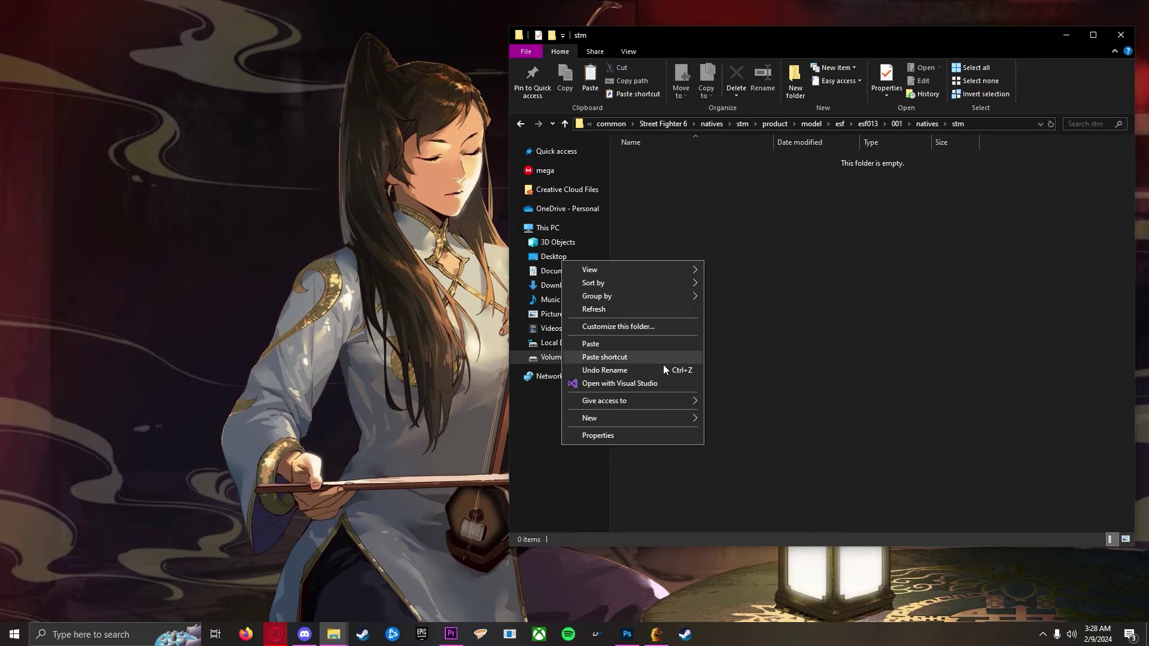
{"action": "mouse_move", "coordinate": [616, 423]}
{"action": "left_click", "coordinate": [737, 421]}
{"action": "type", "text": "product"}
{"action": "key", "text": "Return"}
{"action": "key", "text": "Return"}
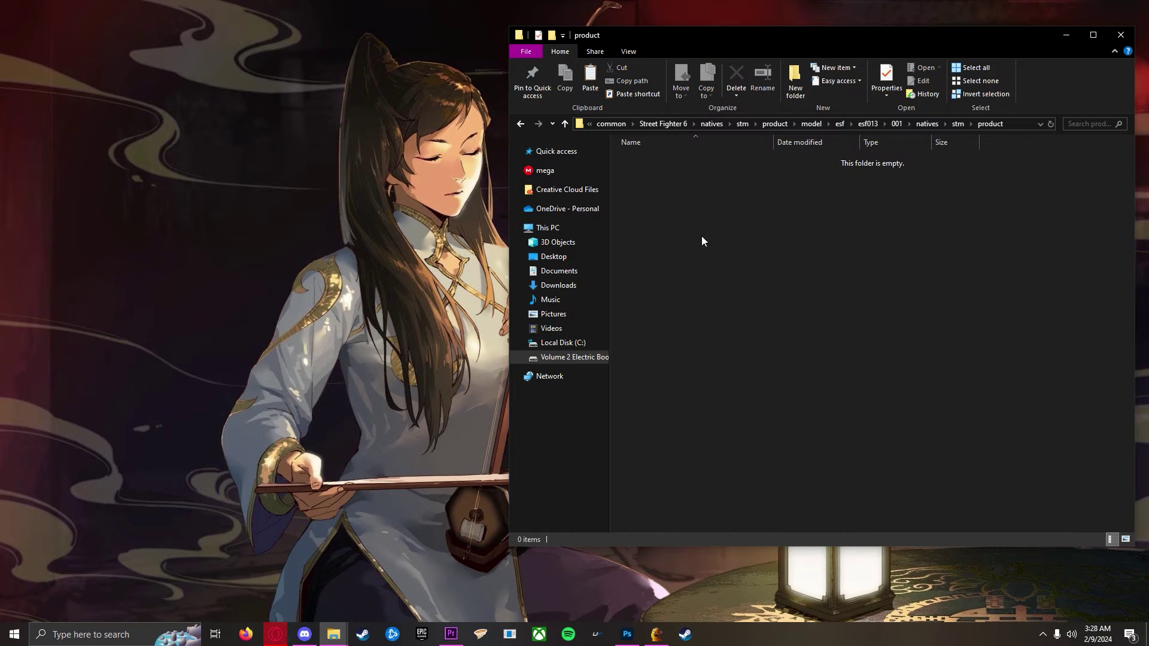
Create a folder named model inside the new product folder and open it.
{"action": "right_click", "coordinate": [562, 319]}
{"action": "mouse_move", "coordinate": [646, 474]}
{"action": "left_click", "coordinate": [738, 476]}
{"action": "type", "text": "model"}
{"action": "key", "text": "Return"}
{"action": "key", "text": "Return"}
Create a folder named esf inside the new model folder and open it.
{"action": "right_click", "coordinate": [594, 316]}
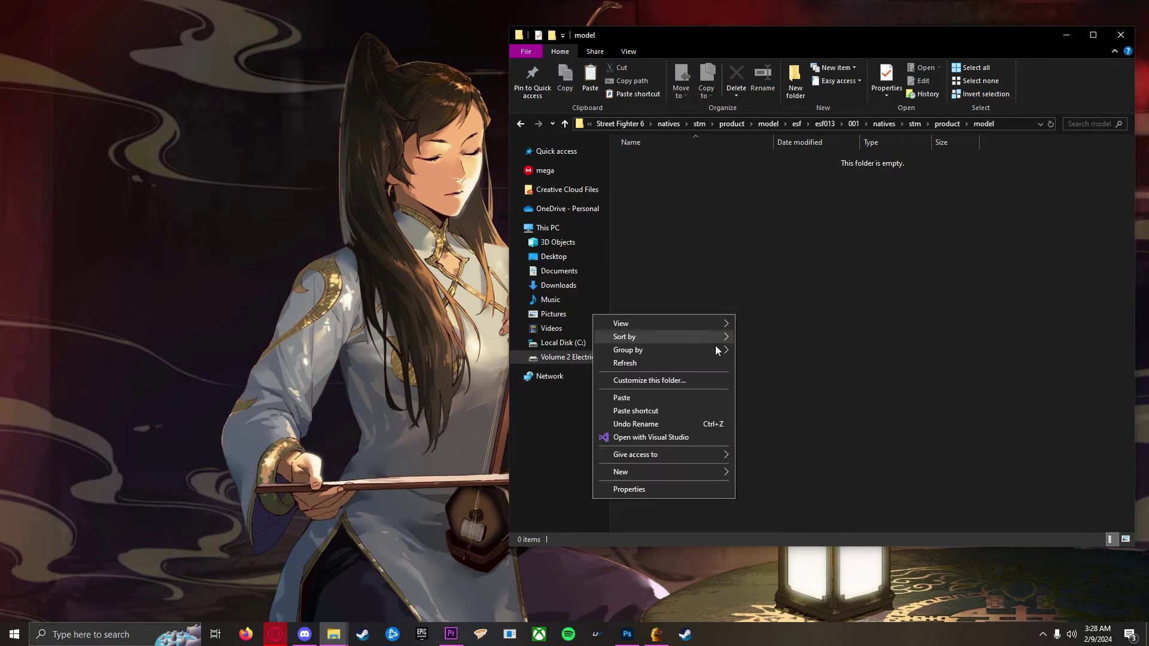
{"action": "mouse_move", "coordinate": [717, 474]}
{"action": "left_click", "coordinate": [780, 475]}
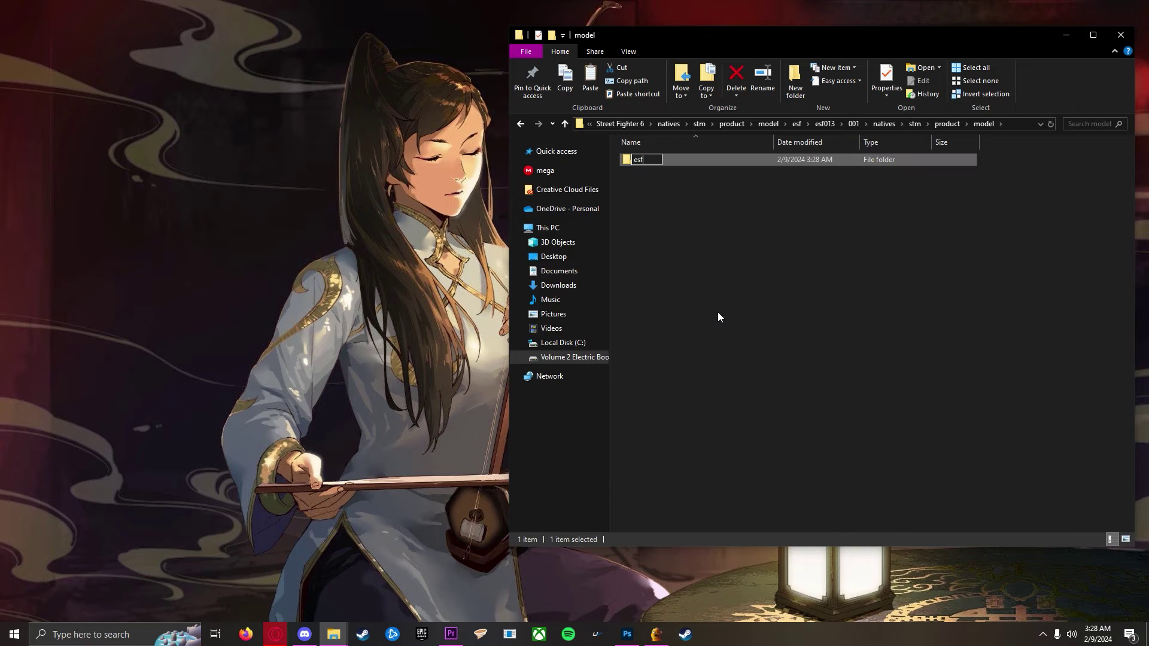
{"action": "type", "text": "esf"}
{"action": "key", "text": "Return"}
{"action": "double_click", "coordinate": [677, 160]}
Create a folder named esf013 inside the new esf folder and open it.
{"action": "right_click", "coordinate": [678, 235]}
{"action": "mouse_move", "coordinate": [634, 383]}
{"action": "left_click", "coordinate": [731, 388]}
{"action": "type", "text": "esf013"}
{"action": "key", "text": "Return"}
{"action": "key", "text": "Return"}
Create a folder named 001 inside the new esf013 folder and paste esf013_001_cmd_002.user.2 into it.
{"action": "right_click", "coordinate": [687, 231]}
{"action": "mouse_move", "coordinate": [617, 384]}
{"action": "left_click", "coordinate": [703, 389]}
{"action": "type", "text": "001"}
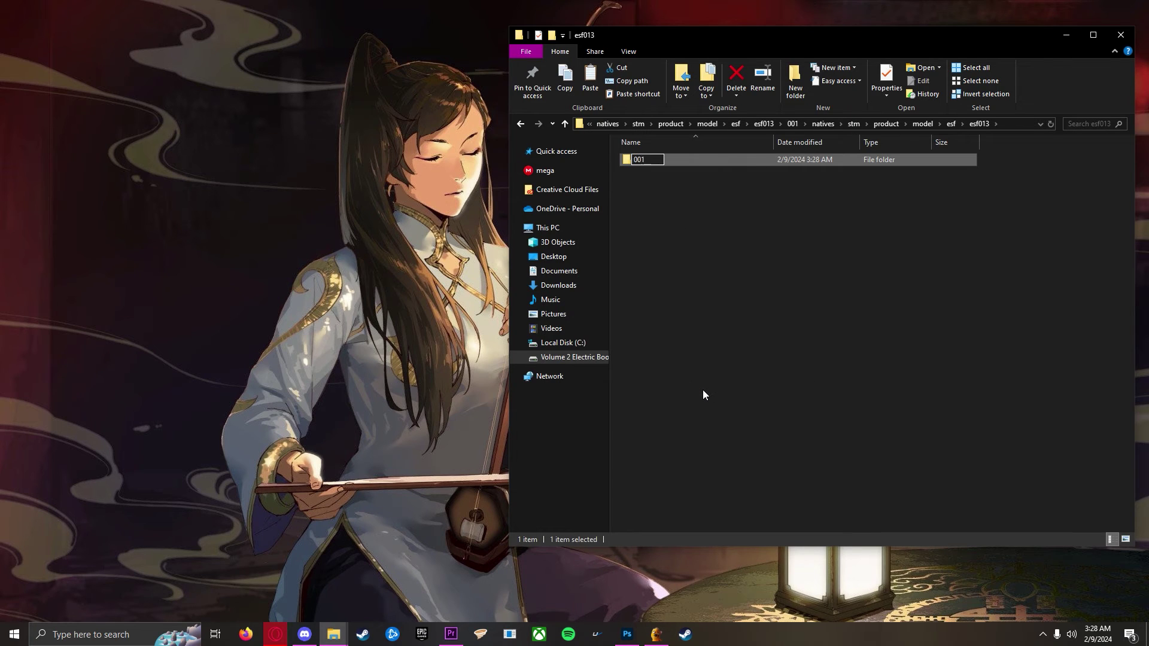
{"action": "key", "text": "Return"}
{"action": "double_click", "coordinate": [650, 162]}
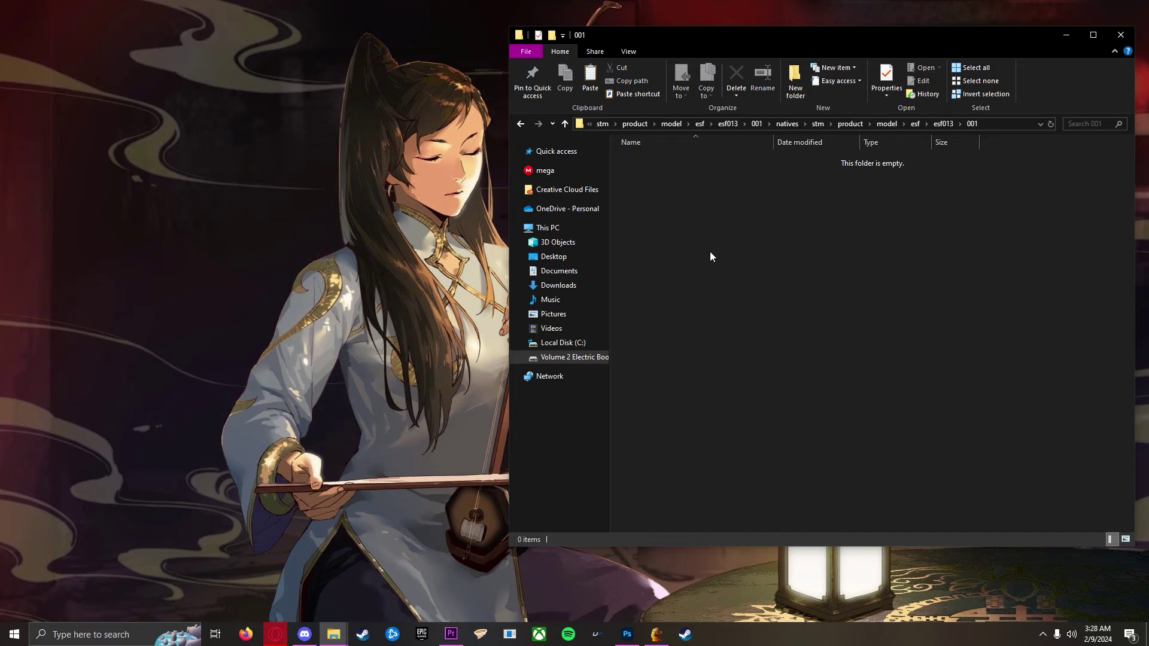
{"action": "key", "text": "ctrl+v"}
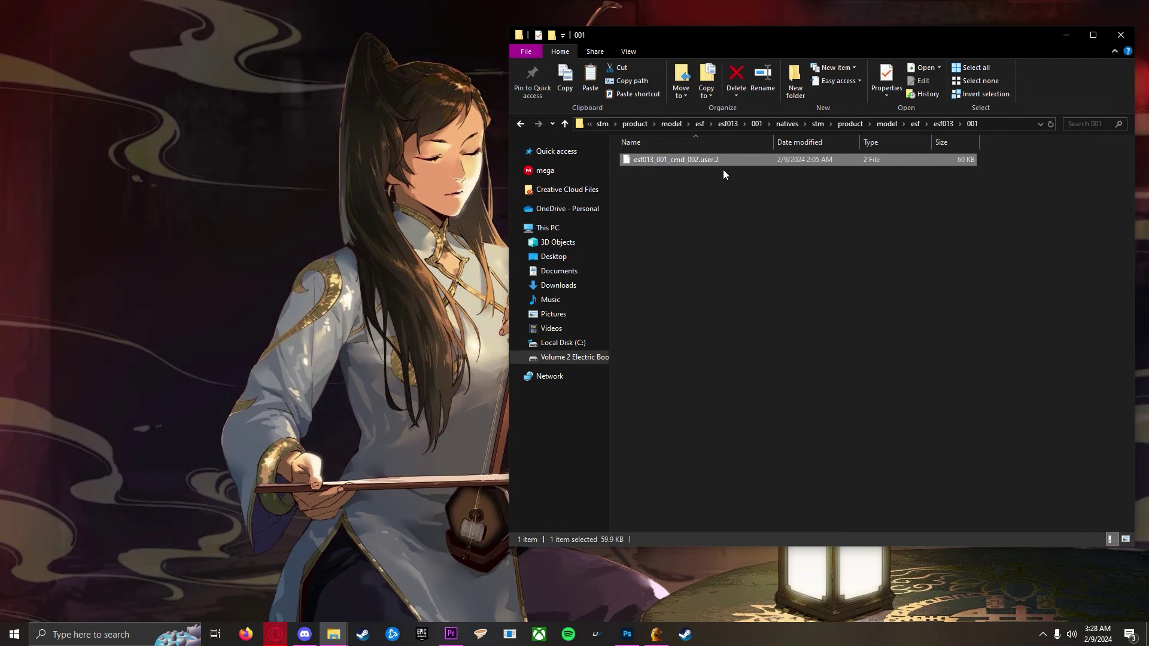
{"action": "left_click", "coordinate": [734, 246]}
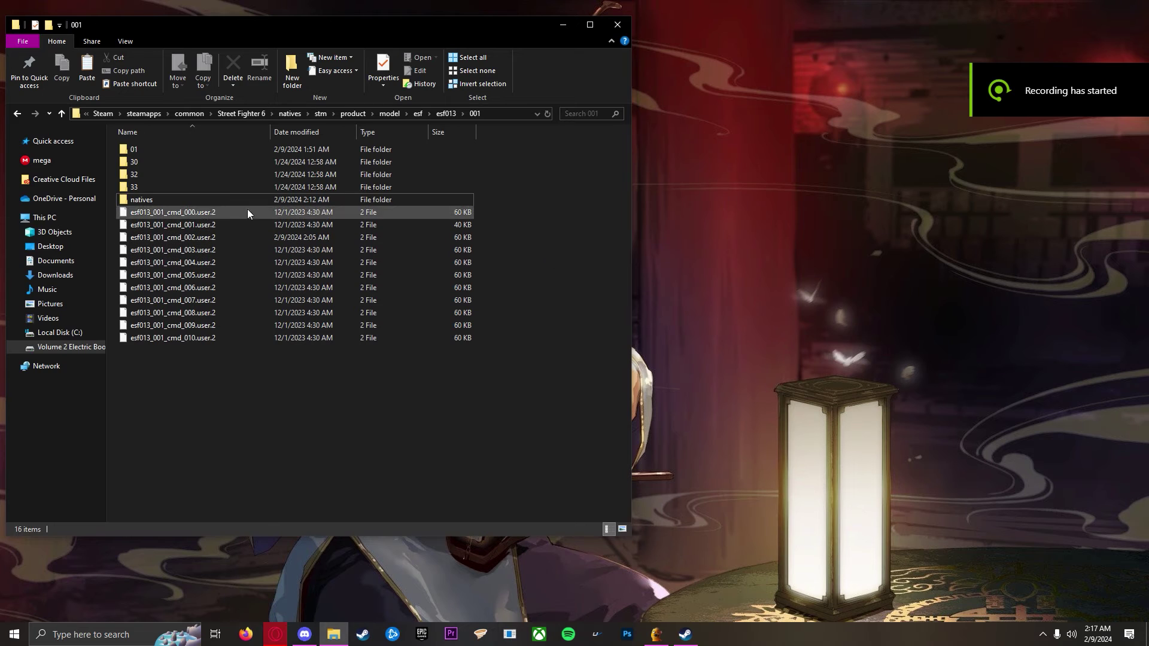
Check the nested natives folder structure down to esf013_001_cmd_002.user.2, then return to the outer 001 folder.
{"action": "left_click", "coordinate": [225, 200]}
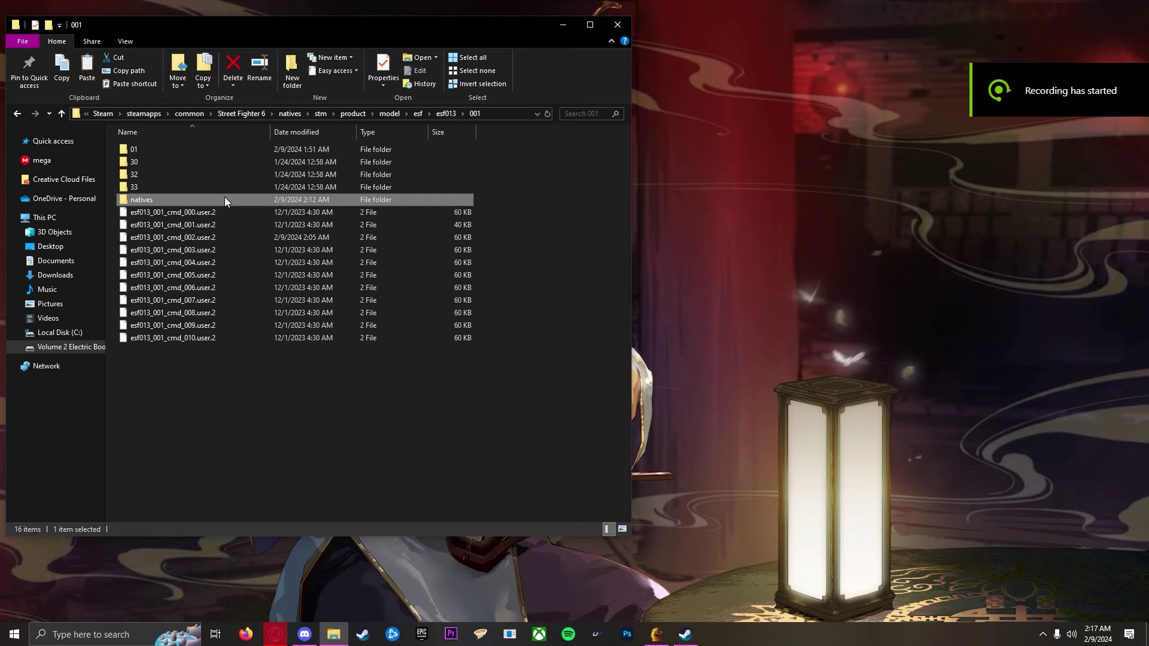
{"action": "double_click", "coordinate": [225, 200]}
{"action": "double_click", "coordinate": [181, 151]}
{"action": "double_click", "coordinate": [182, 152]}
{"action": "double_click", "coordinate": [182, 152]}
{"action": "double_click", "coordinate": [182, 153]}
{"action": "double_click", "coordinate": [181, 153]}
{"action": "double_click", "coordinate": [182, 153]}
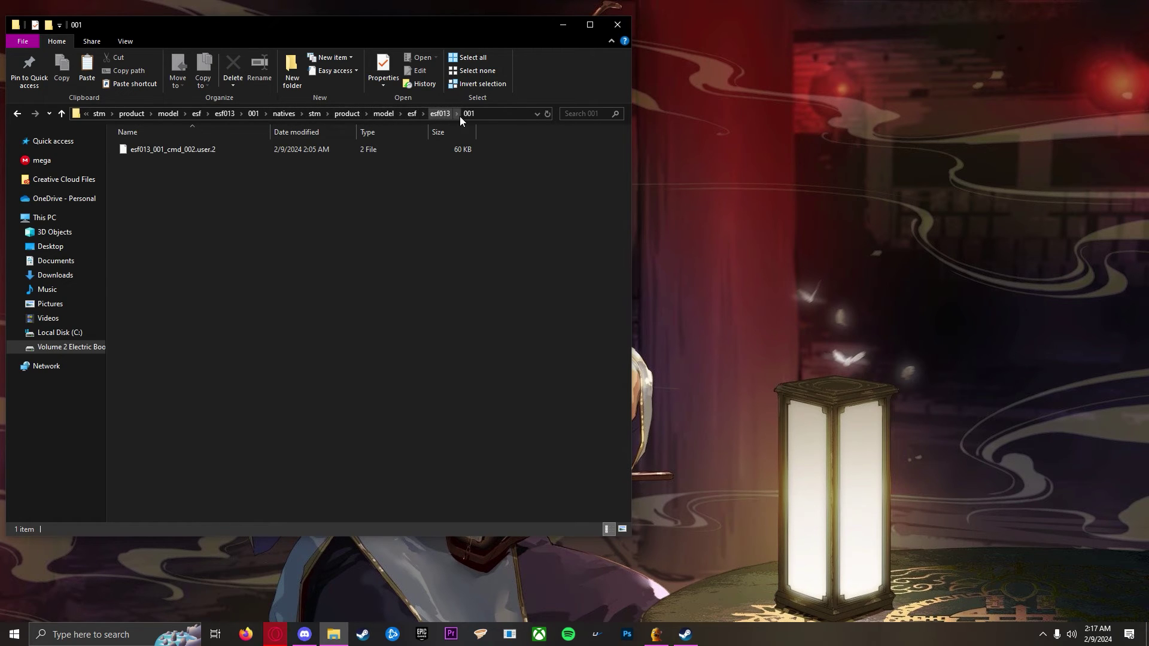
{"action": "left_click", "coordinate": [284, 115]}
{"action": "left_click", "coordinate": [440, 116]}
Pack the natives folder into a RAR archive named AkiCustomColor.
{"action": "right_click", "coordinate": [175, 198]}
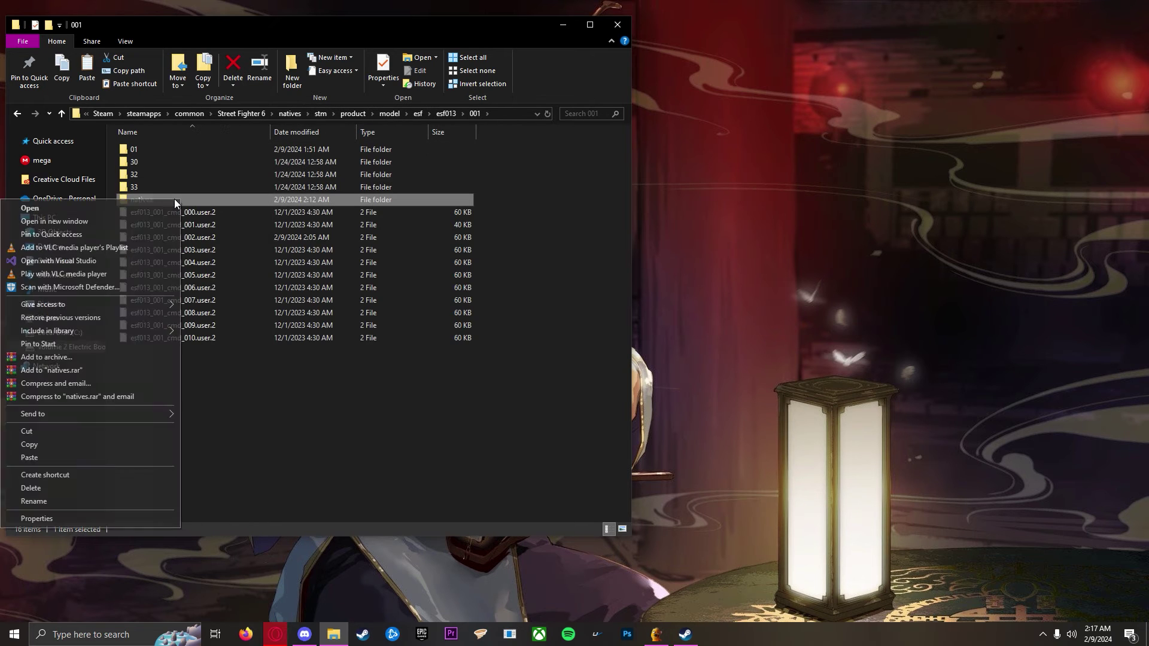
{"action": "left_click", "coordinate": [85, 361]}
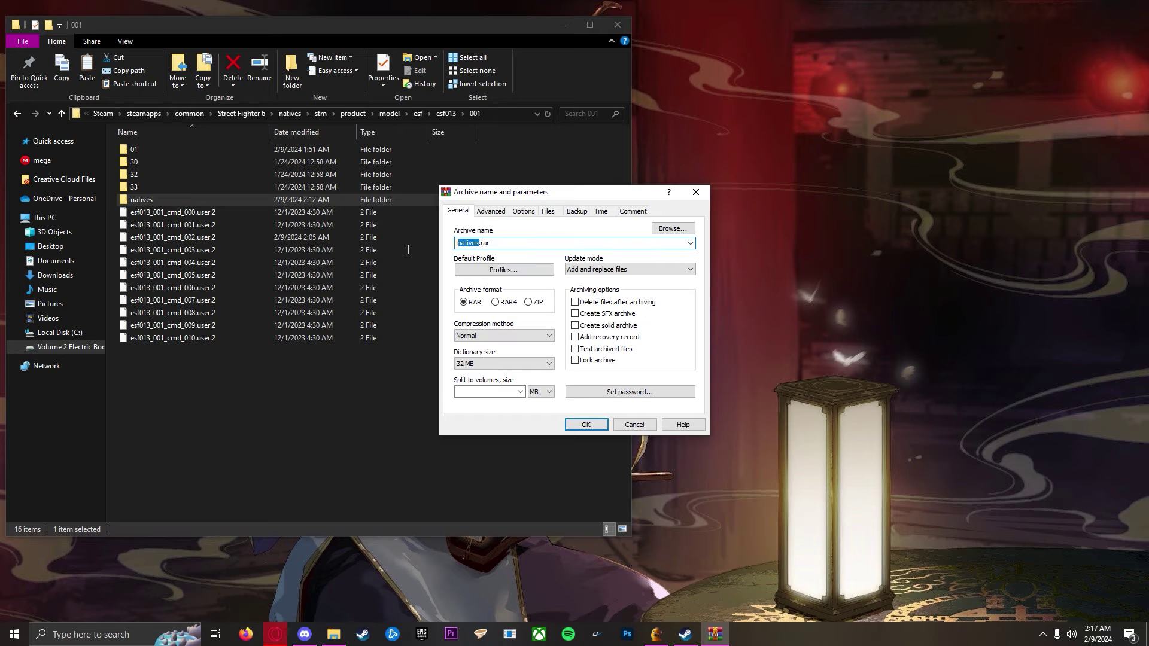
{"action": "key", "text": "BackSpace"}
{"action": "type", "text": "AkiCustomCo"}
{"action": "type", "text": "lor"}
{"action": "key", "text": "Return"}
Add the AkiCustomColor.rar archive to the Street Fighter 6 mod list in Fluffy Mod Manager.
{"action": "left_click", "coordinate": [128, 213]}
{"action": "left_click_drag", "start_coordinate": [148, 211], "coordinate": [1061, 459]}
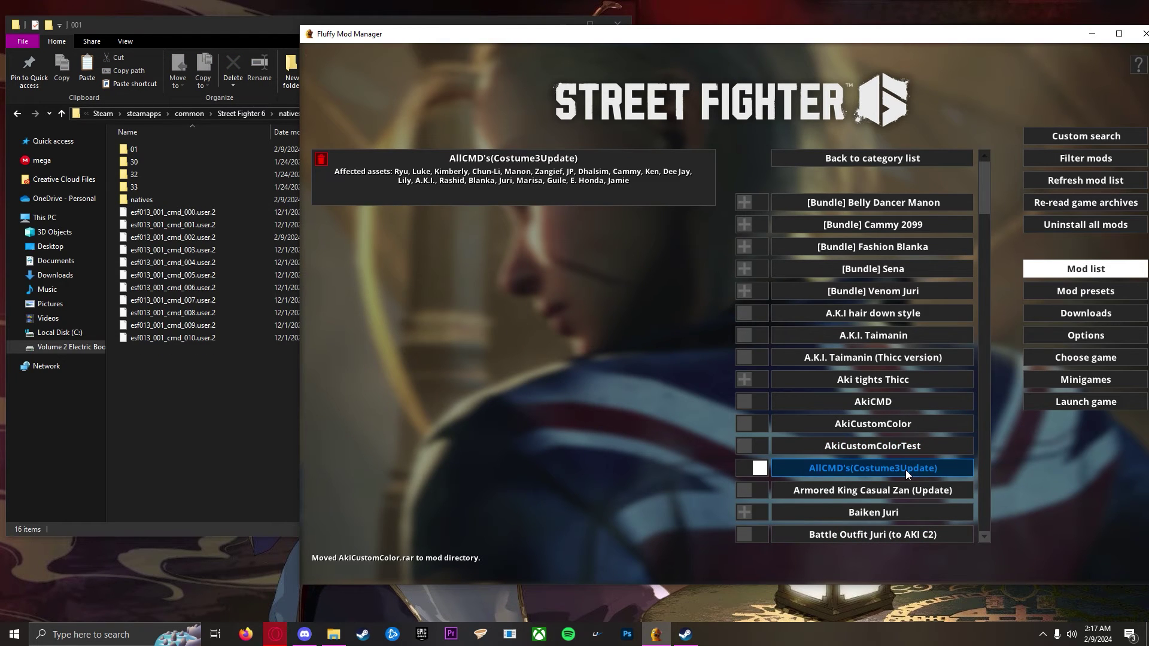
Uninstall the AllCMD's(Costume3Update) mod from the Multiple characters category and check the game's 001 folder.
{"action": "left_click", "coordinate": [888, 159]}
{"action": "left_click", "coordinate": [896, 445]}
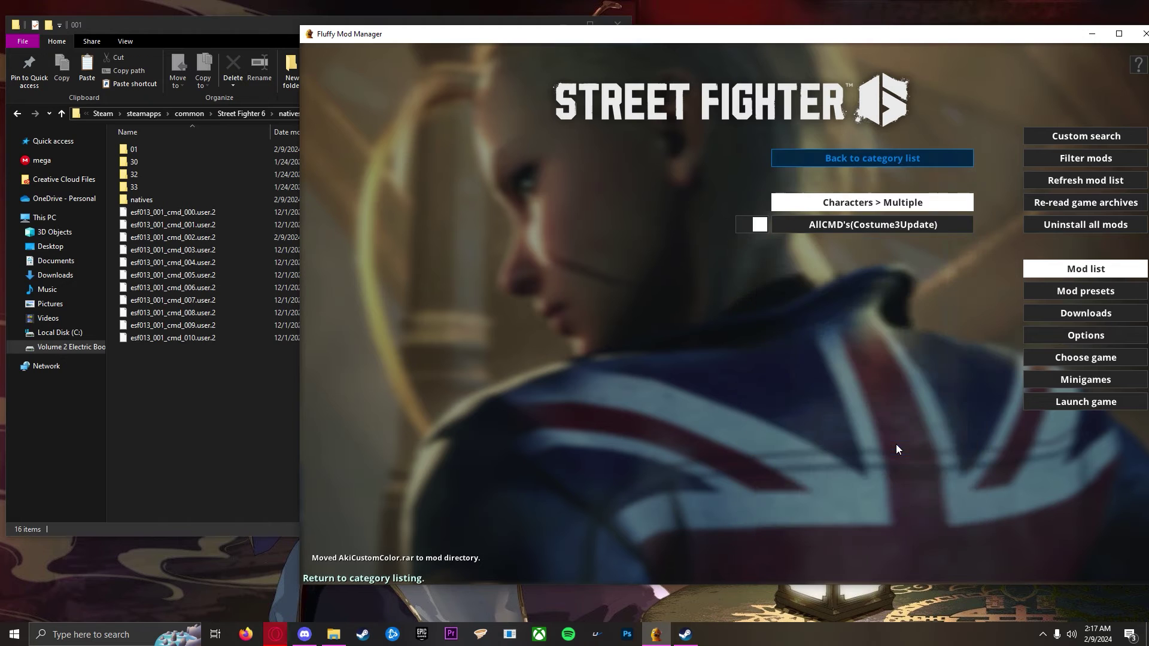
{"action": "left_click", "coordinate": [877, 225]}
{"action": "left_click", "coordinate": [880, 160]}
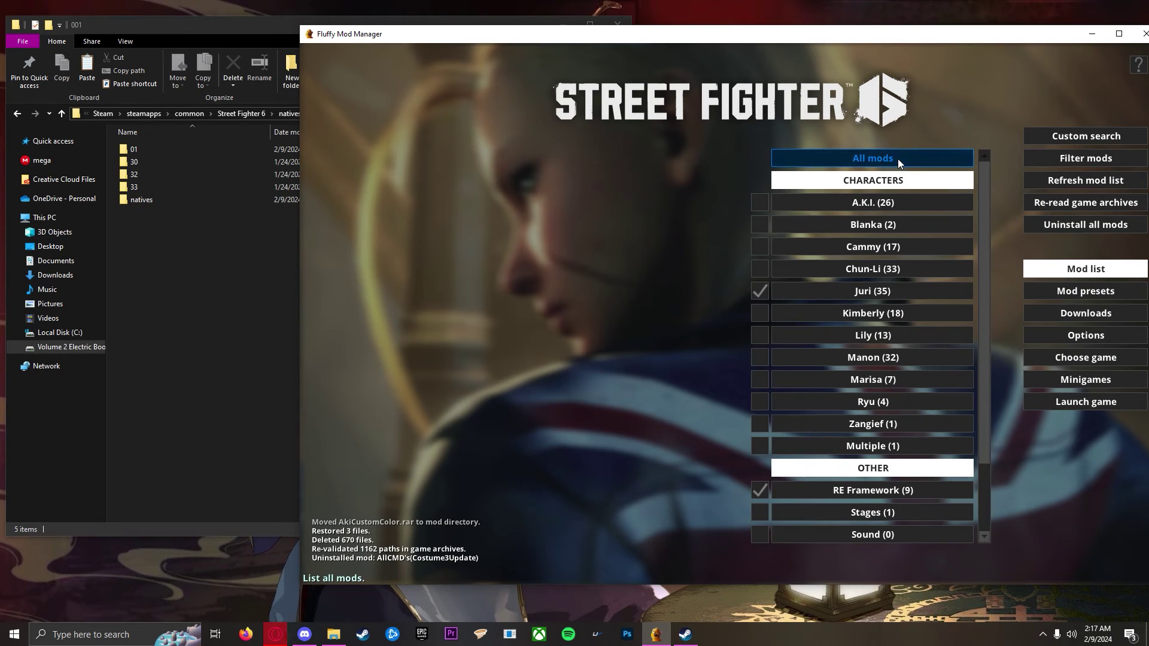
{"action": "left_click", "coordinate": [226, 292]}
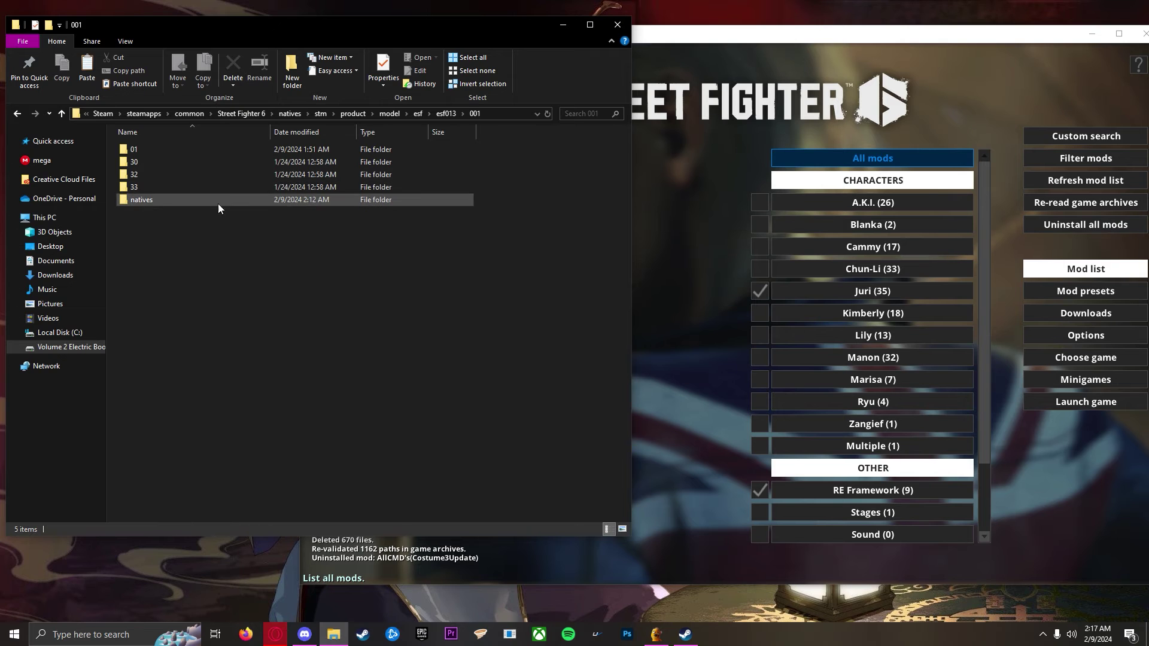
Install the AkiCustomColorTest mod from the list of all mods and return to the category list.
{"action": "left_click", "coordinate": [910, 166]}
{"action": "left_click", "coordinate": [907, 161]}
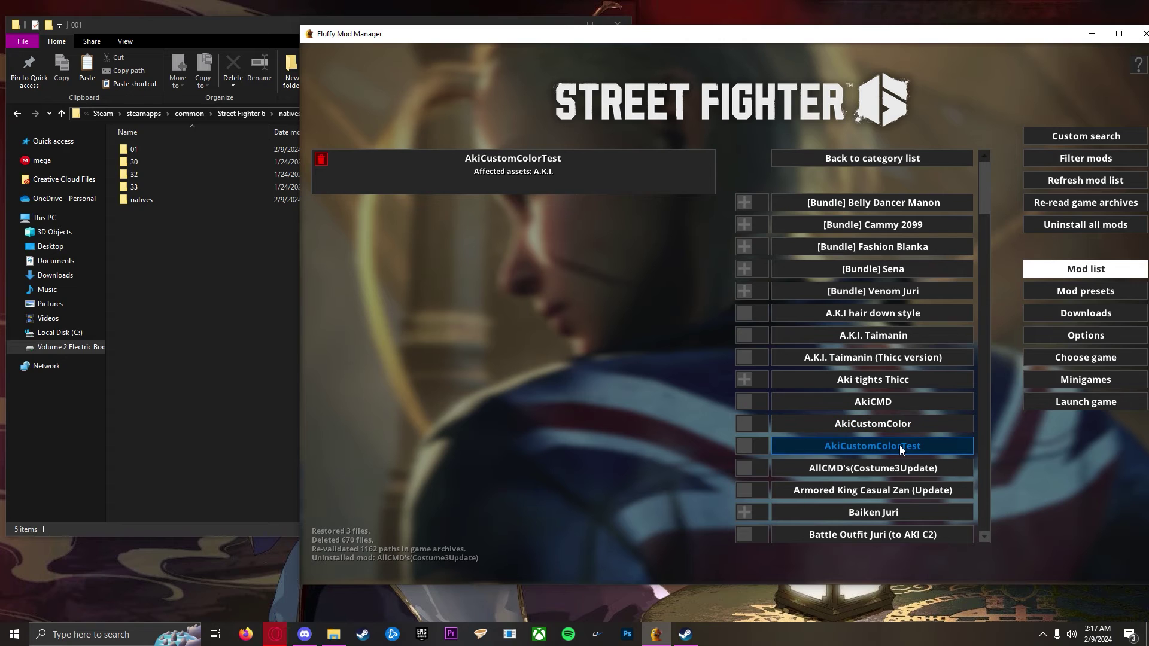
{"action": "left_click", "coordinate": [900, 445]}
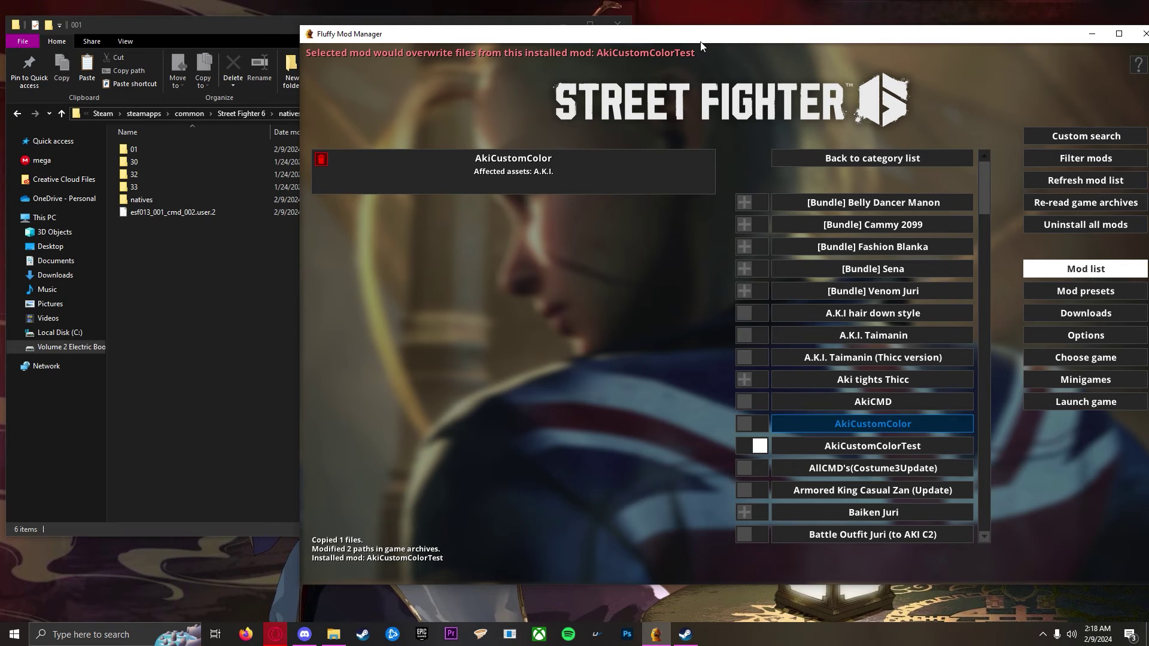
{"action": "left_click_drag", "start_coordinate": [701, 41], "coordinate": [622, 33]}
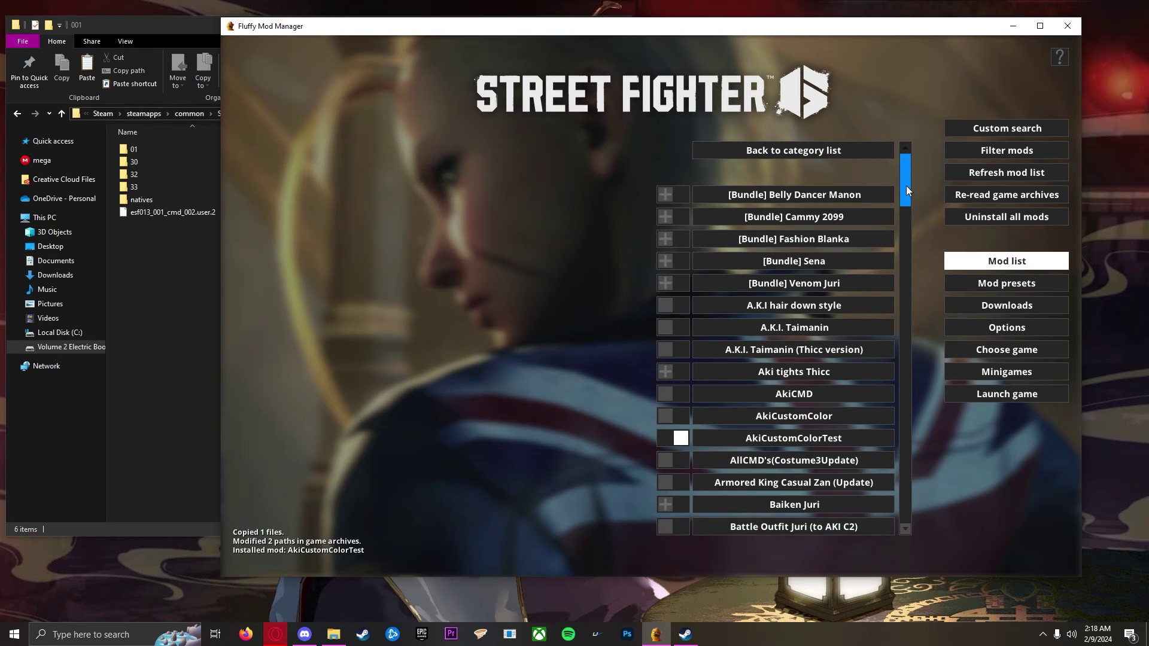
{"action": "left_click", "coordinate": [878, 147]}
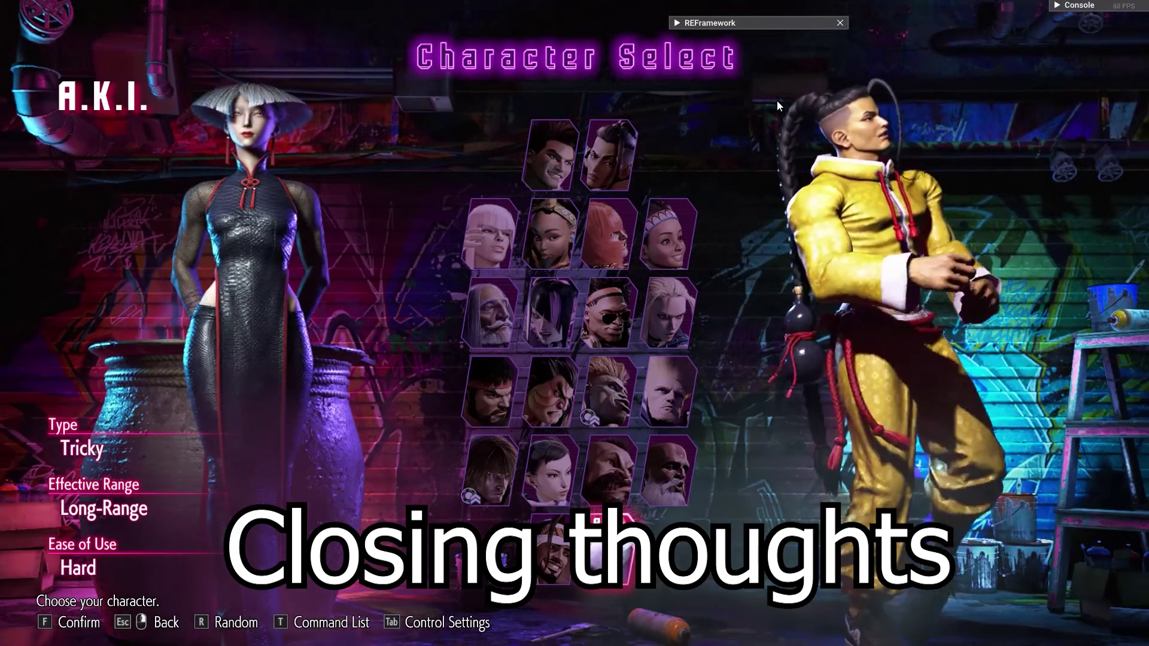
Confirm A.K.I. on the Street Fighter 6 character select screen and walk her backward in training to view her costume colors.
{"action": "key", "text": "f"}
{"action": "key", "text": "Down"}
{"action": "key", "text": "Right"}
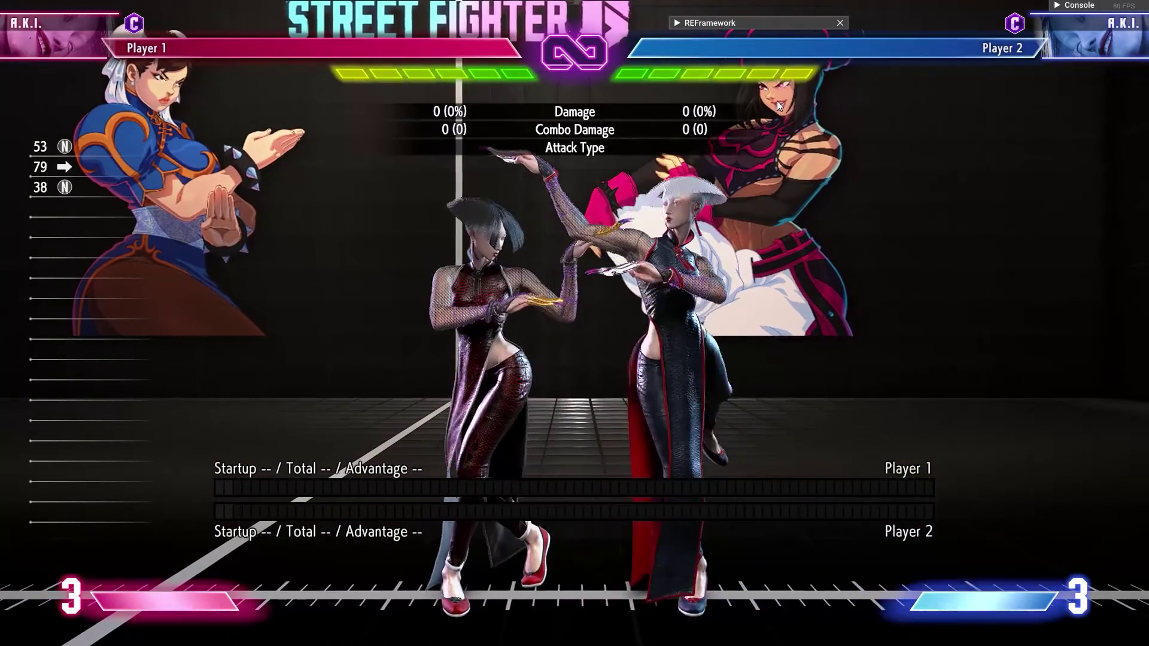
{"action": "key", "text": "a"}
{"action": "key", "text": "a"}
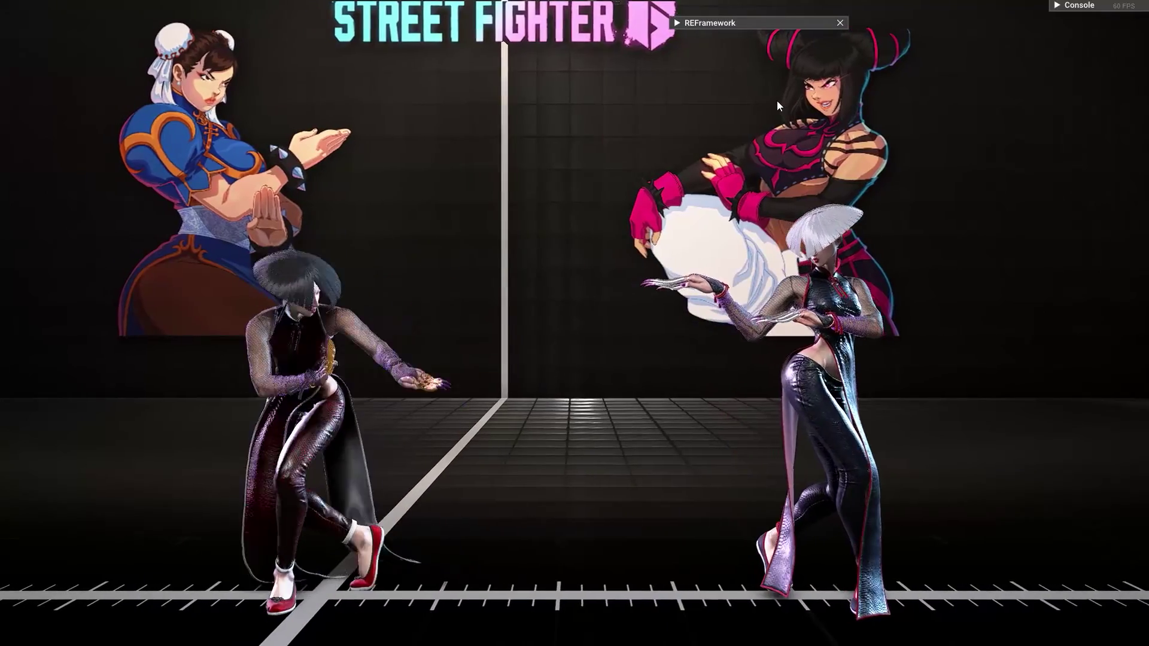
{"action": "key", "text": "a"}
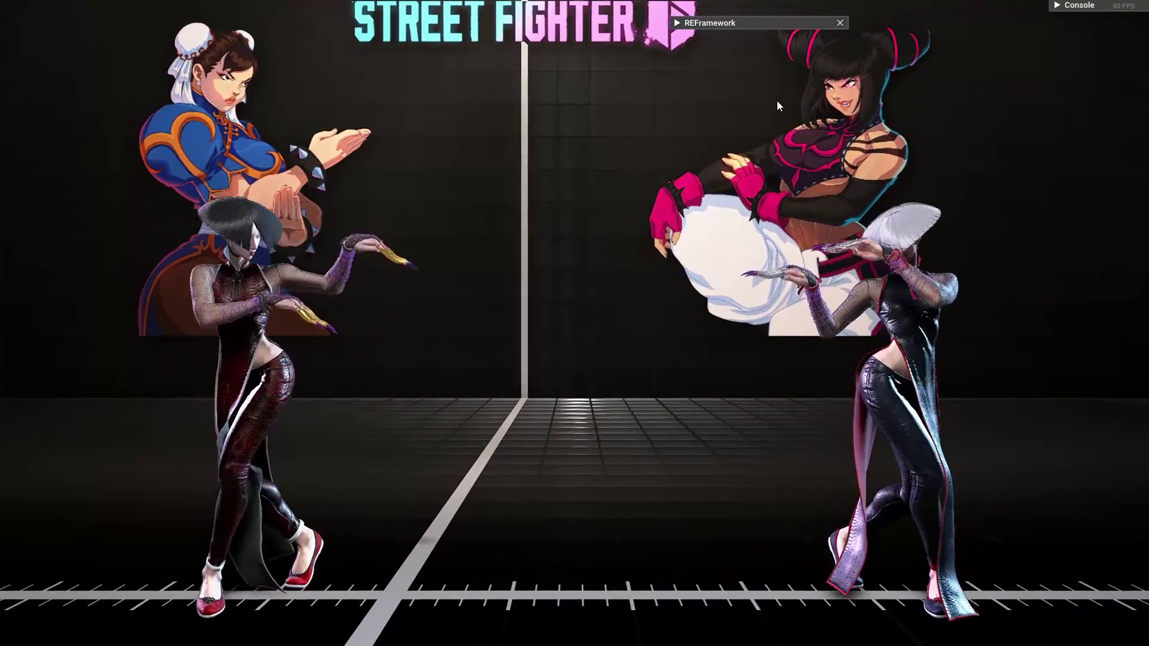